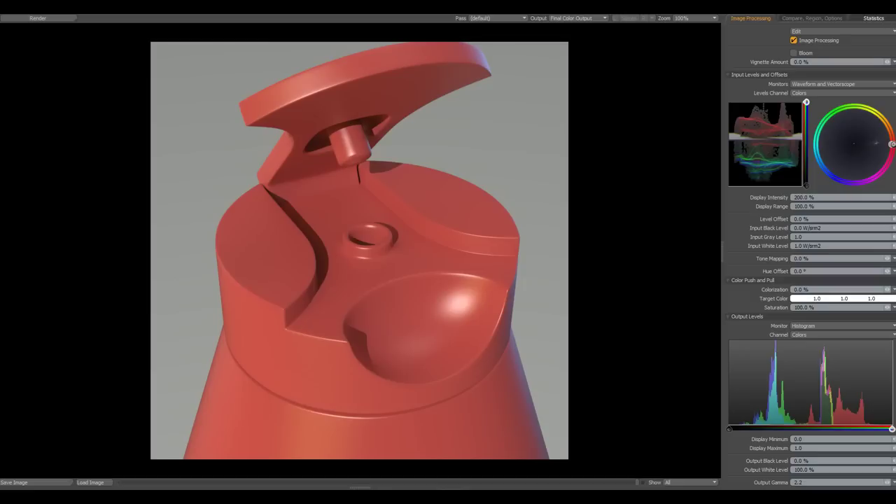
Step: Close the render window, switch to the modeling layout and create a new empty scene
{"action": "left_click", "coordinate": [889, 9]}
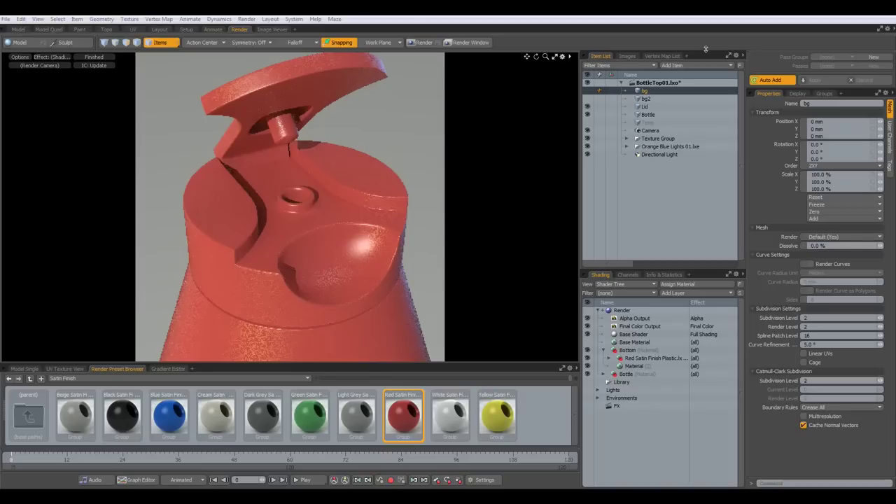
{"action": "left_click", "coordinate": [17, 29]}
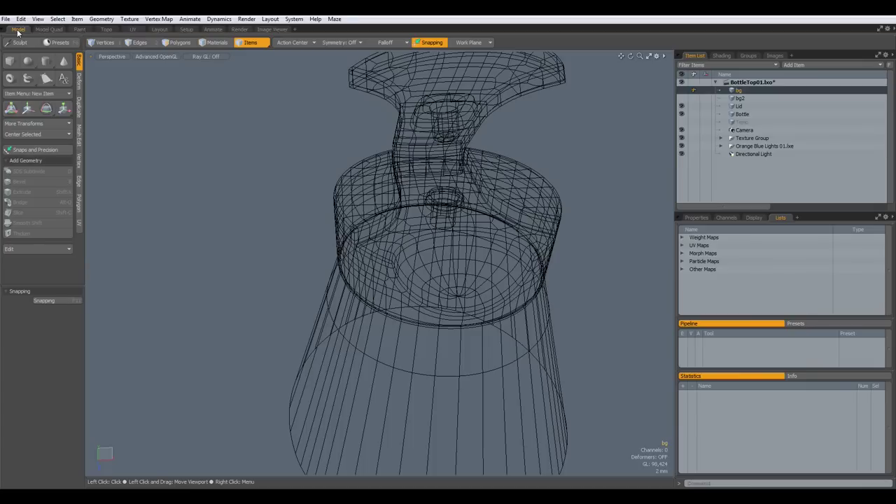
{"action": "left_click", "coordinate": [715, 82]}
{"action": "key", "text": "ctrl+n"}
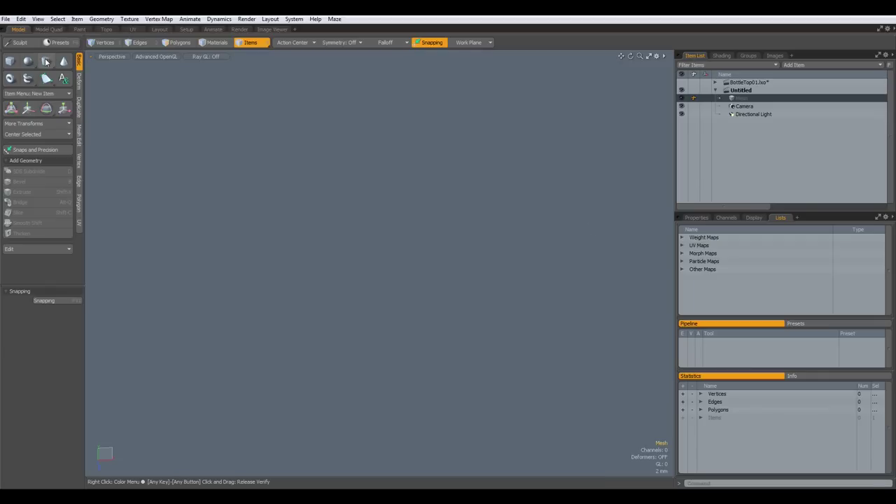
Step: Create a cylinder along the Z axis with 20 mm radius on all axes and 128 sides
{"action": "key", "text": "KP_7"}
{"action": "left_click", "coordinate": [46, 62]}
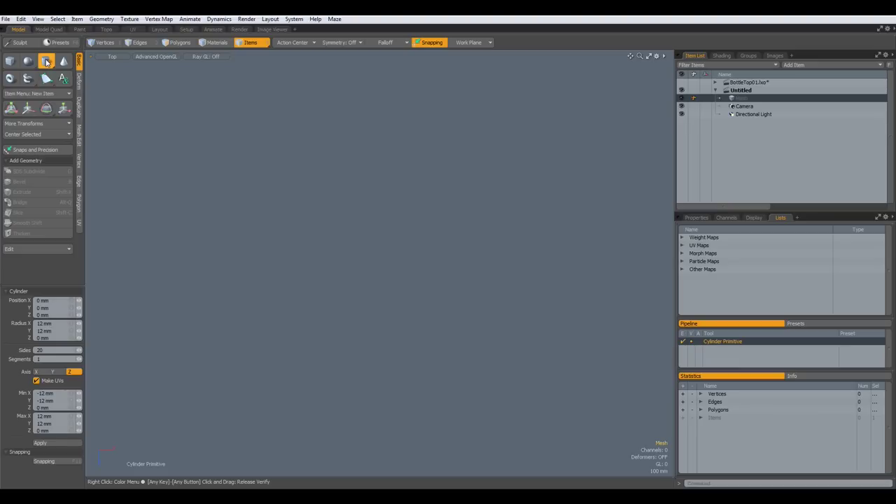
{"action": "left_click", "coordinate": [71, 324]}
{"action": "type", "text": "20"}
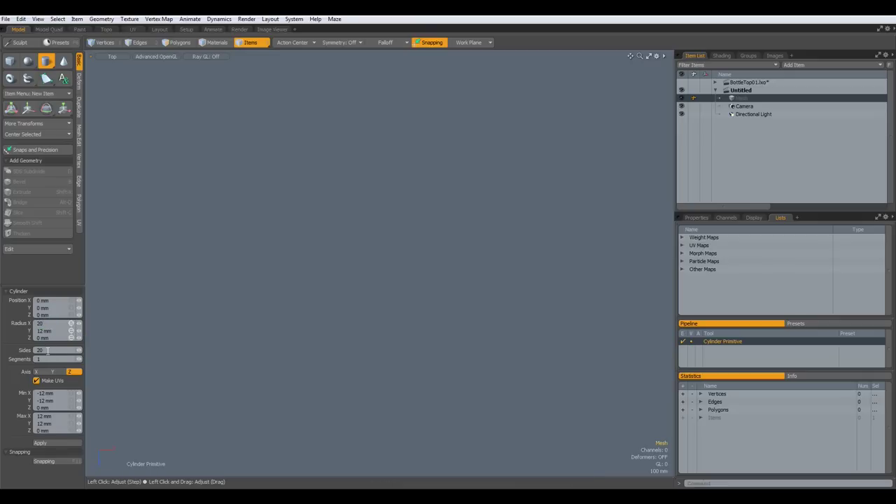
{"action": "left_click", "coordinate": [47, 352]}
{"action": "left_click", "coordinate": [58, 442]}
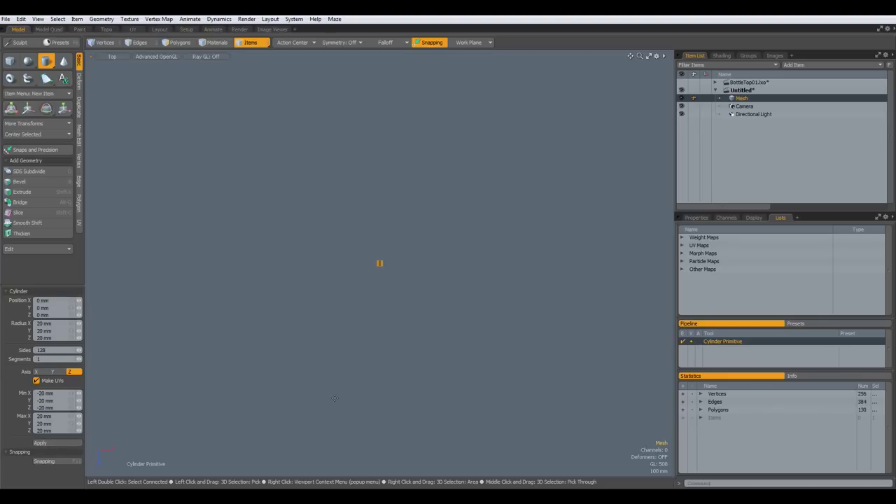
{"action": "key", "text": "a"}
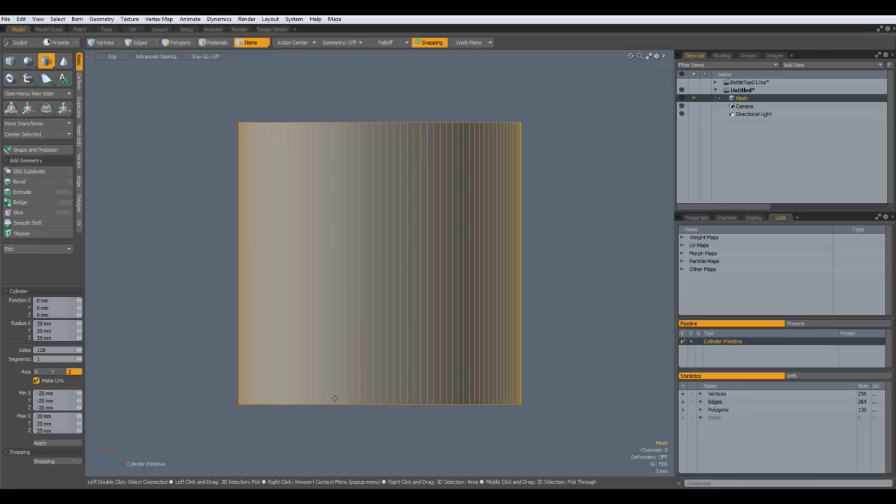
Step: Rotate the cylinder item in the left view so that it stands upright along the Y axis
{"action": "key", "text": "ctrl+space"}
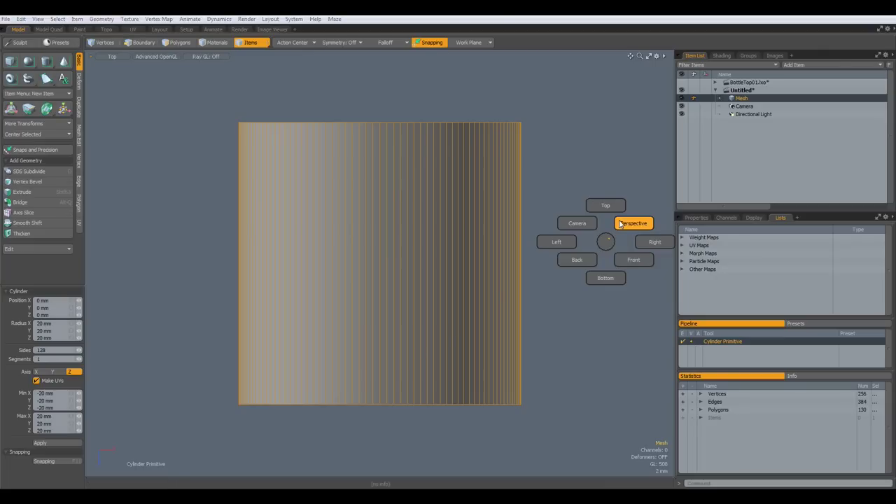
{"action": "left_click", "coordinate": [557, 242]}
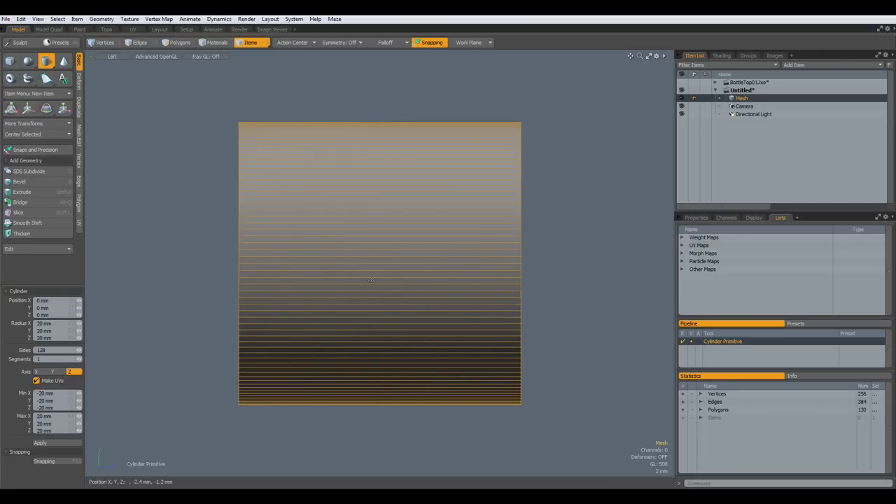
{"action": "key", "text": "e"}
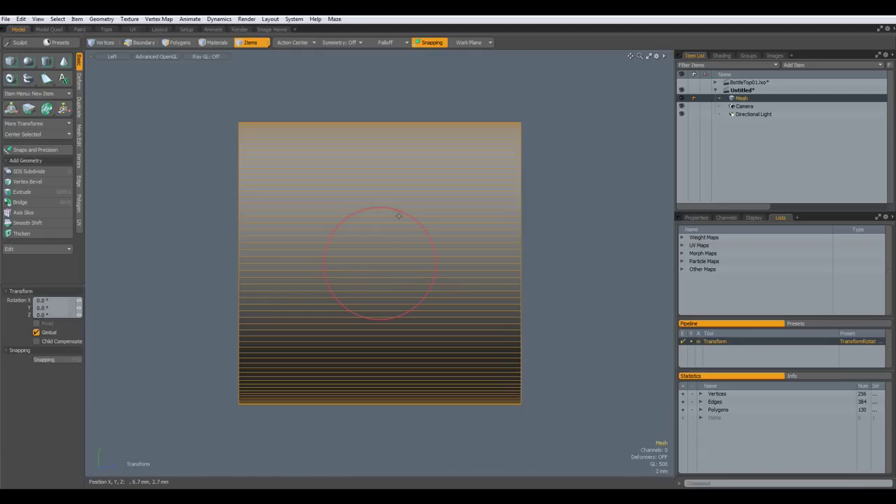
{"action": "left_click_drag", "start_coordinate": [404, 218], "coordinate": [605, 319], "text": "ctrl"}
{"action": "key", "text": "space"}
{"action": "key", "text": "KP_2"}
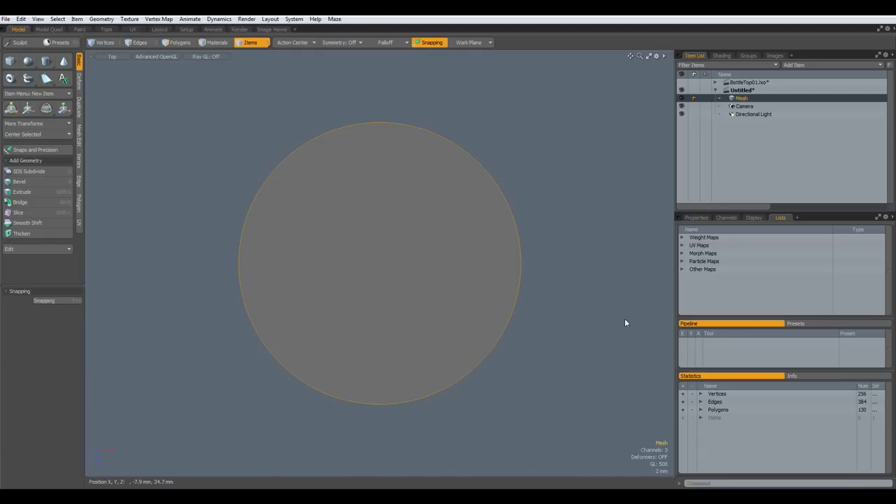
Step: Delete the top and bottom cap polygons of the cylinder, leaving an open tube
{"action": "key", "text": "ctrl+space"}
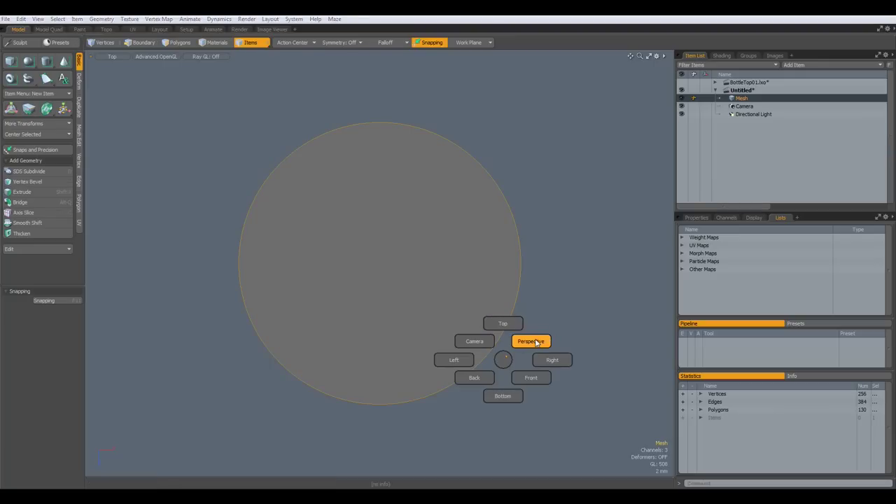
{"action": "left_click", "coordinate": [532, 340]}
{"action": "key", "text": "3"}
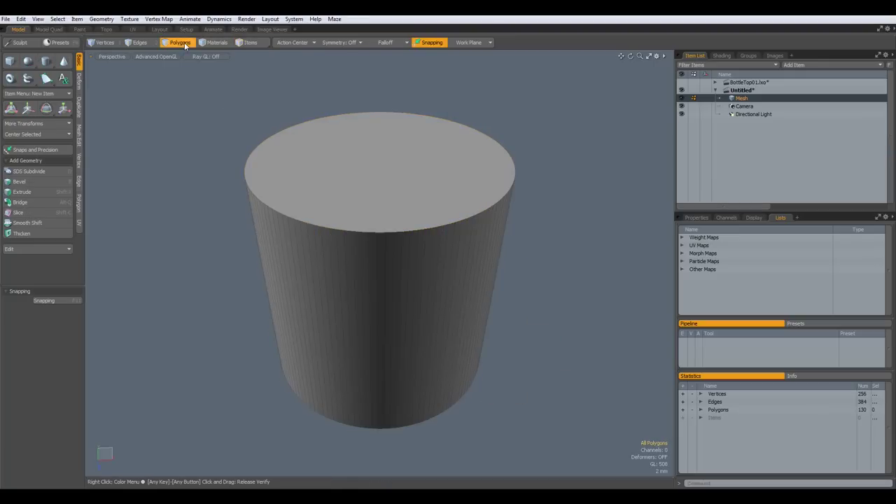
{"action": "left_click", "coordinate": [380, 167]}
{"action": "left_click_drag", "start_coordinate": [380, 167], "coordinate": [390, 332], "text": "alt"}
{"action": "left_click", "coordinate": [390, 332], "text": "shift"}
{"action": "key", "text": "Delete"}
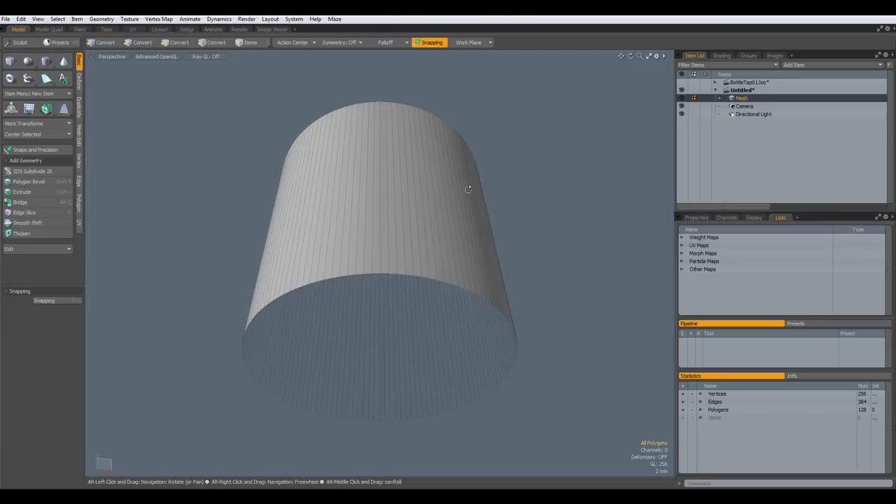
{"action": "left_click_drag", "start_coordinate": [466, 190], "coordinate": [399, 300], "text": "alt"}
Step: Rename the cylinder's mesh item as Bg
{"action": "double_click", "coordinate": [744, 99]}
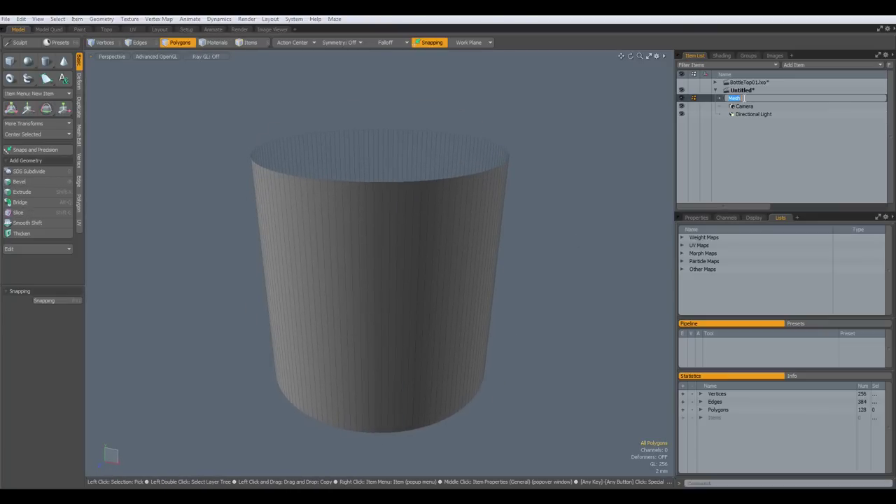
{"action": "type", "text": "Bg"}
{"action": "key", "text": "Return"}
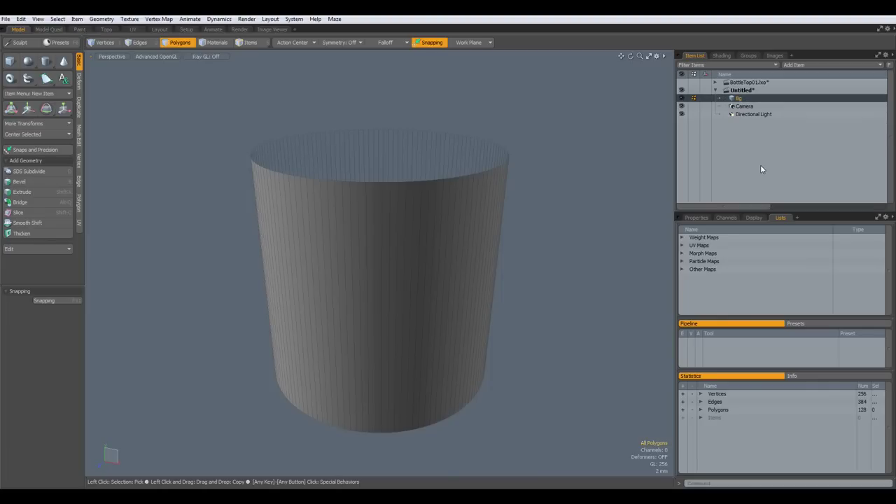
Step: Display the work plane grid in the top view and draw a flat square about 36 mm wide around the origin
{"action": "key", "text": "KP_1"}
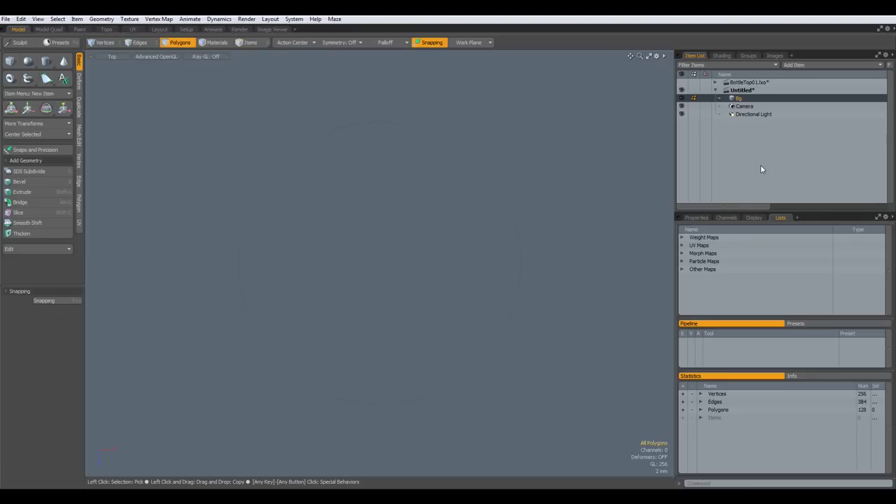
{"action": "key", "text": "ctrl+3"}
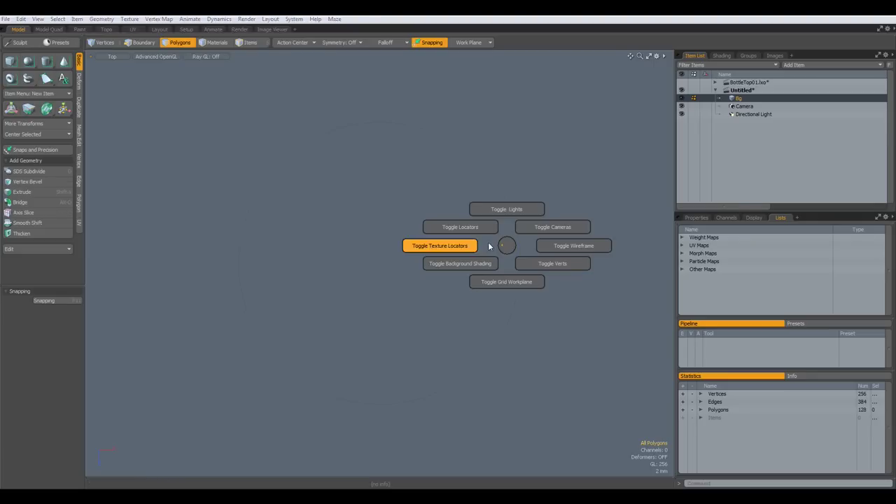
{"action": "left_click", "coordinate": [510, 283]}
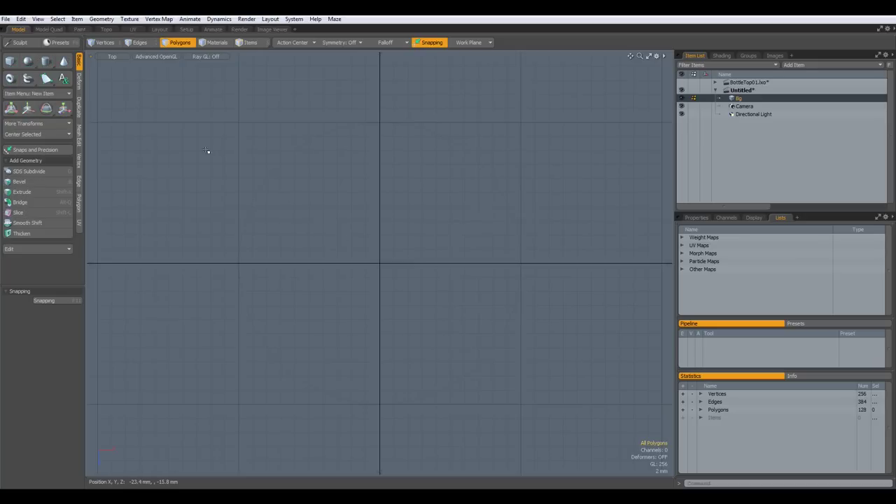
{"action": "left_click", "coordinate": [11, 61]}
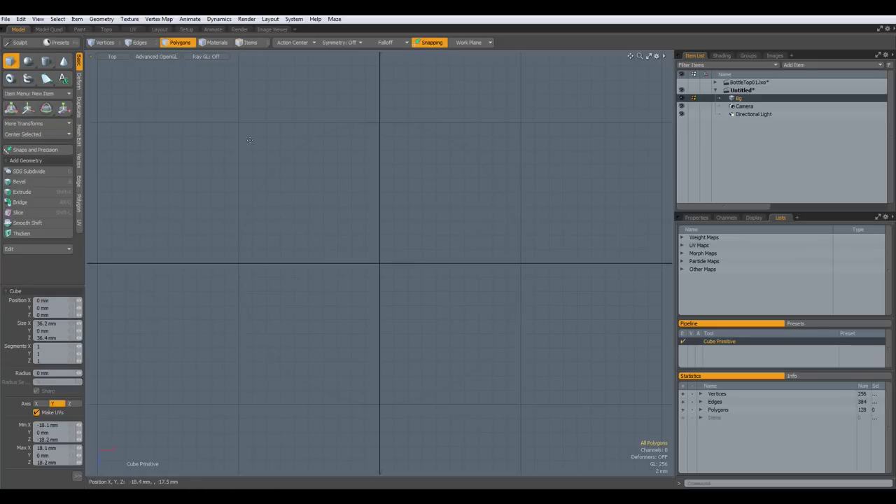
{"action": "left_click_drag", "start_coordinate": [253, 137], "coordinate": [508, 390]}
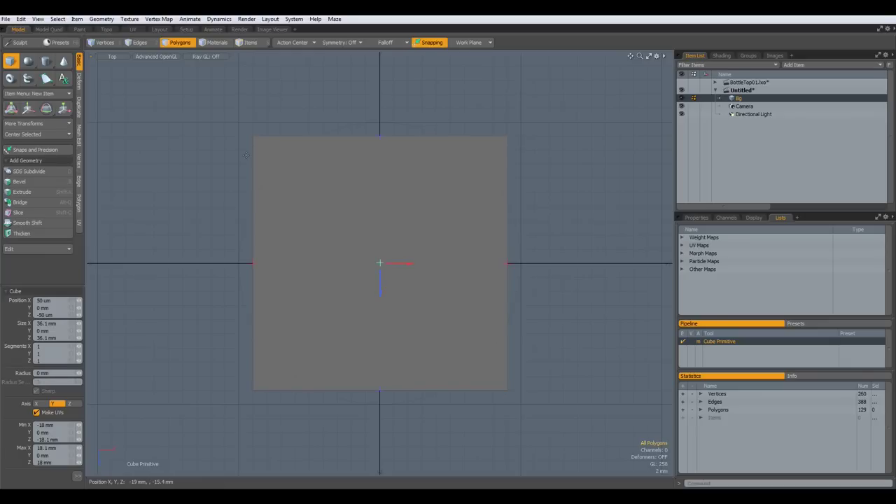
{"action": "key", "text": "space"}
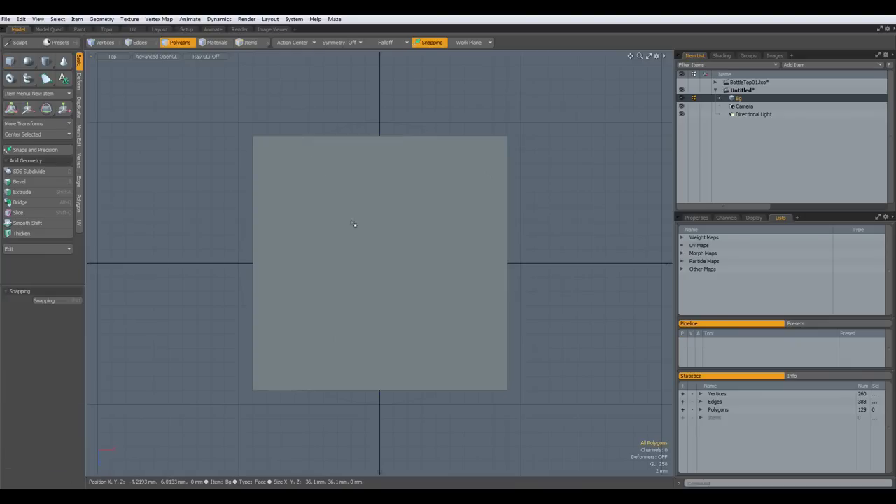
Step: Cut the square polygon out of Bg and paste it into a new mesh item
{"action": "left_click", "coordinate": [356, 226]}
{"action": "key", "text": "Delete"}
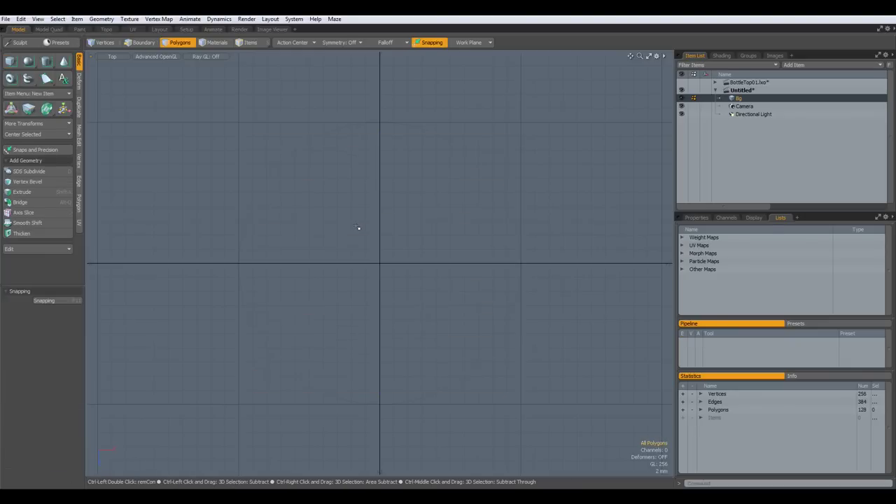
{"action": "key", "text": "n"}
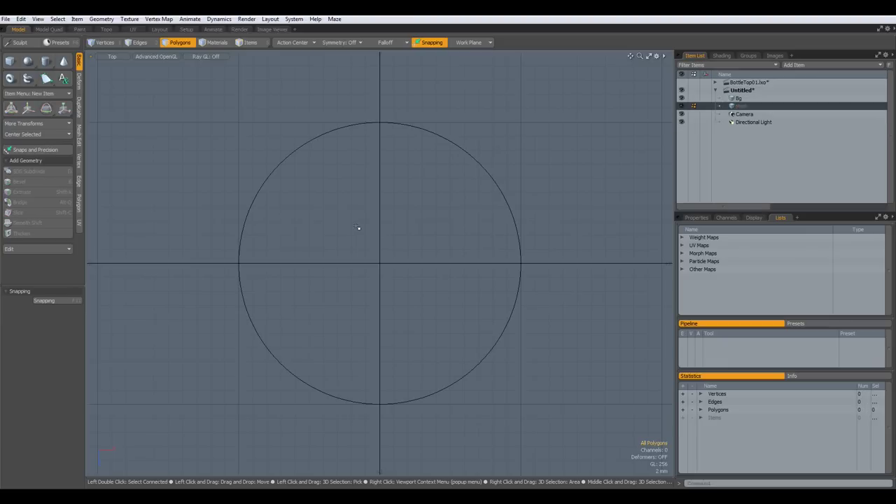
{"action": "key", "text": "ctrl+v"}
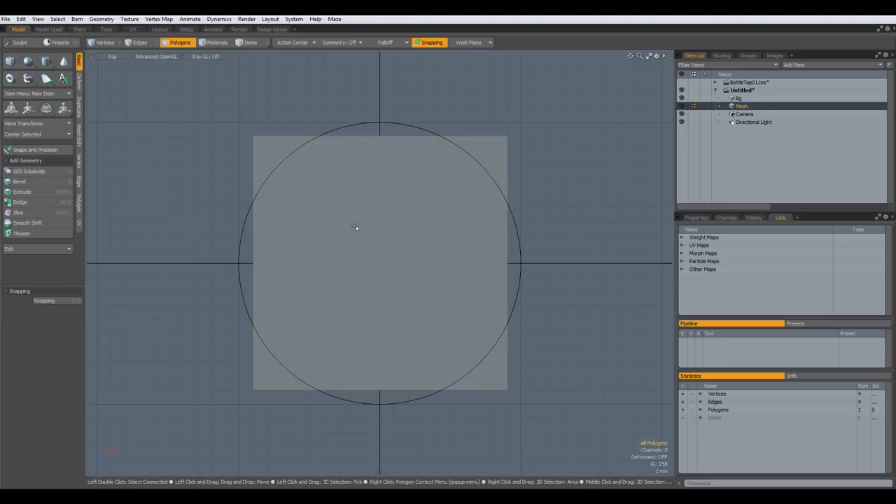
Step: Smooth-subdivide the square three times and select its outer boundary edge loop
{"action": "key", "text": "shift+d"}
{"action": "key", "text": "shift+d"}
{"action": "key", "text": "shift+d"}
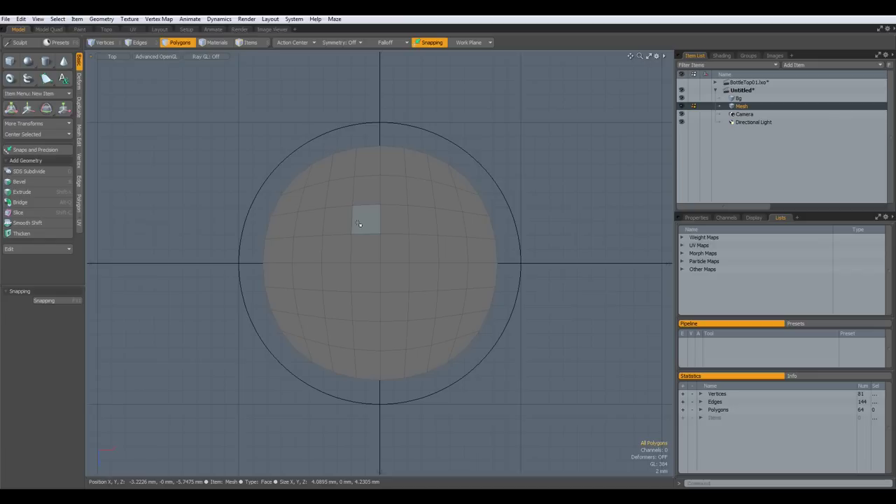
{"action": "key", "text": "2"}
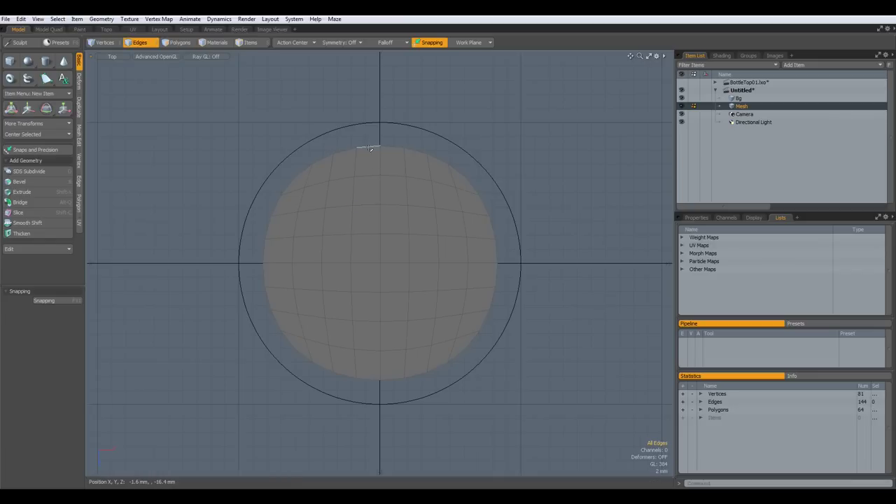
{"action": "double_click", "coordinate": [371, 148]}
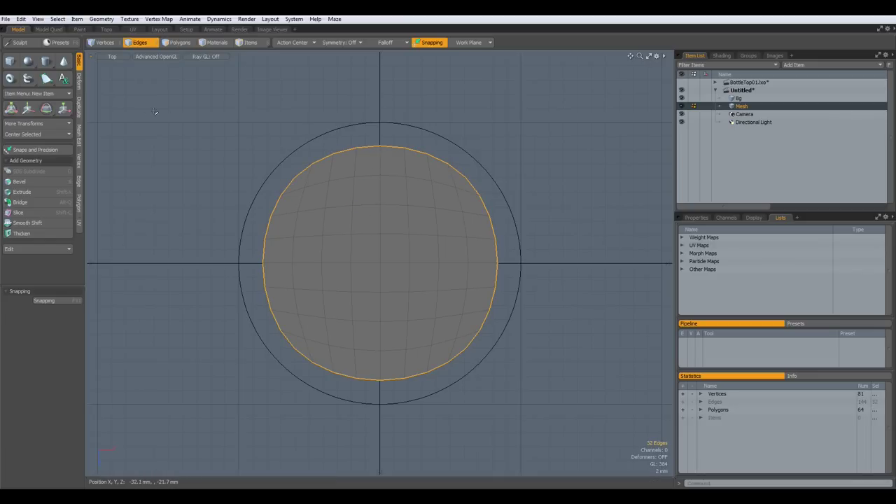
Step: Add a flat 32-sided disc on the Y axis with 20 mm X and Z radii and 0 Y radius to the same mesh
{"action": "key", "text": "3"}
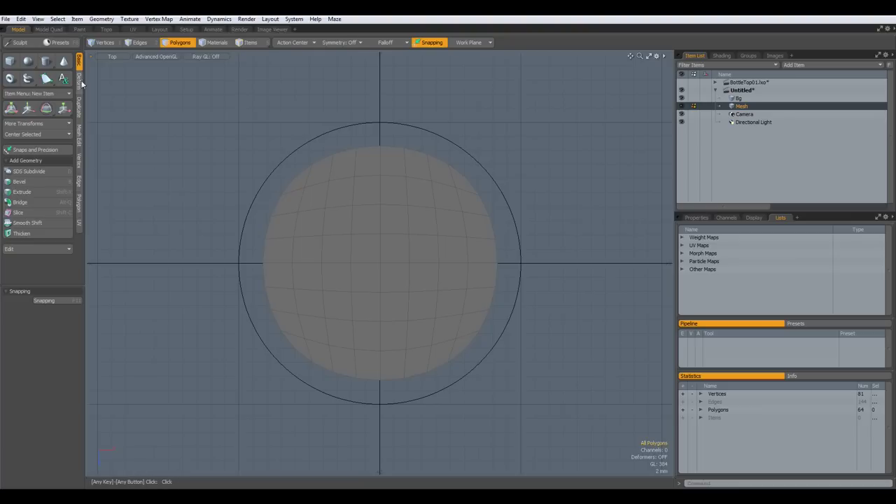
{"action": "left_click", "coordinate": [47, 62]}
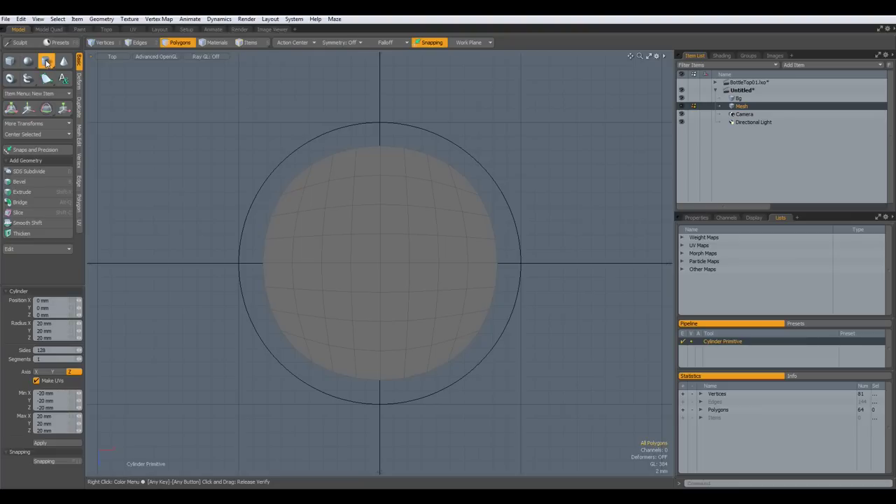
{"action": "left_click", "coordinate": [55, 373]}
{"action": "left_click_drag", "start_coordinate": [49, 350], "coordinate": [33, 350]}
{"action": "type", "text": "32"}
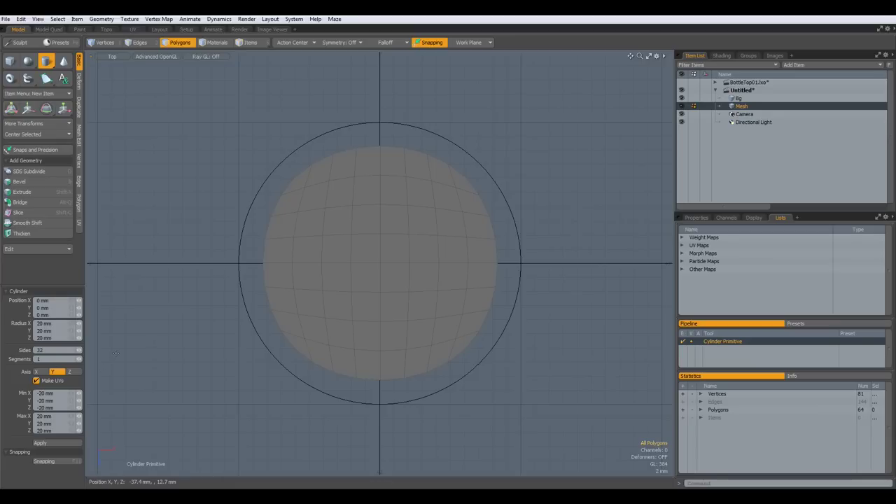
{"action": "double_click", "coordinate": [59, 330]}
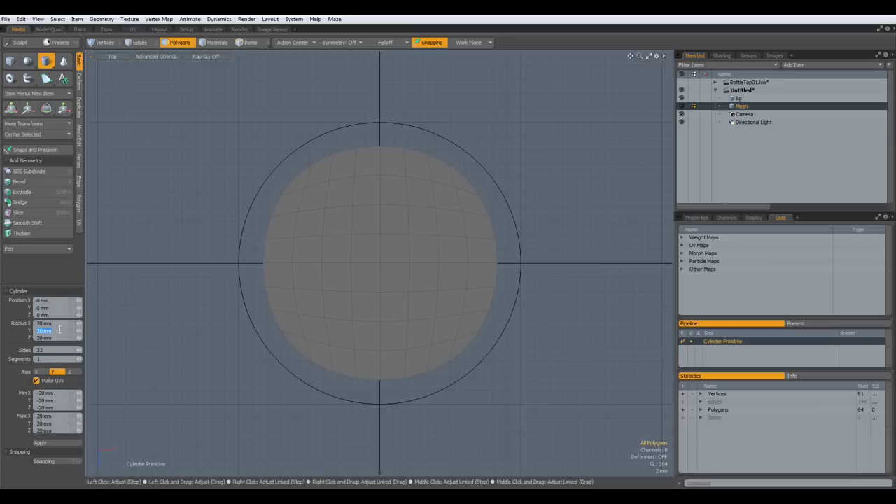
{"action": "type", "text": "0"}
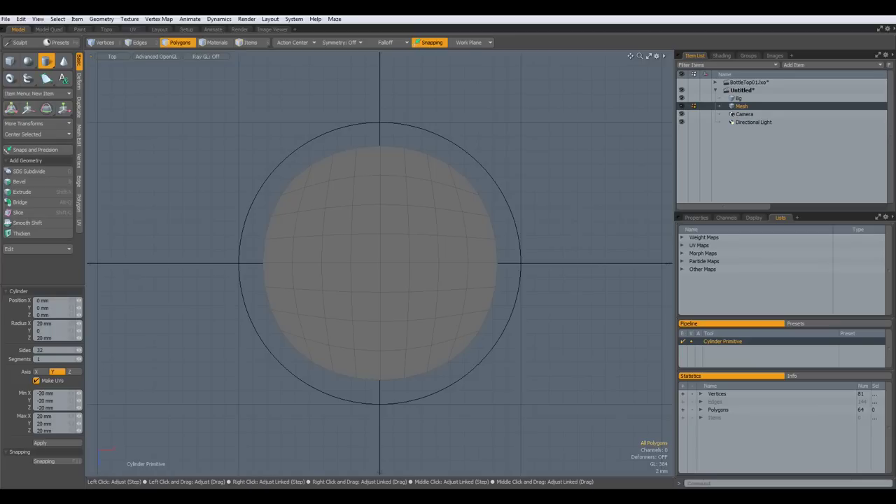
{"action": "left_click", "coordinate": [60, 442]}
{"action": "key", "text": "space"}
Step: Inset the new disc polygon by about 1.16 mm with Polygon Bevel and delete its inner face, leaving a thin outer ring
{"action": "left_click", "coordinate": [259, 308]}
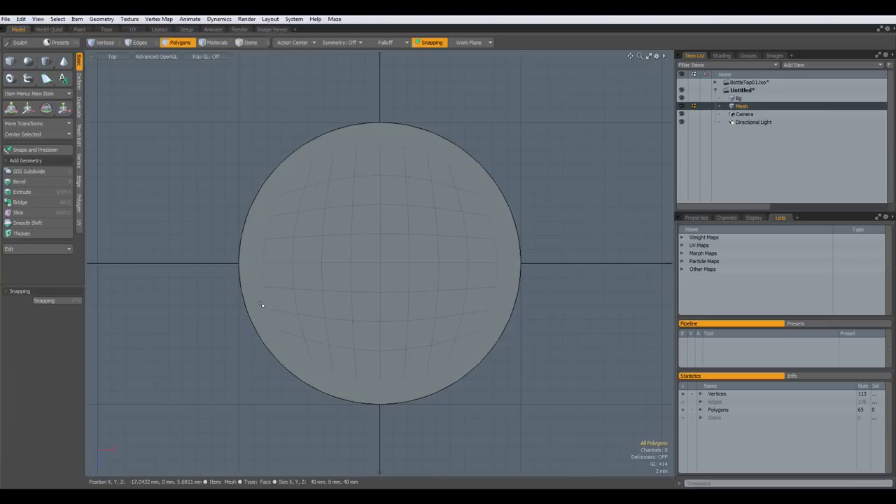
{"action": "key", "text": "b"}
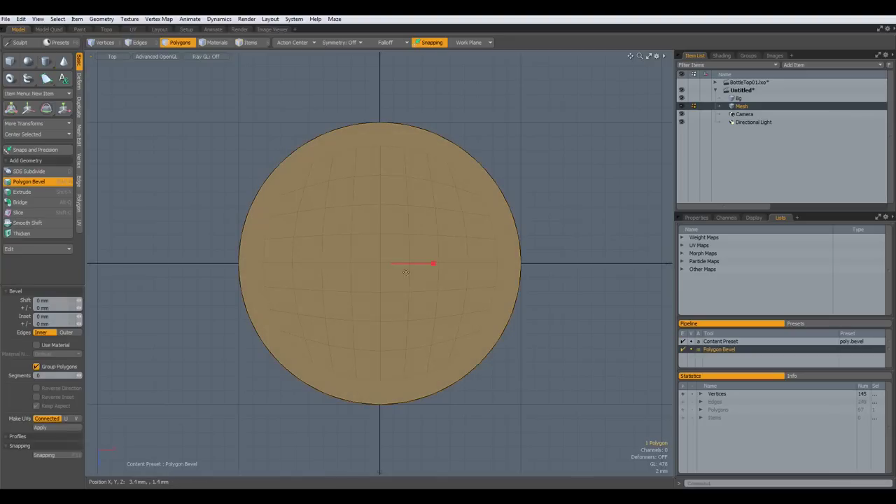
{"action": "left_click_drag", "start_coordinate": [433, 263], "coordinate": [434, 263]}
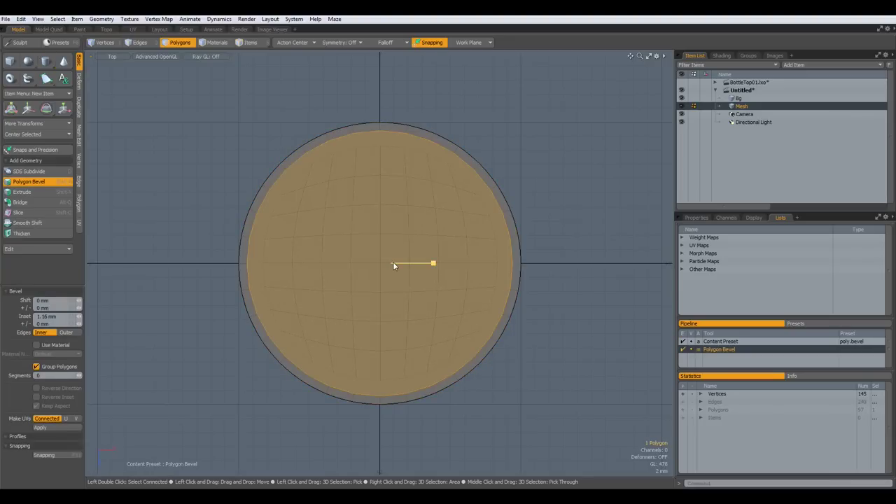
{"action": "key", "text": "Delete"}
Step: Select the outer ring's inner edge loop together with the subdivided surface's boundary loop and bridge the gap between them
{"action": "key", "text": "2"}
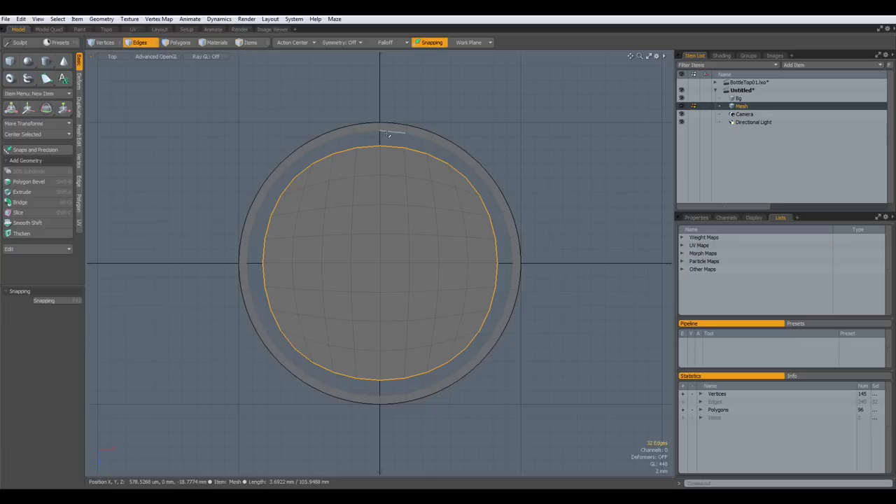
{"action": "double_click", "coordinate": [372, 131], "text": "shift"}
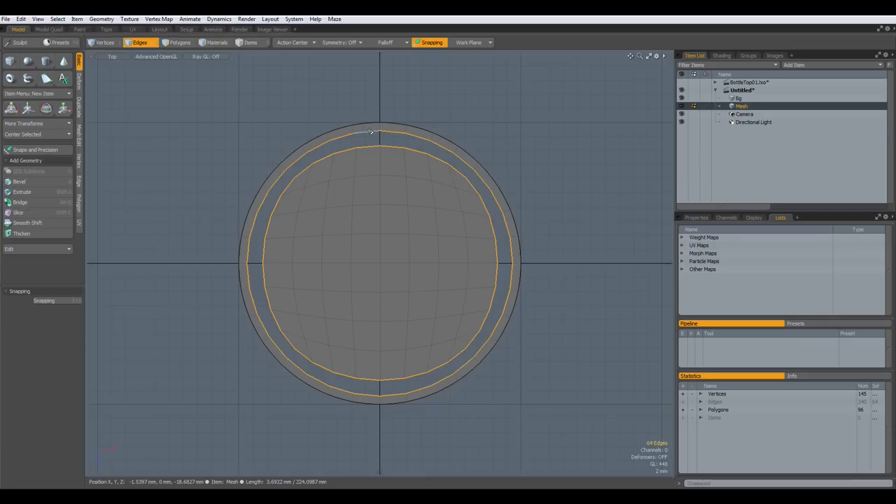
{"action": "key", "text": "ctrl+b"}
{"action": "left_click", "coordinate": [369, 130]}
{"action": "key", "text": "q"}
{"action": "left_click", "coordinate": [519, 100]}
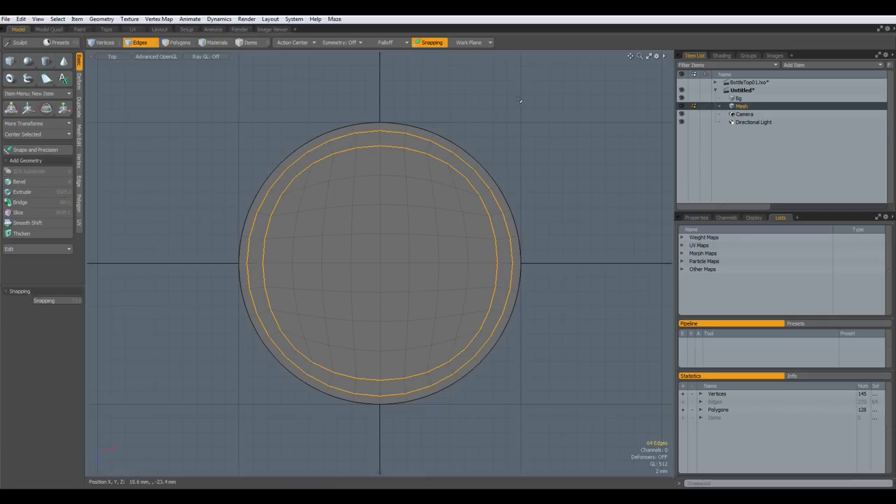
Step: Remove the 32-edge loop between the outer rim and the bridged band so both bands merge into one
{"action": "left_click", "coordinate": [427, 140]}
{"action": "double_click", "coordinate": [427, 140]}
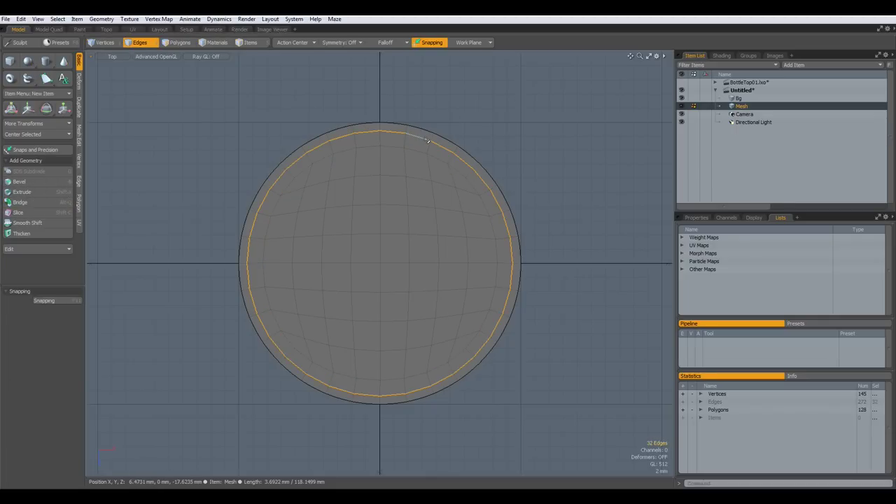
{"action": "key", "text": "BackSpace"}
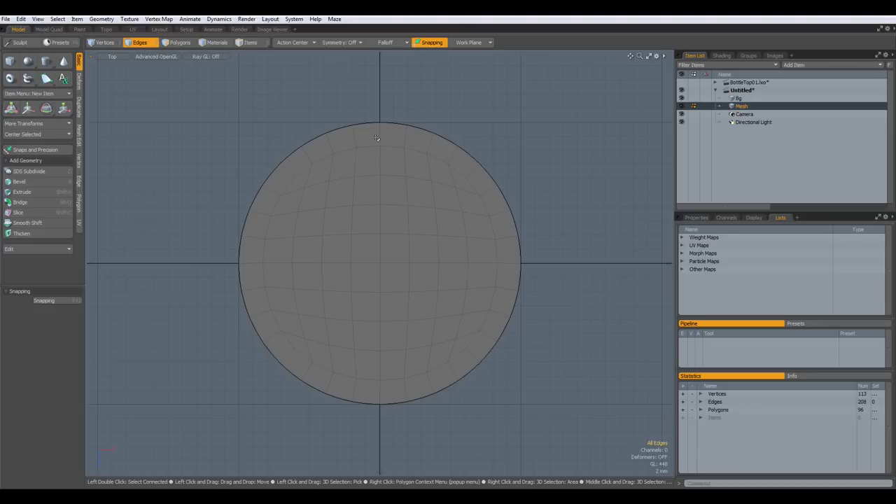
Step: Rename the finished round mesh item Bottle
{"action": "double_click", "coordinate": [744, 108]}
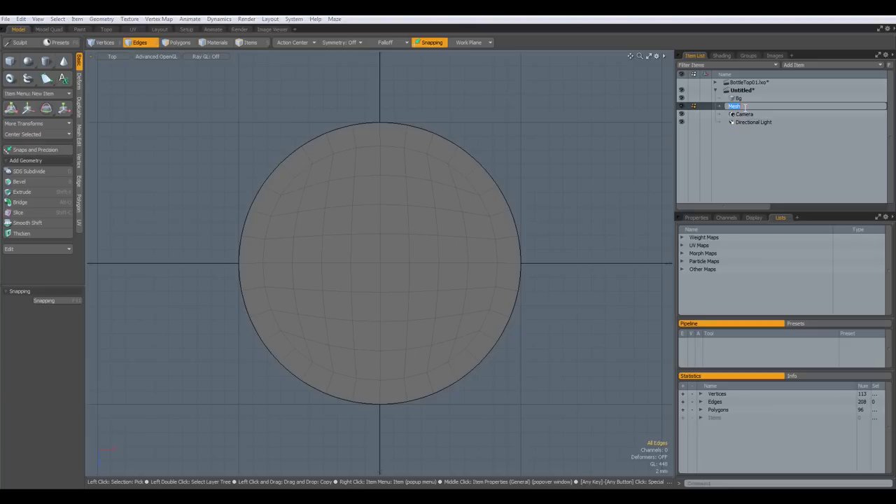
{"action": "type", "text": "Bottle"}
{"action": "key", "text": "Return"}
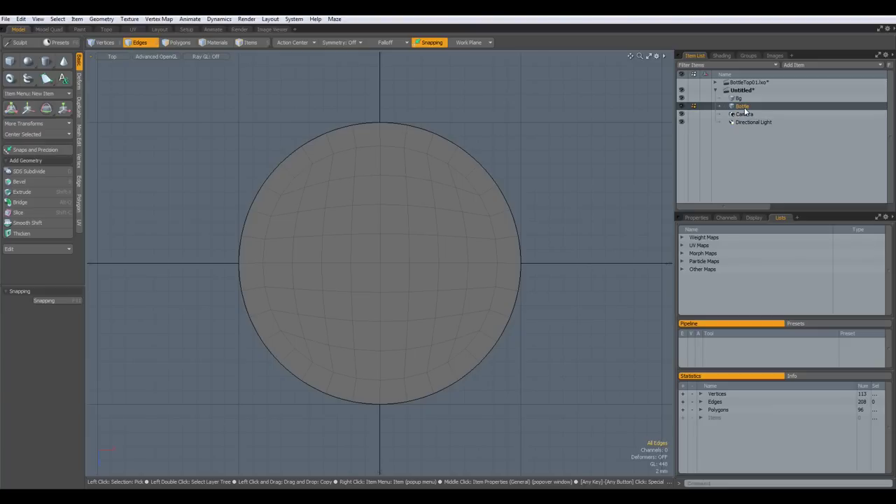
Step: Add a new mesh item, hide the Bottle mesh, and ready the Cylinder tool in the front view
{"action": "key", "text": "n"}
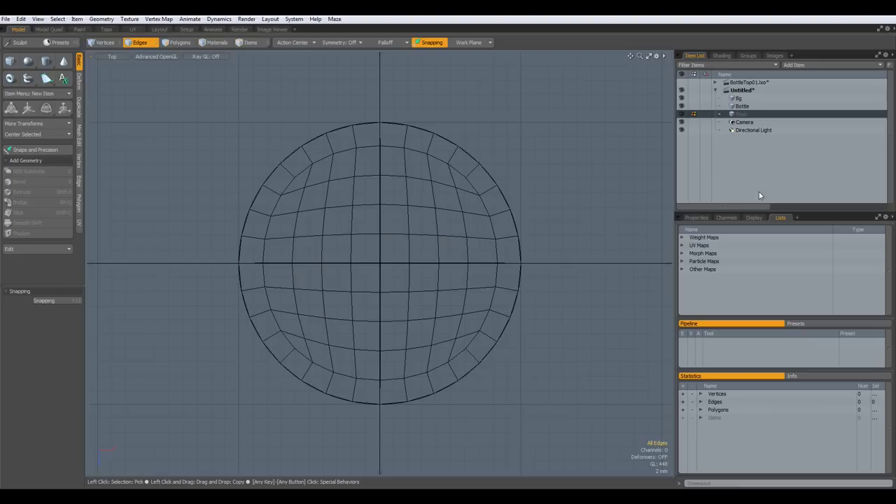
{"action": "left_click", "coordinate": [682, 106]}
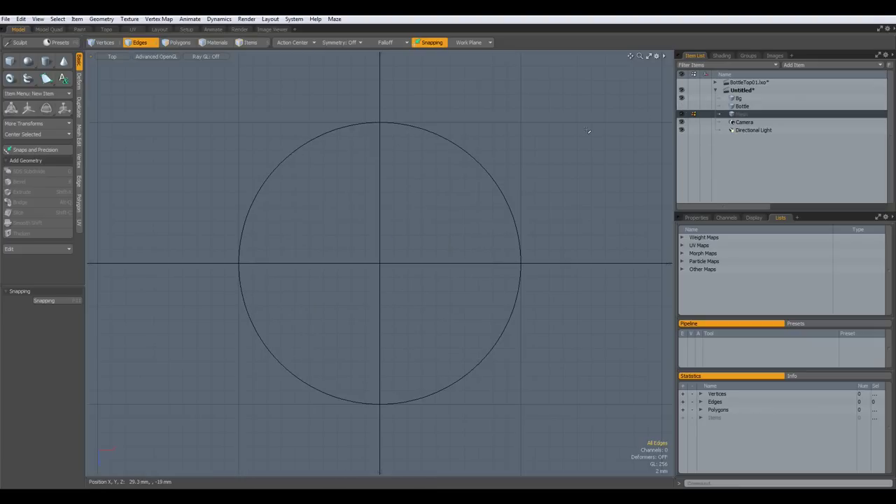
{"action": "key", "text": "KP_1"}
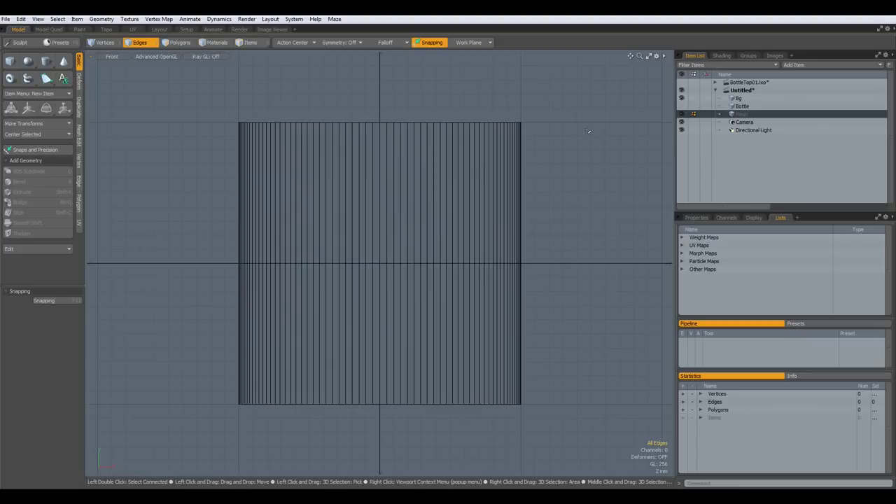
{"action": "left_click", "coordinate": [53, 64]}
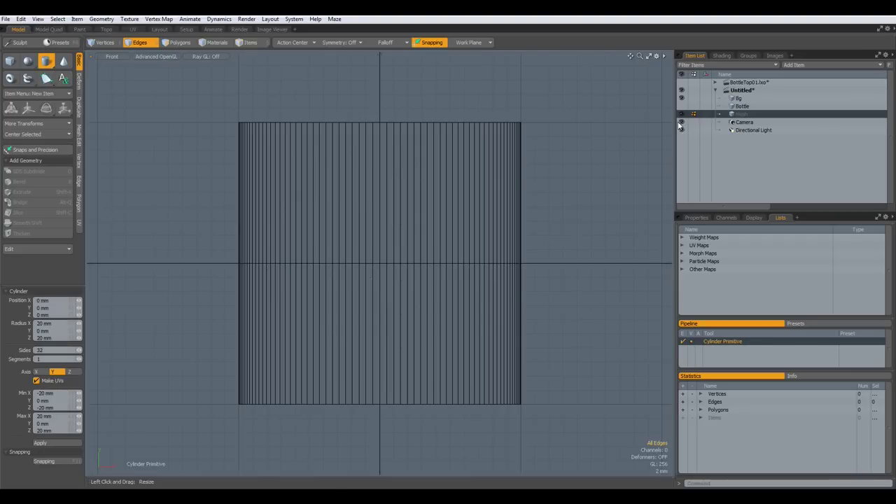
Step: Examine the Bottle mesh's outer segments from the top and rename the new empty mesh item Temp
{"action": "left_click", "coordinate": [734, 105]}
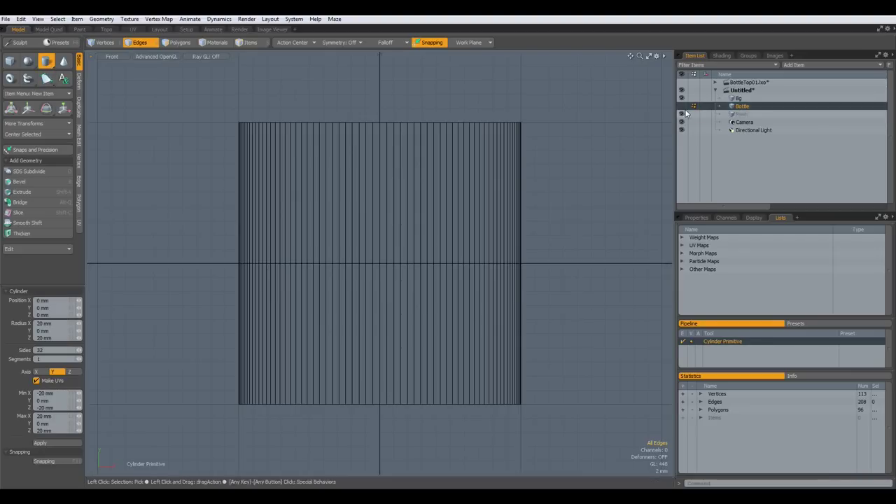
{"action": "key", "text": "KP_1"}
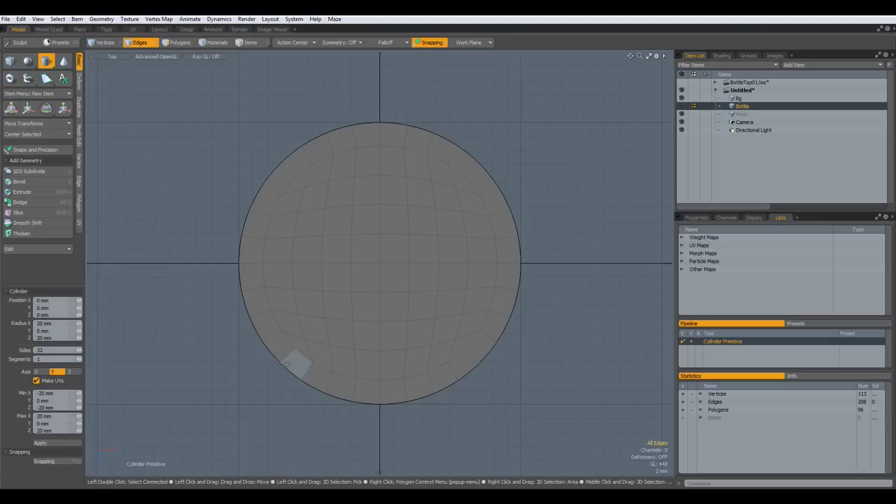
{"action": "left_click", "coordinate": [734, 114]}
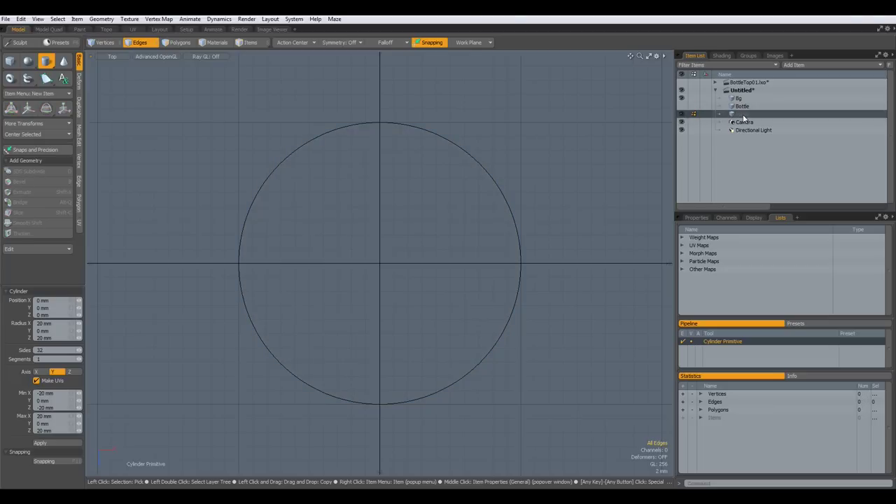
{"action": "left_click", "coordinate": [742, 114]}
{"action": "type", "text": "Temp"}
{"action": "key", "text": "Return"}
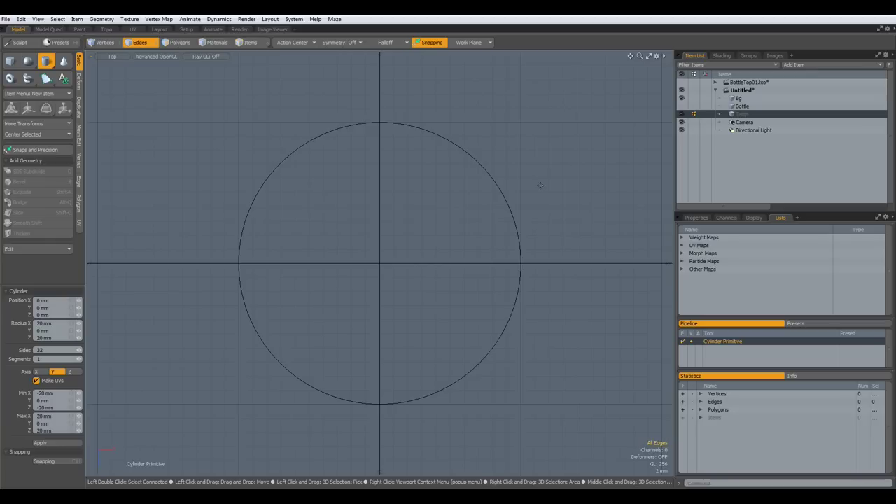
Step: Create a flat 20-sided disc facing front in Temp, with 12 mm X and Y radii and its X position at 0
{"action": "key", "text": "KP_1"}
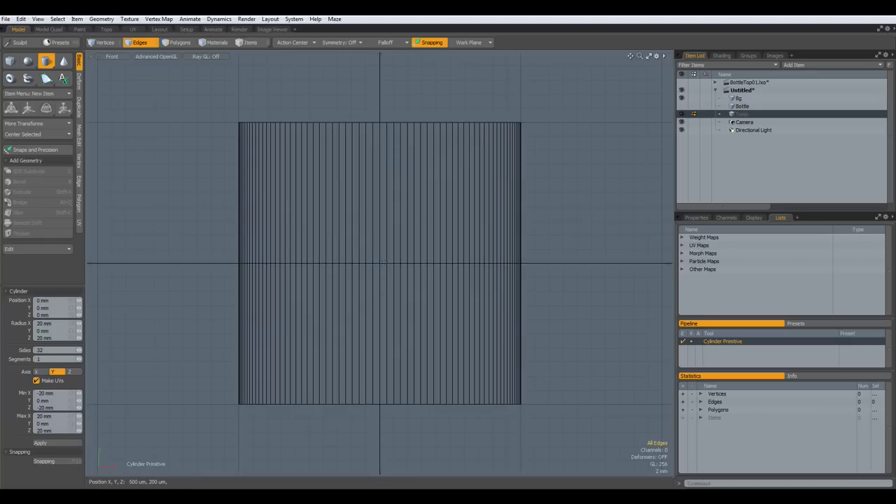
{"action": "left_click_drag", "start_coordinate": [382, 263], "coordinate": [460, 336]}
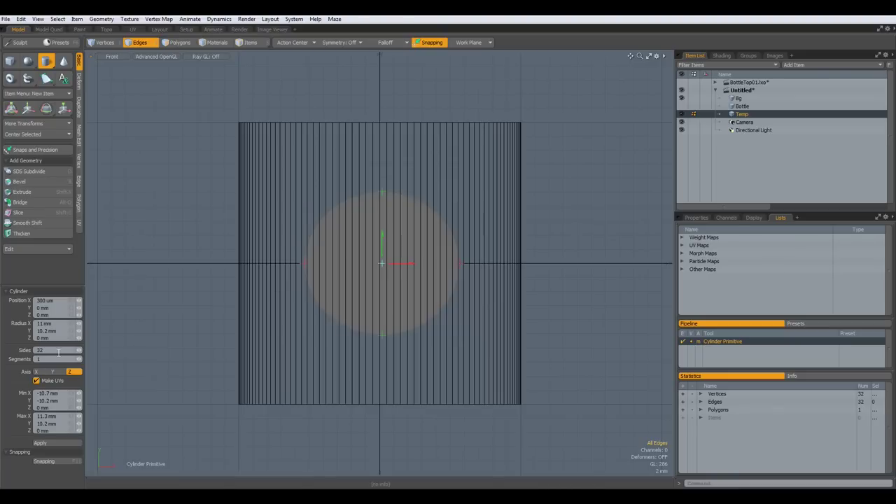
{"action": "type", "text": "2"}
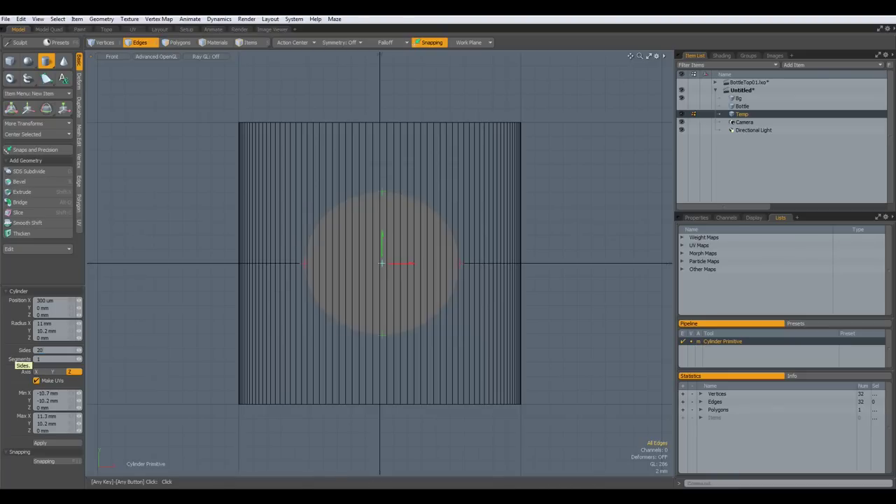
{"action": "key", "text": "Return"}
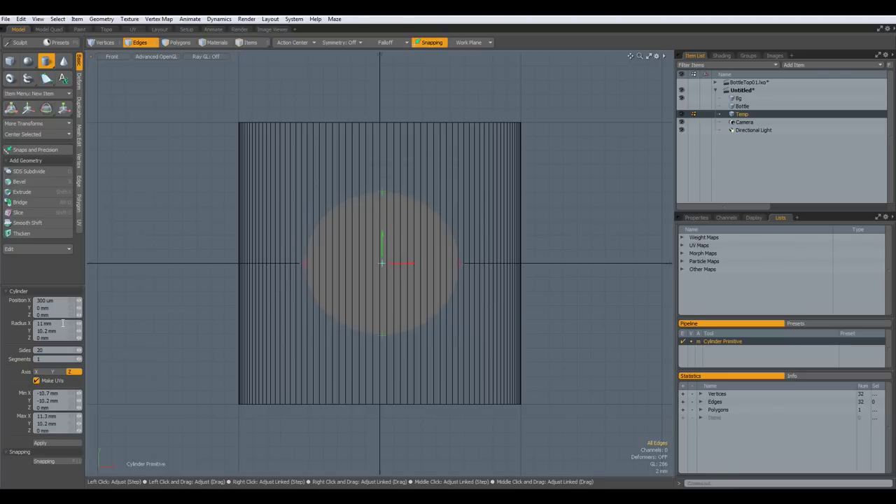
{"action": "left_click", "coordinate": [63, 324]}
{"action": "type", "text": "12"}
{"action": "key", "text": "Tab"}
{"action": "type", "text": "12"}
{"action": "left_click", "coordinate": [59, 302]}
{"action": "type", "text": "0"}
{"action": "key", "text": "Return"}
{"action": "key", "text": "space"}
Step: Inset the 20-sided disc by about 1.04 mm with Polygon Bevel and delete the inner polygon to leave a thin ring
{"action": "key", "text": "space"}
{"action": "left_click", "coordinate": [369, 286]}
{"action": "key", "text": "b"}
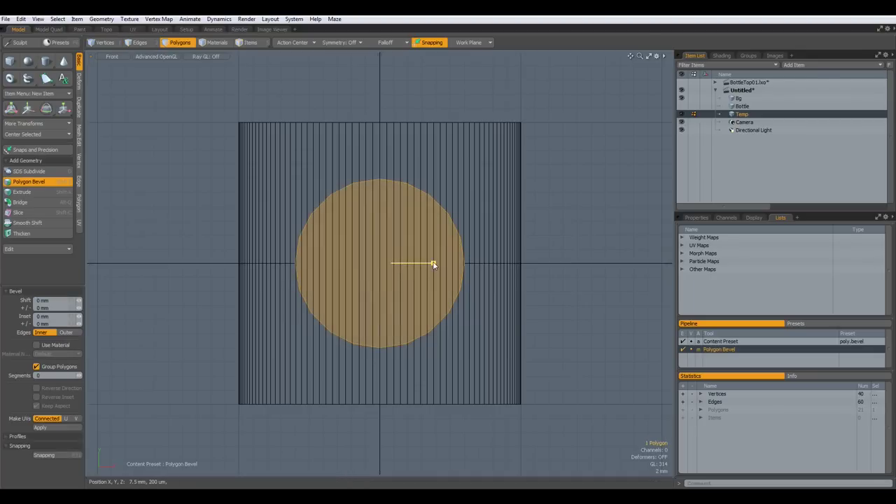
{"action": "left_click_drag", "start_coordinate": [432, 264], "coordinate": [433, 263]}
{"action": "key", "text": "Delete"}
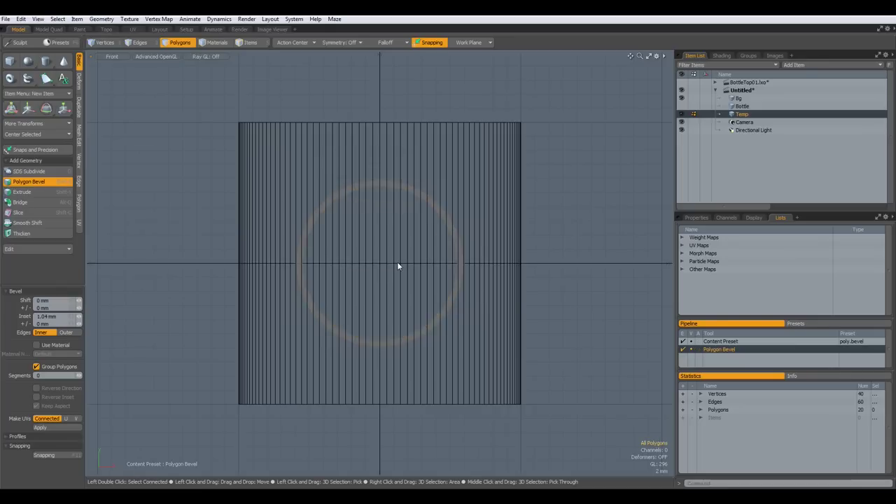
Step: Move the thin ring about 31.6 mm along the Z axis, out in front of the background cylinder
{"action": "key", "text": "ctrl+space"}
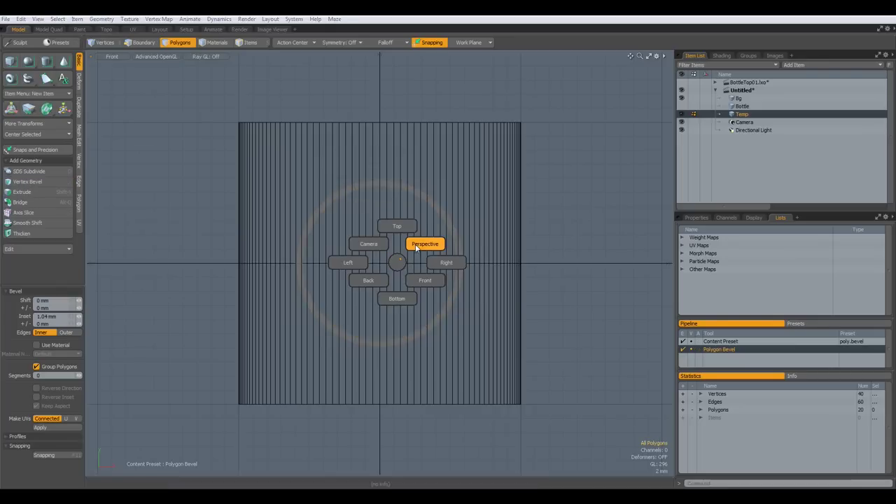
{"action": "left_click", "coordinate": [425, 244]}
{"action": "left_click_drag", "start_coordinate": [425, 244], "coordinate": [527, 285], "text": "alt"}
{"action": "key", "text": "q"}
{"action": "key", "text": "w"}
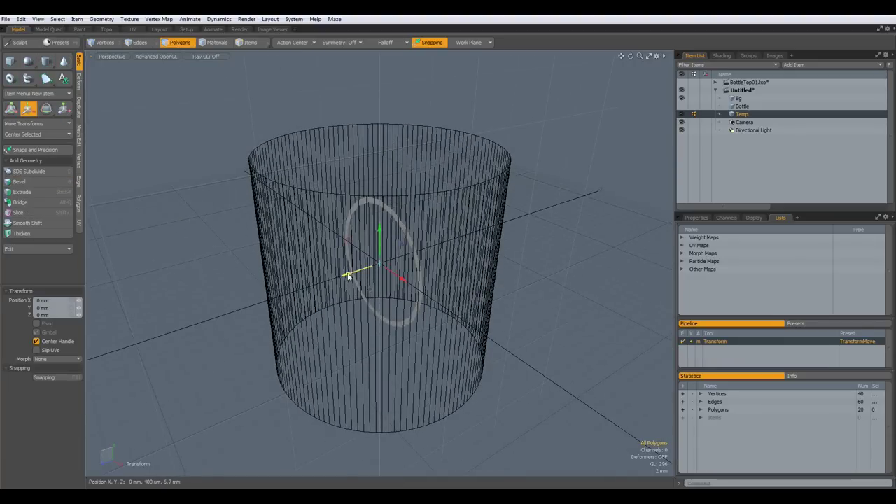
{"action": "left_click_drag", "start_coordinate": [348, 275], "coordinate": [325, 335]}
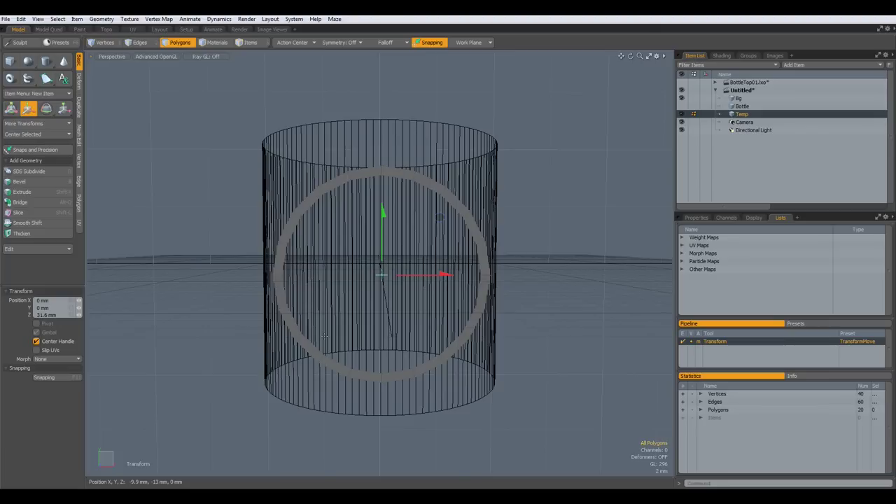
{"action": "key", "text": "KP_2"}
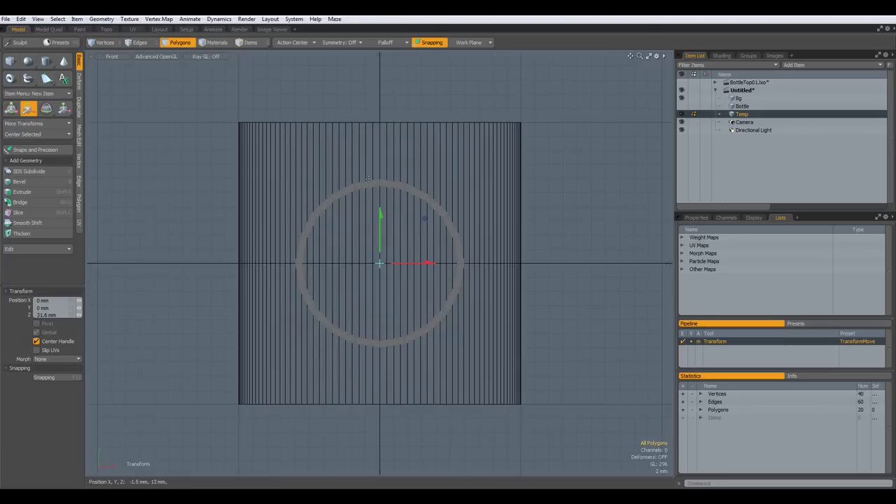
{"action": "key", "text": "q"}
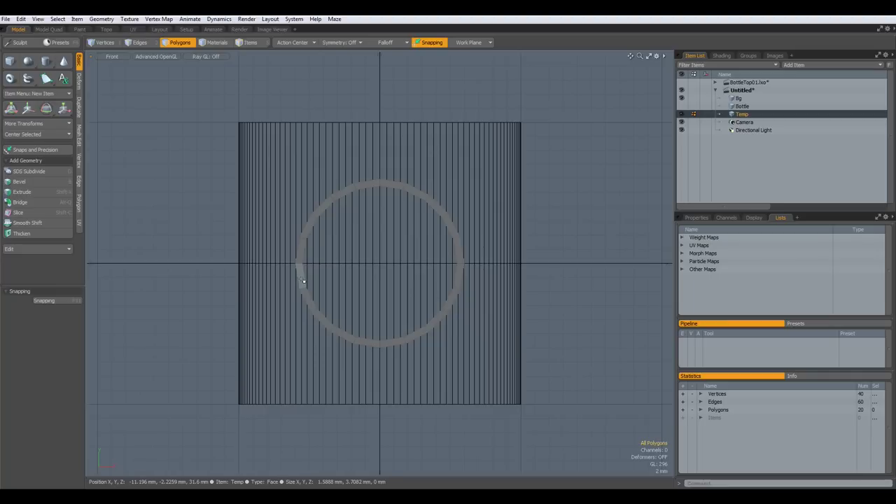
Step: Select the ten polygons of the ring's lower half, then cut and paste them back to detach them from the upper half
{"action": "left_click_drag", "start_coordinate": [303, 281], "coordinate": [315, 306]}
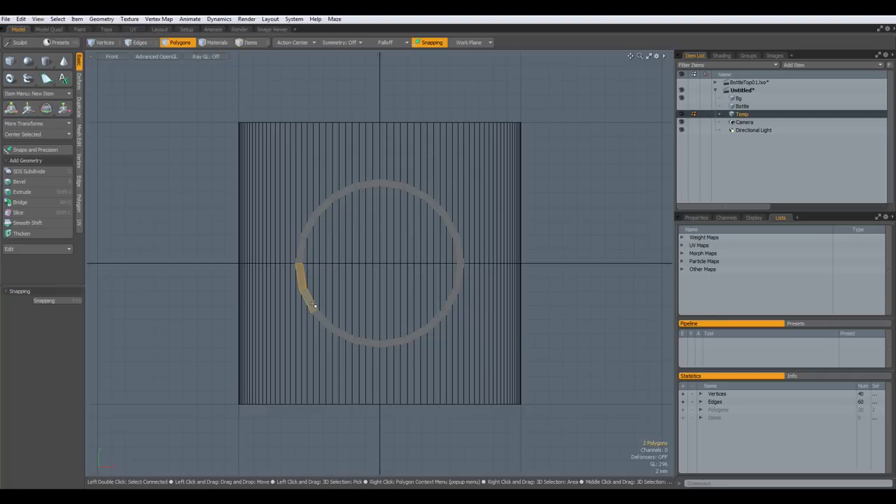
{"action": "key", "text": "Up"}
{"action": "key", "text": "Up"}
{"action": "key", "text": "Up"}
{"action": "key", "text": "Up"}
{"action": "key", "text": "Up"}
{"action": "key", "text": "Up"}
{"action": "key", "text": "Up"}
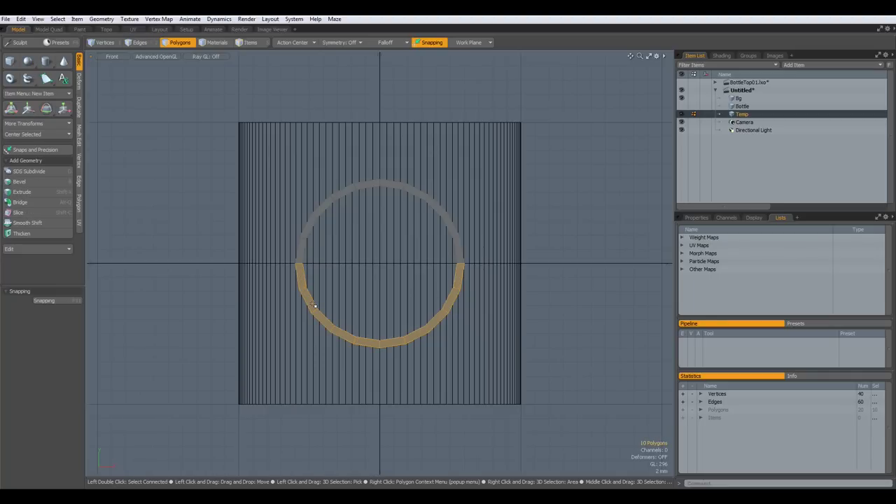
{"action": "key", "text": "ctrl"}
{"action": "key", "text": "ctrl+x"}
{"action": "key", "text": "ctrl+v"}
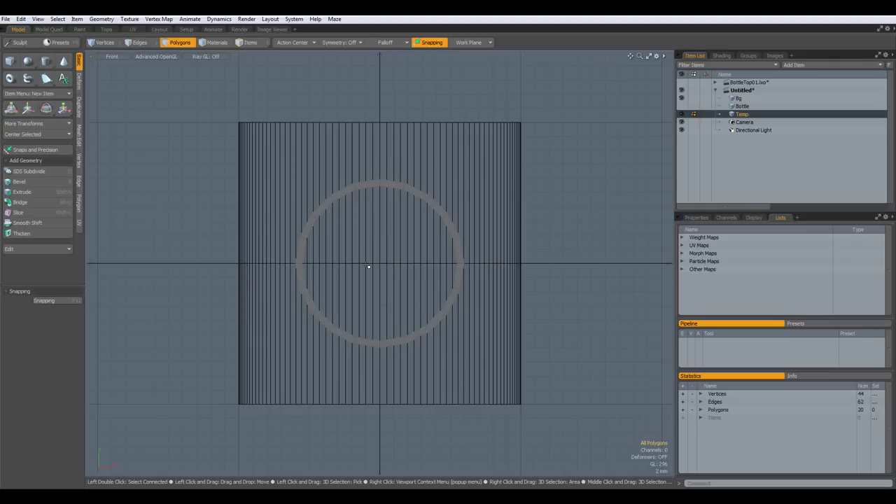
Step: Select both halves of the ring and scale them to 70% on the Y axis to form an ellipse
{"action": "double_click", "coordinate": [374, 185]}
{"action": "double_click", "coordinate": [368, 342], "text": "shift"}
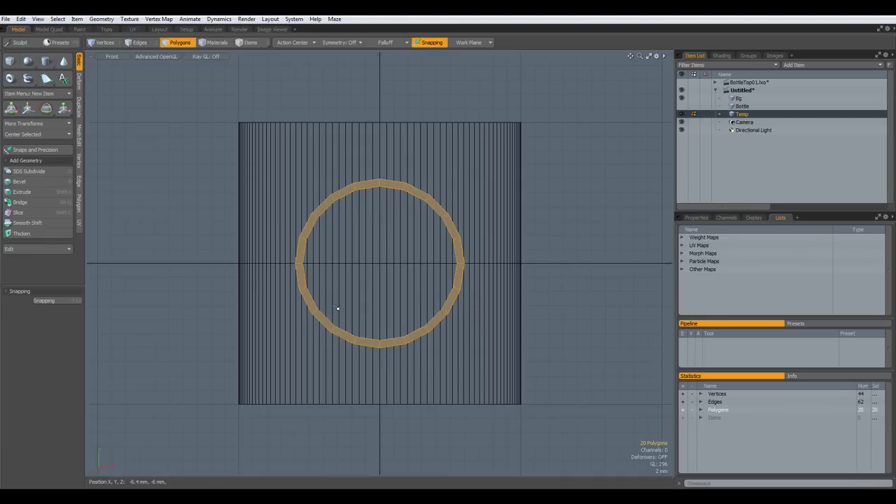
{"action": "key", "text": "r"}
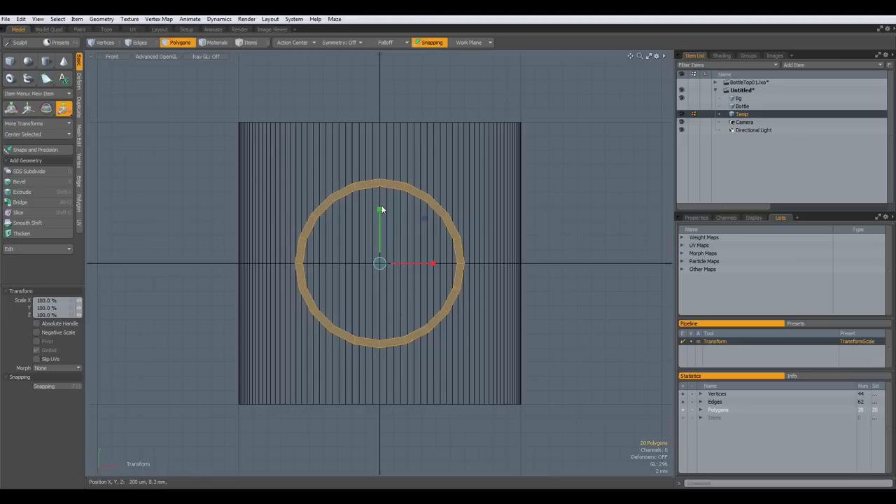
{"action": "left_click_drag", "start_coordinate": [380, 209], "coordinate": [379, 228]}
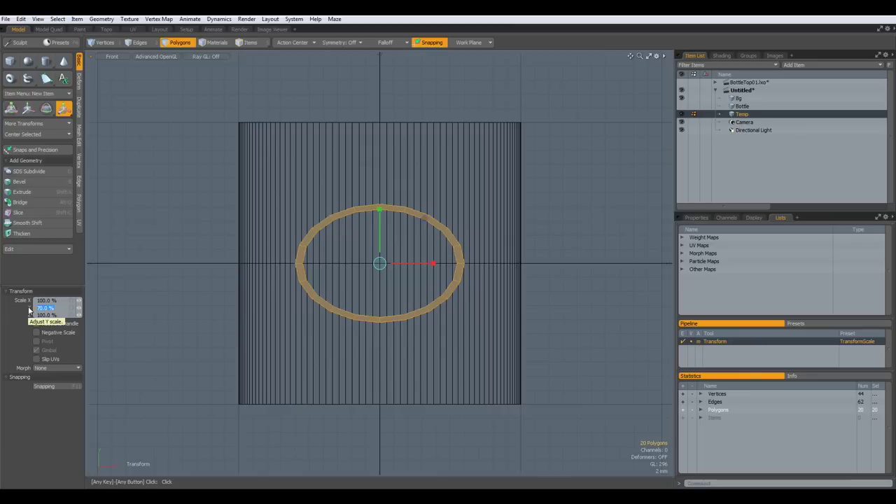
Step: Set the ring's Y scale to 75% to make the ellipse slightly taller
{"action": "type", "text": "75"}
{"action": "key", "text": "Return"}
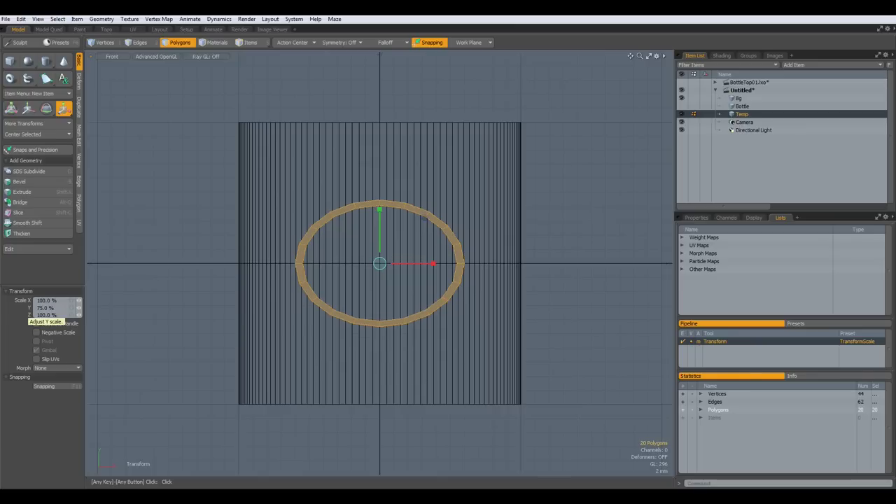
{"action": "key", "text": "space"}
Step: Set the snapping constraint mode to Background so that moved geometry conforms to the background cylinder
{"action": "key", "text": "ctrl+space"}
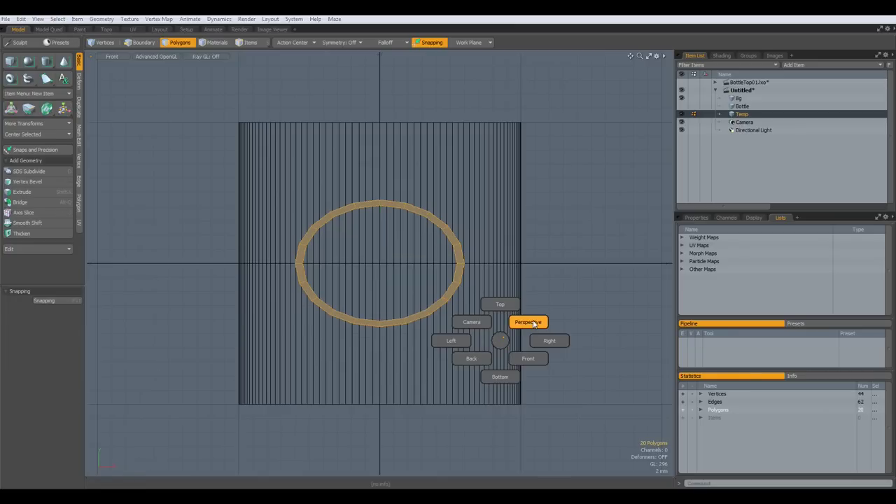
{"action": "left_click", "coordinate": [528, 320]}
{"action": "left_click_drag", "start_coordinate": [532, 308], "coordinate": [456, 306], "text": "alt"}
{"action": "key", "text": "3"}
{"action": "double_click", "coordinate": [224, 325]}
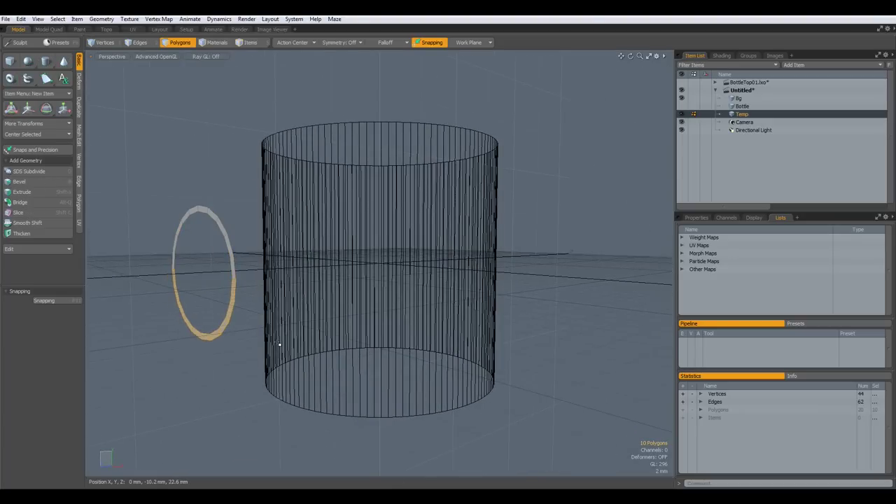
{"action": "key", "text": "F11"}
{"action": "left_click", "coordinate": [519, 114]}
{"action": "left_click", "coordinate": [518, 112]}
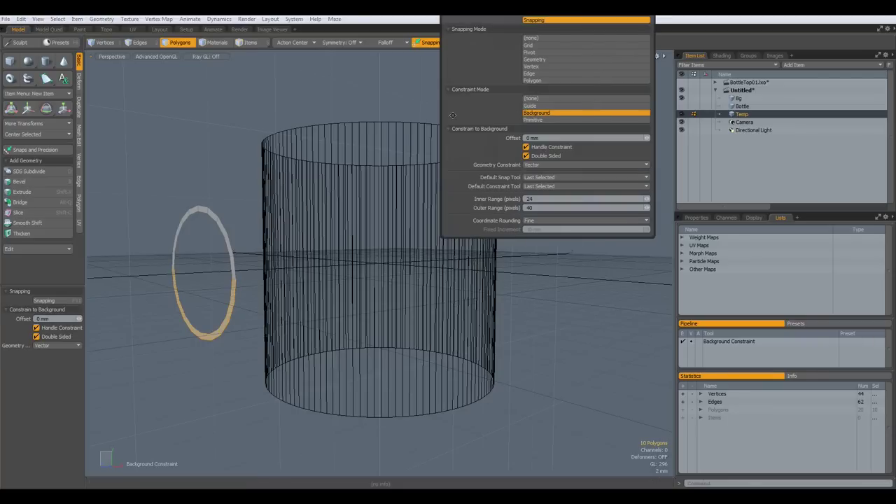
{"action": "left_click", "coordinate": [327, 89]}
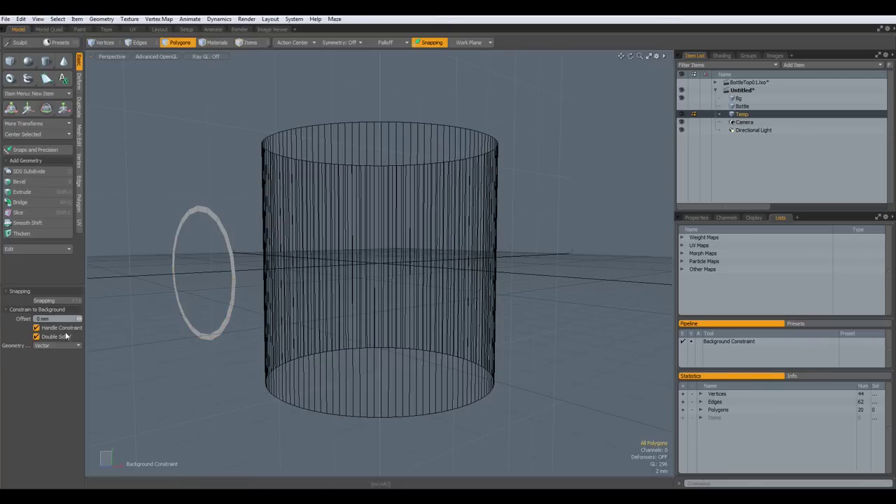
Step: Select the ring's lower half and move it along the Z axis until it wraps onto the background cylinder's surface
{"action": "double_click", "coordinate": [230, 319]}
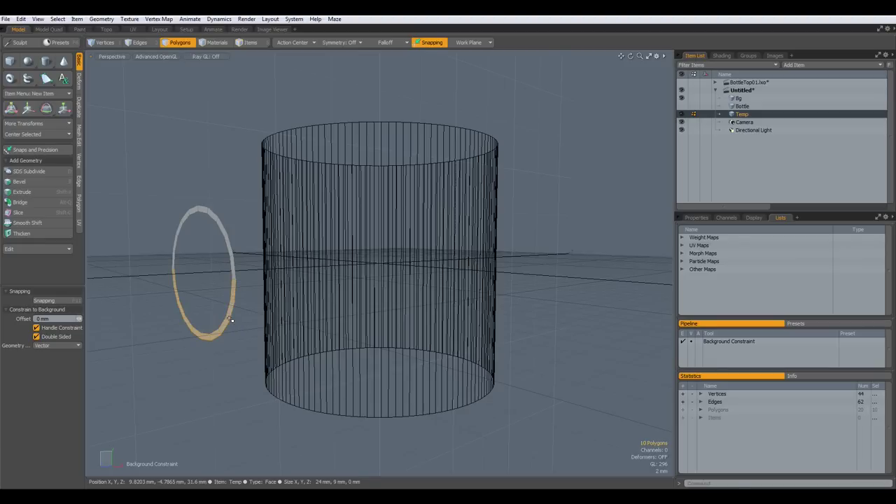
{"action": "key", "text": "w"}
{"action": "left_click_drag", "start_coordinate": [144, 310], "coordinate": [183, 306]}
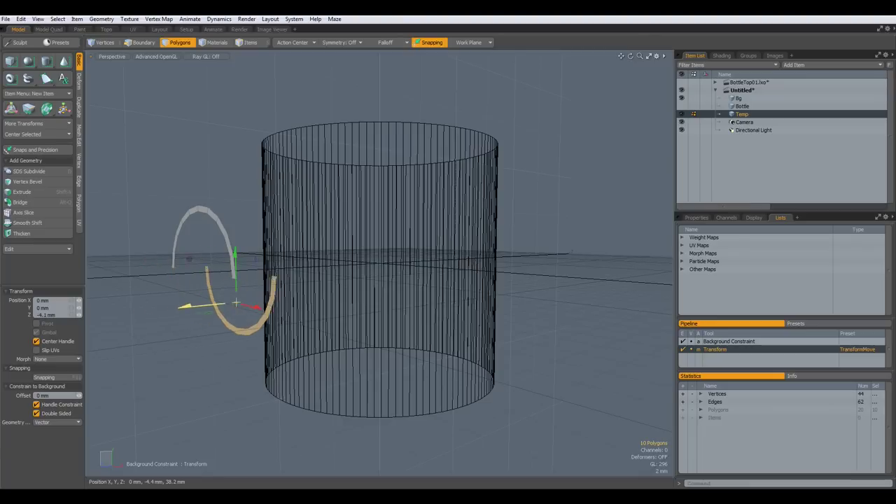
{"action": "left_click_drag", "start_coordinate": [238, 303], "coordinate": [300, 297]}
{"action": "key", "text": "space"}
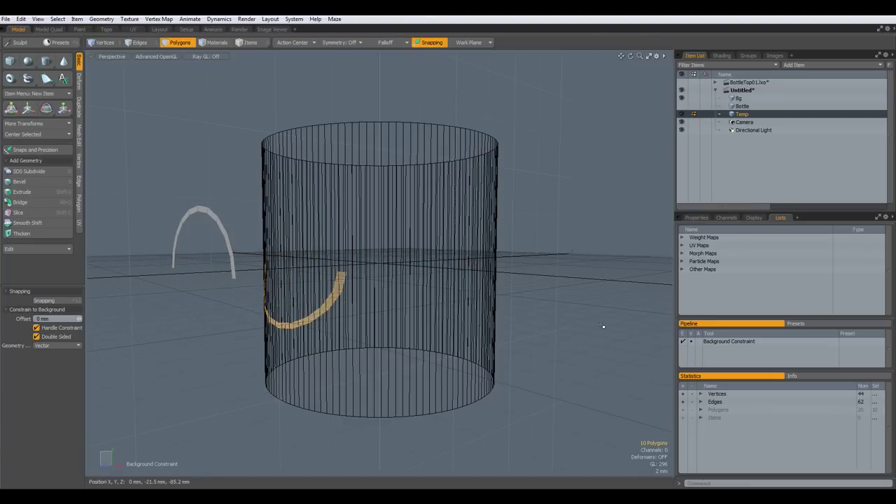
Step: Hide the Bg mesh and move the ring's upper half about -15.65 mm along Z to line up with the lower half's end
{"action": "left_click", "coordinate": [680, 100]}
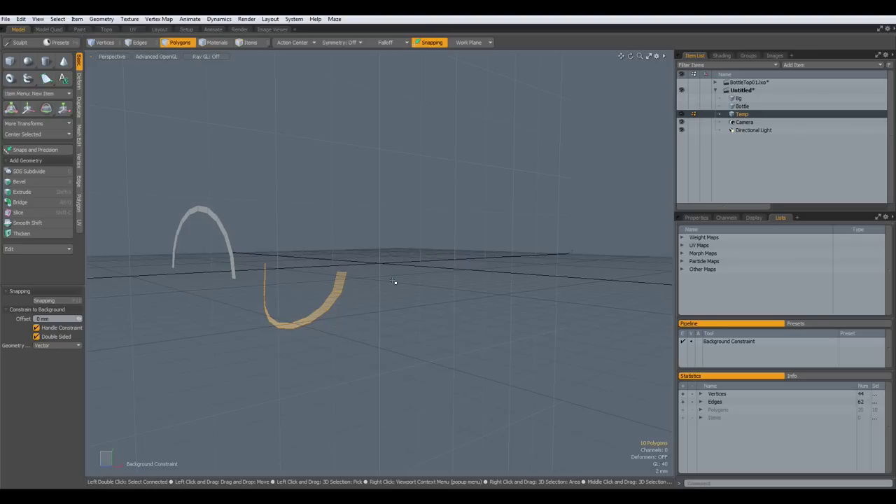
{"action": "key", "text": "KP_3"}
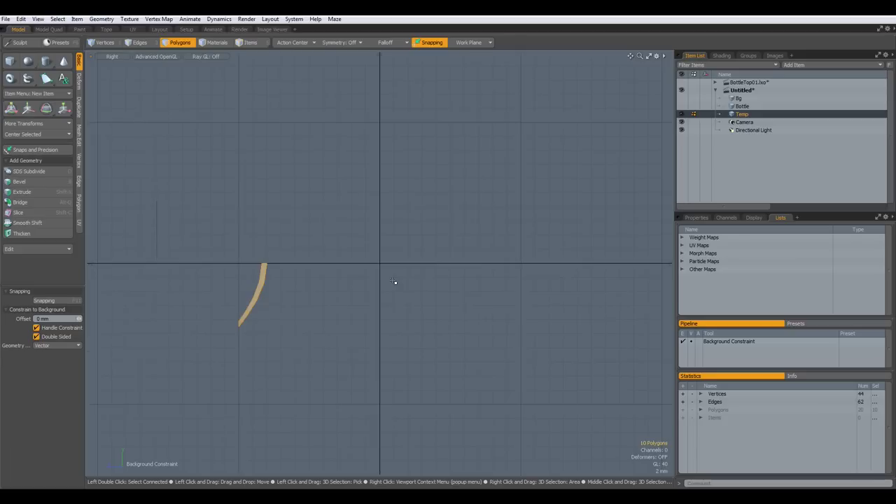
{"action": "left_click_drag", "start_coordinate": [126, 157], "coordinate": [180, 341]}
{"action": "scroll", "coordinate": [216, 262], "scroll_direction": "up", "scroll_amount": 4}
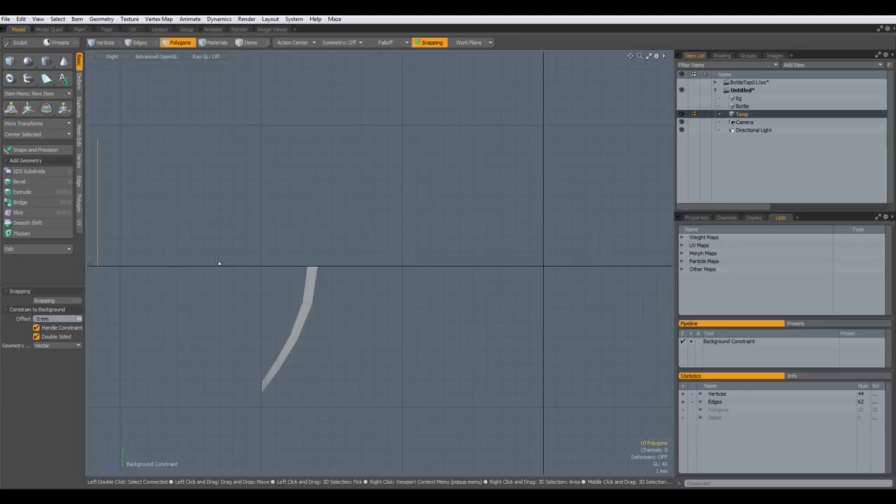
{"action": "key", "text": "w"}
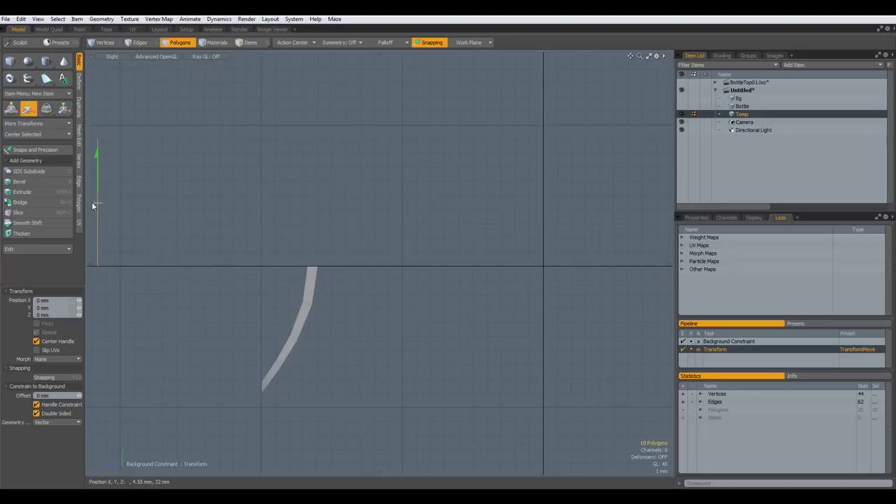
{"action": "key", "text": "ctrl"}
{"action": "left_click_drag", "start_coordinate": [91, 205], "coordinate": [318, 202]}
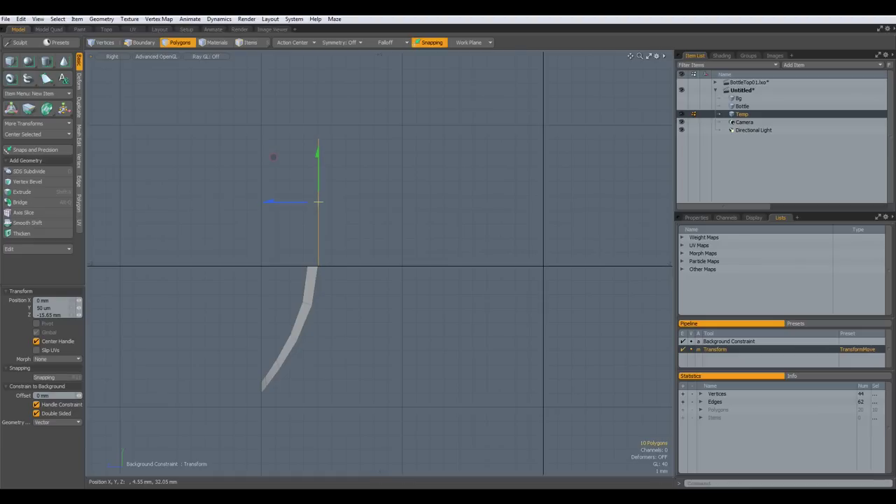
{"action": "scroll", "coordinate": [326, 263], "scroll_direction": "up", "scroll_amount": 4}
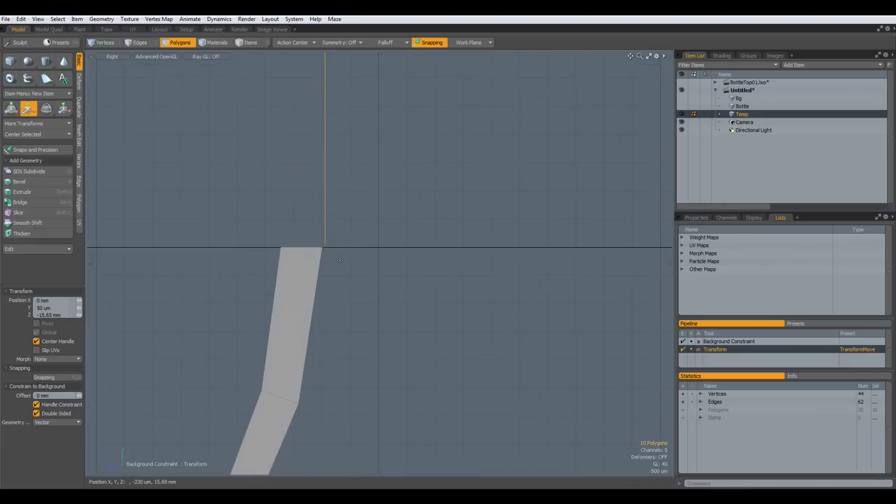
{"action": "scroll", "coordinate": [340, 266], "scroll_direction": "down", "scroll_amount": 3}
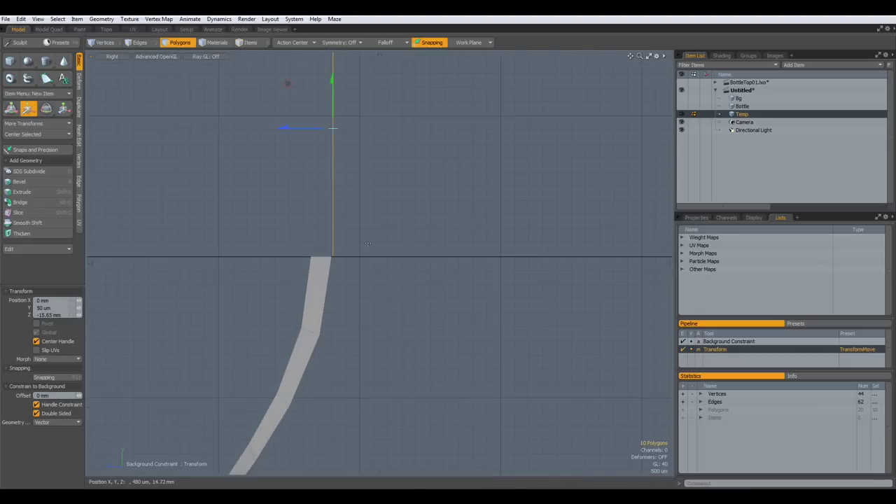
{"action": "scroll", "coordinate": [368, 243], "scroll_direction": "up", "scroll_amount": 3}
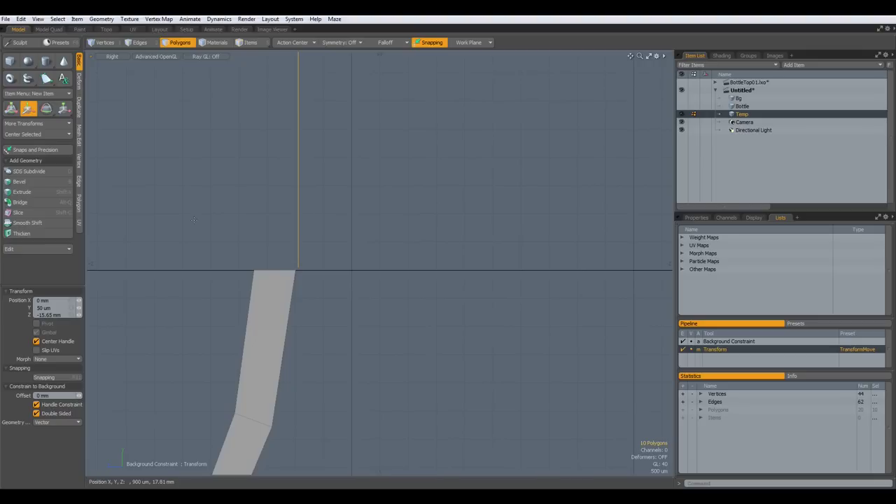
Step: Rotate the upper half -90° about X around its lower end so that it lies flat
{"action": "key", "text": "e"}
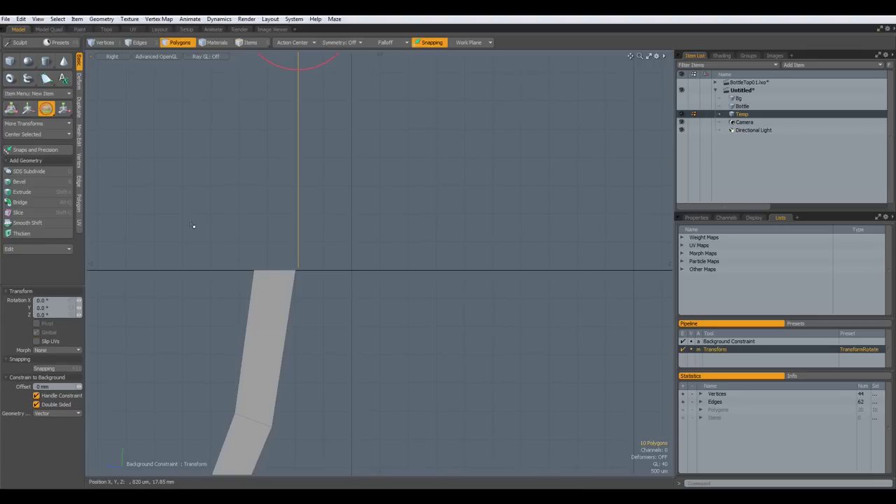
{"action": "scroll", "coordinate": [286, 274], "scroll_direction": "up", "scroll_amount": 2}
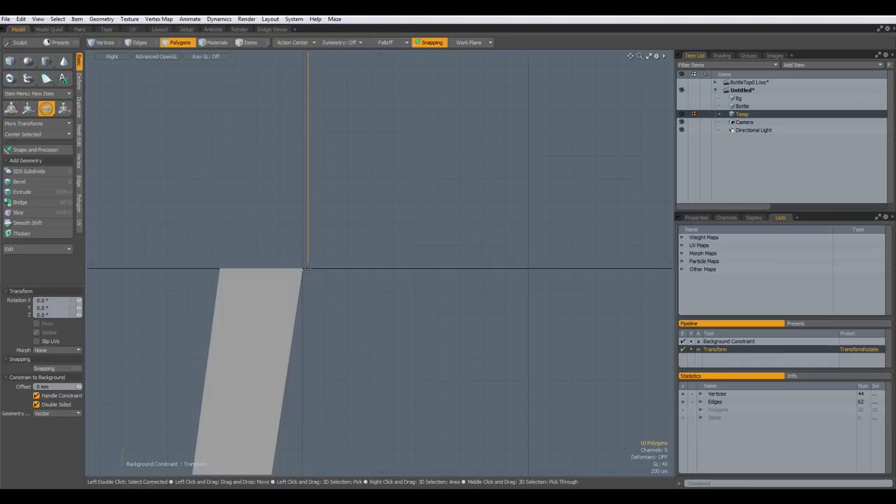
{"action": "left_click", "coordinate": [309, 268]}
{"action": "key", "text": "ctrl"}
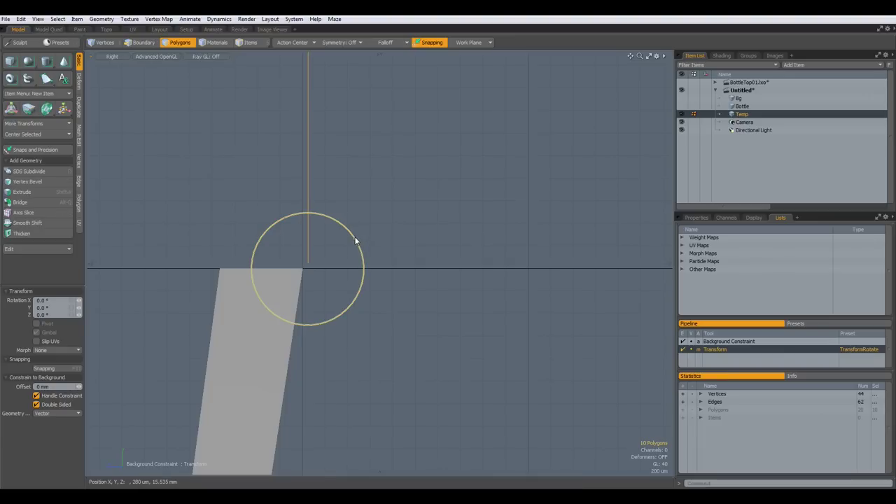
{"action": "left_click_drag", "start_coordinate": [357, 246], "coordinate": [342, 328], "text": "ctrl"}
{"action": "scroll", "coordinate": [360, 306], "scroll_direction": "down", "scroll_amount": 4}
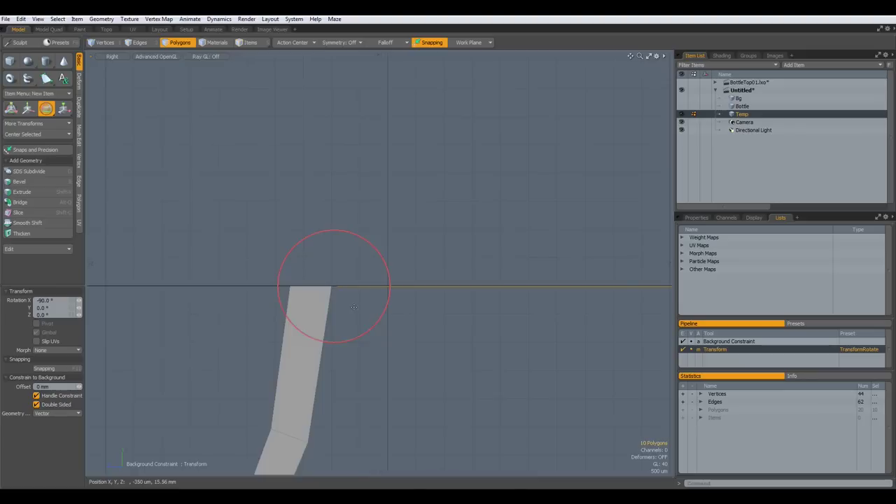
{"action": "scroll", "coordinate": [457, 343], "scroll_direction": "down", "scroll_amount": 3}
{"action": "left_click_drag", "start_coordinate": [467, 347], "coordinate": [378, 310], "text": "alt"}
Step: Set the Y position of all the upper half's vertices to 0 mm
{"action": "key", "text": "q"}
{"action": "right_click_drag", "start_coordinate": [236, 195], "coordinate": [545, 297]}
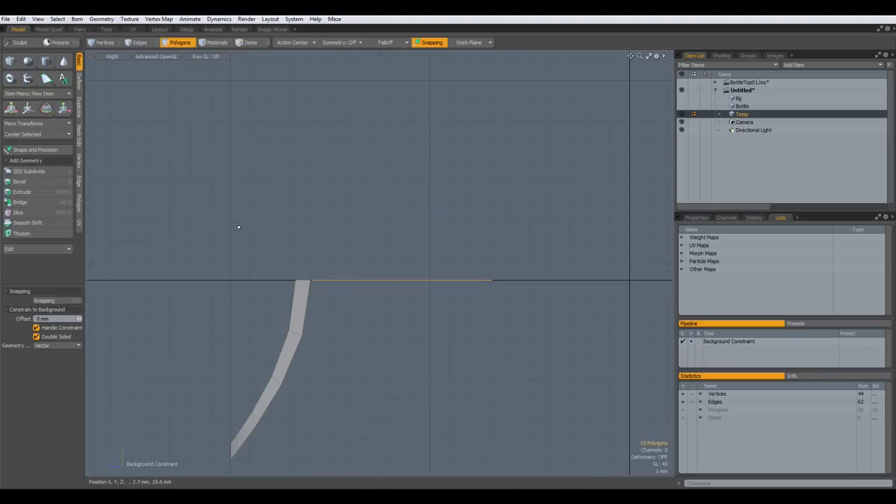
{"action": "left_click", "coordinate": [79, 161]}
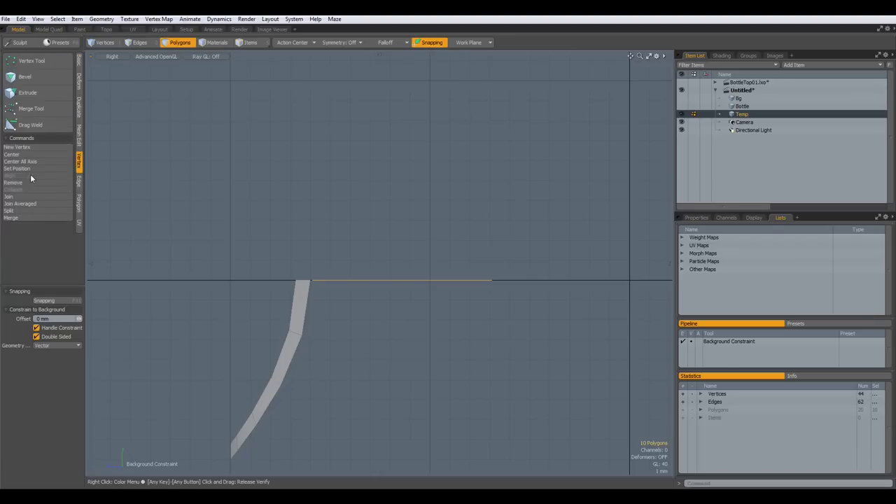
{"action": "left_click", "coordinate": [32, 168]}
{"action": "left_click", "coordinate": [562, 373]}
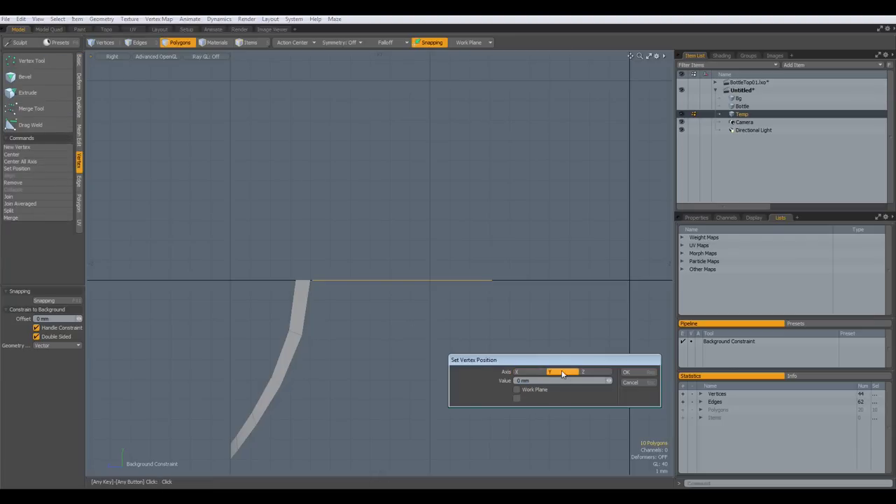
{"action": "left_click", "coordinate": [628, 371]}
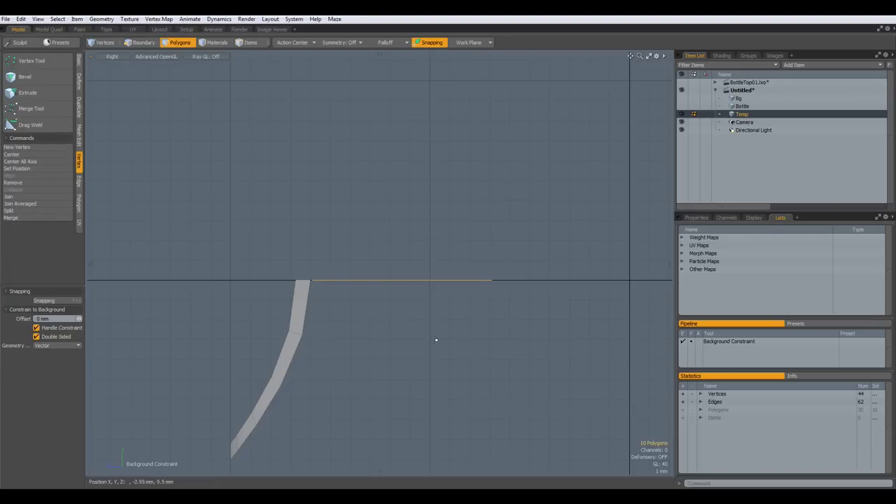
Step: Select all polygons on the positive X side of both strips in the front view and delete them
{"action": "key", "text": "ctrl+space"}
{"action": "left_click", "coordinate": [456, 317]}
{"action": "left_click_drag", "start_coordinate": [442, 326], "coordinate": [395, 311], "text": "alt"}
{"action": "key", "text": "KP_2"}
{"action": "scroll", "coordinate": [297, 348], "scroll_direction": "down", "scroll_amount": 2}
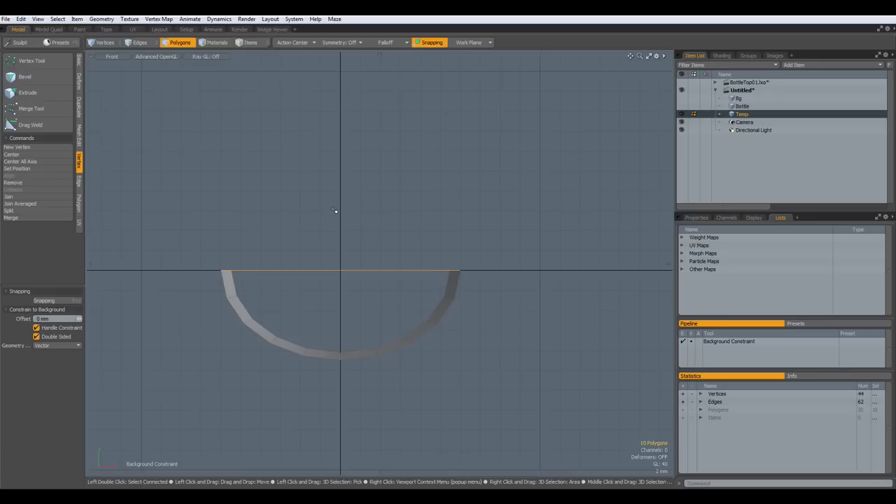
{"action": "left_click_drag", "start_coordinate": [334, 210], "coordinate": [567, 399]}
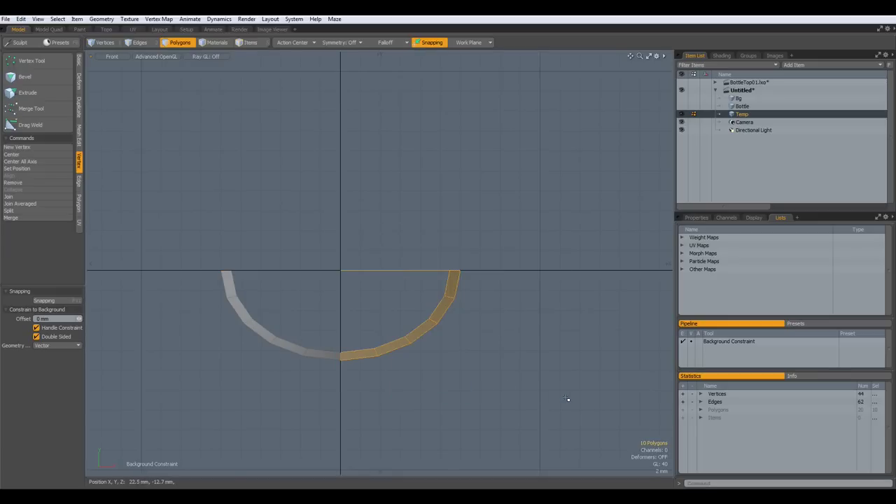
{"action": "key", "text": "Delete"}
Step: Hide the workplane grid in the perspective view and frame the corner where the two strips meet
{"action": "key", "text": "ctrl+space"}
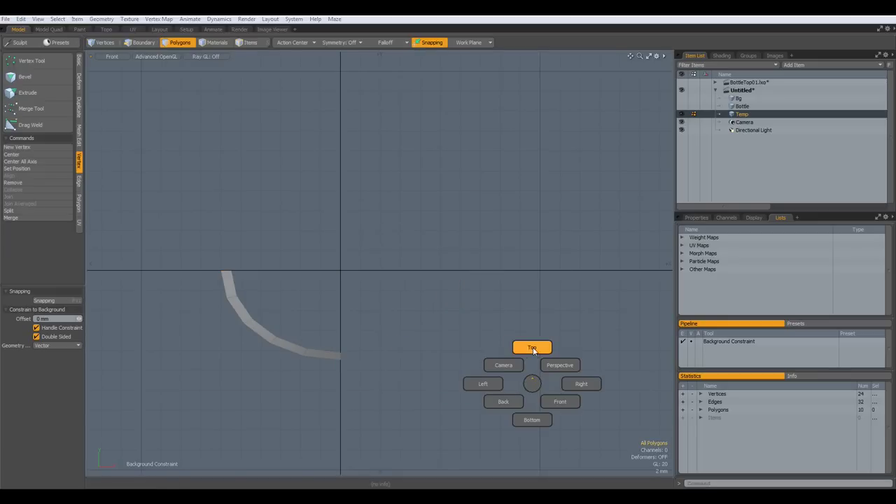
{"action": "left_click", "coordinate": [561, 365]}
{"action": "scroll", "coordinate": [208, 292], "scroll_direction": "up", "scroll_amount": 5}
{"action": "key", "text": "ctrl+3"}
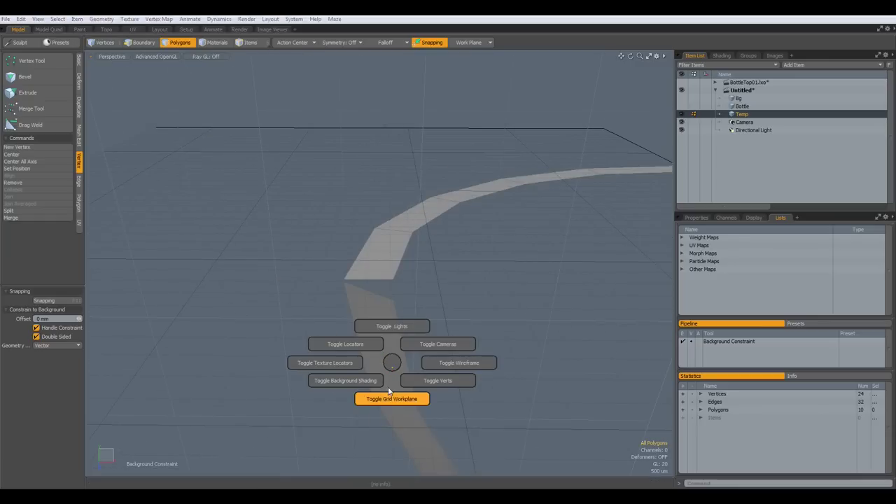
{"action": "left_click", "coordinate": [388, 400]}
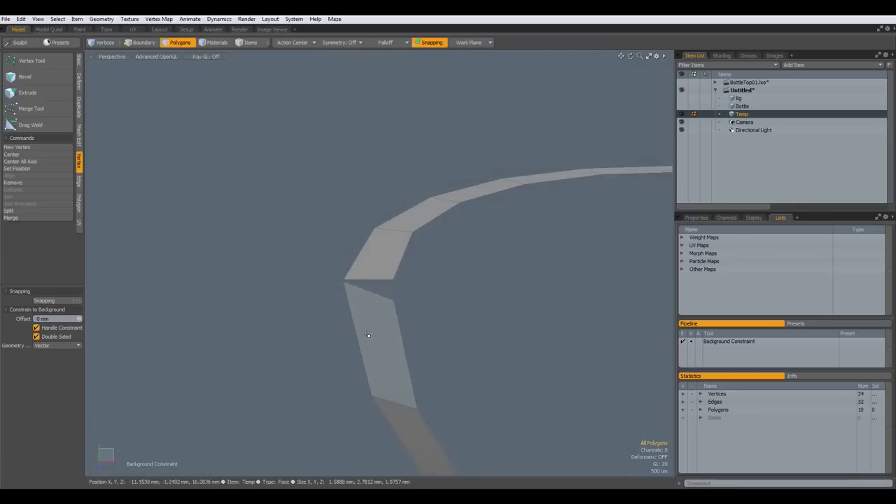
{"action": "scroll", "coordinate": [329, 295], "scroll_direction": "up", "scroll_amount": 4}
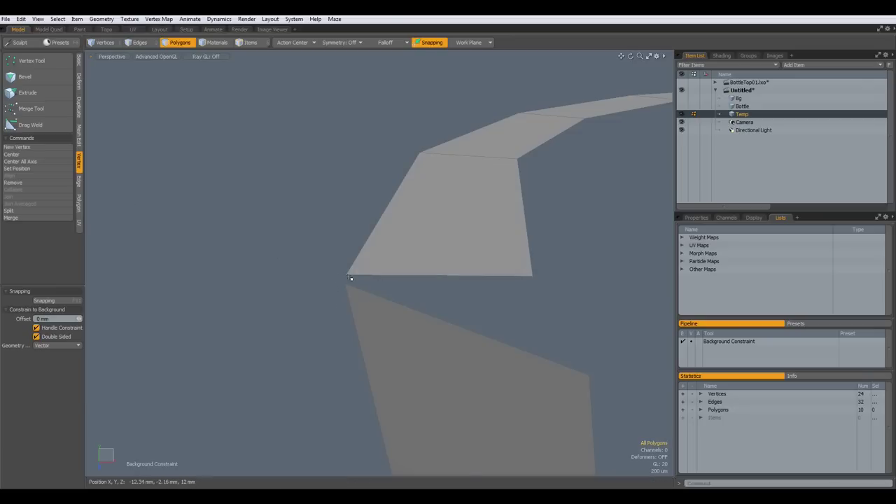
Step: Join the outer and the inner pair of corner vertices to weld the flat strip to the curved strip
{"action": "key", "text": "1"}
{"action": "left_click", "coordinate": [346, 276]}
{"action": "left_click", "coordinate": [347, 285], "text": "shift"}
{"action": "key", "text": "j"}
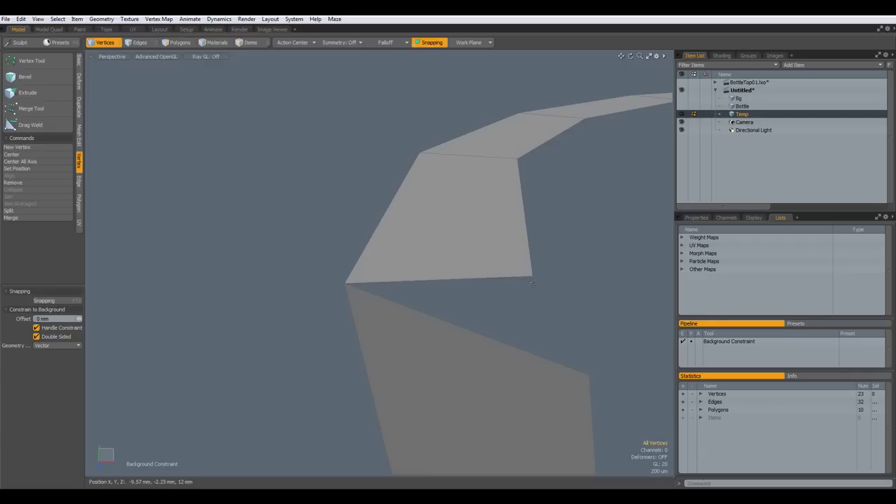
{"action": "left_click", "coordinate": [533, 277]}
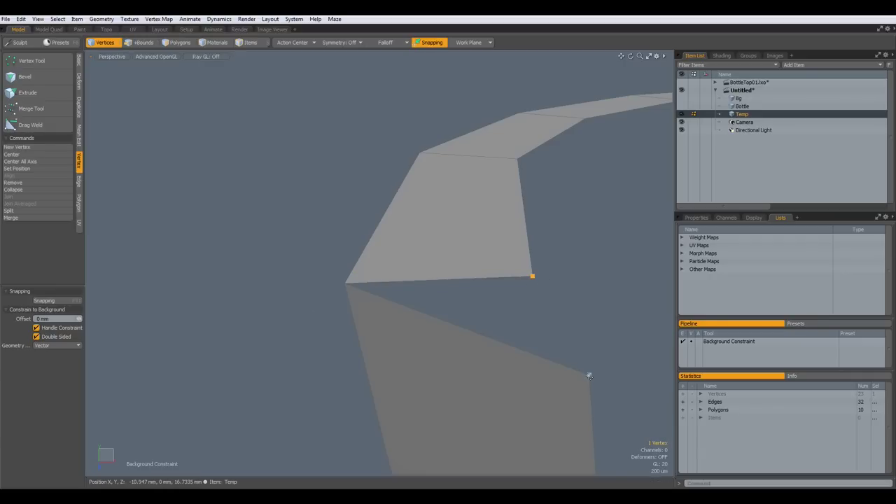
{"action": "left_click_drag", "start_coordinate": [587, 378], "coordinate": [589, 374]}
{"action": "left_click", "coordinate": [629, 332]}
{"action": "scroll", "coordinate": [629, 332], "scroll_direction": "down", "scroll_amount": 8}
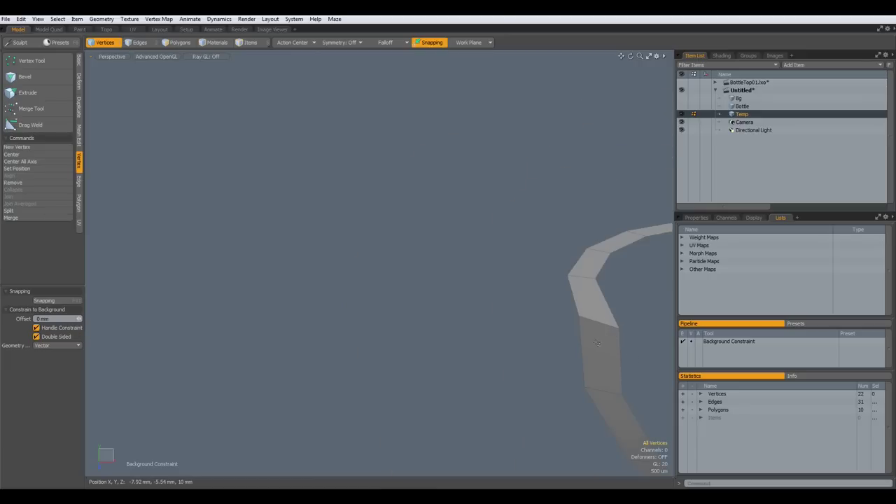
Step: Make the Bottle mesh the active item and view its disc together with the Temp strip
{"action": "left_click_drag", "start_coordinate": [648, 314], "coordinate": [356, 257], "text": "alt+shift"}
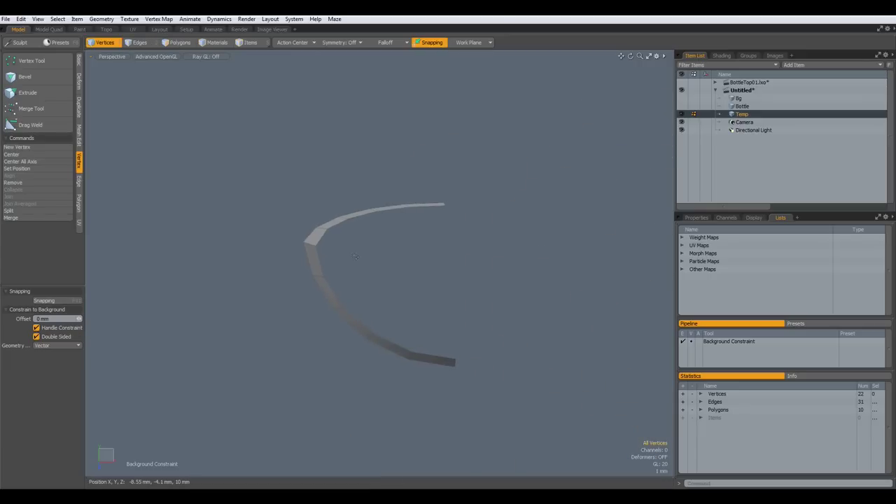
{"action": "left_click", "coordinate": [739, 106]}
{"action": "left_click_drag", "start_coordinate": [552, 206], "coordinate": [482, 286], "text": "alt"}
{"action": "scroll", "coordinate": [476, 234], "scroll_direction": "down", "scroll_amount": 3}
{"action": "mouse_move", "coordinate": [411, 266]}
{"action": "left_mouse_down", "text": "alt"}
{"action": "mouse_move", "coordinate": [431, 278]}
{"action": "mouse_move", "coordinate": [419, 278]}
{"action": "left_mouse_up", "text": "alt"}
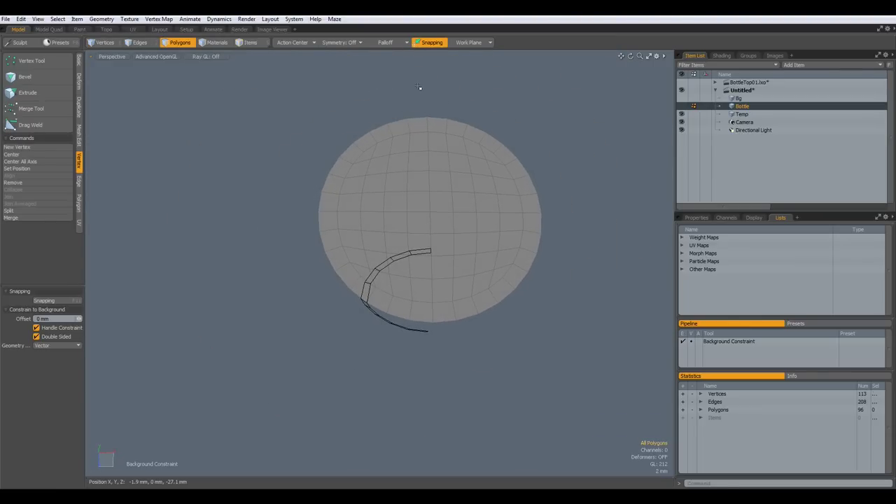
Step: Delete all polygons on the positive X half of the Bottle disc and switch to the top view
{"action": "right_click_drag", "start_coordinate": [419, 85], "coordinate": [560, 398]}
{"action": "key", "text": "Delete"}
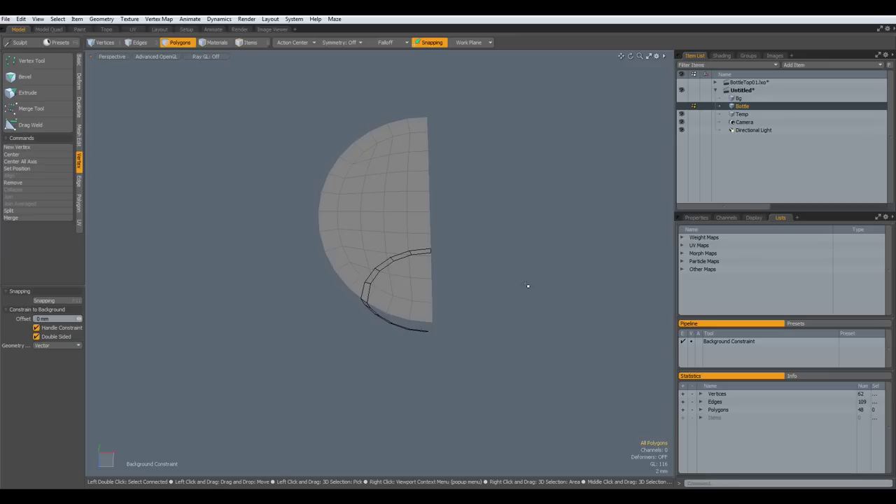
{"action": "key", "text": "KP_7"}
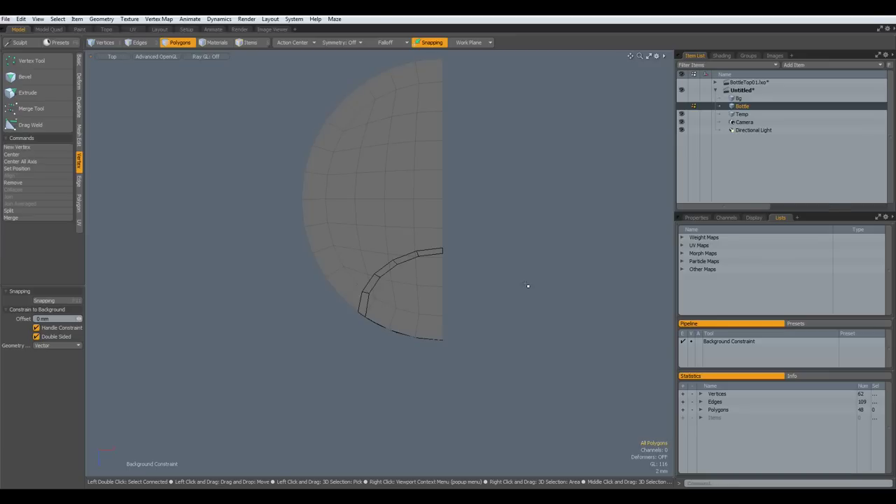
Step: Straighten the second lengthwise edge line from the disc's cut side by scaling it to 0% on X
{"action": "scroll", "coordinate": [440, 251], "scroll_direction": "down", "scroll_amount": 3}
{"action": "scroll", "coordinate": [439, 253], "scroll_direction": "up", "scroll_amount": 3}
{"action": "left_click_drag", "start_coordinate": [469, 276], "coordinate": [449, 341], "text": "alt"}
{"action": "key", "text": "3"}
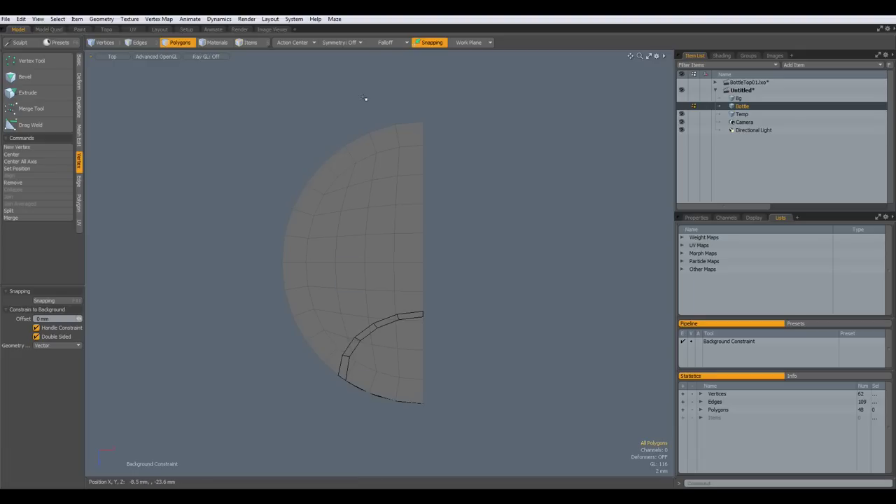
{"action": "key", "text": "2"}
{"action": "left_click_drag", "start_coordinate": [358, 100], "coordinate": [392, 425]}
{"action": "key", "text": "t"}
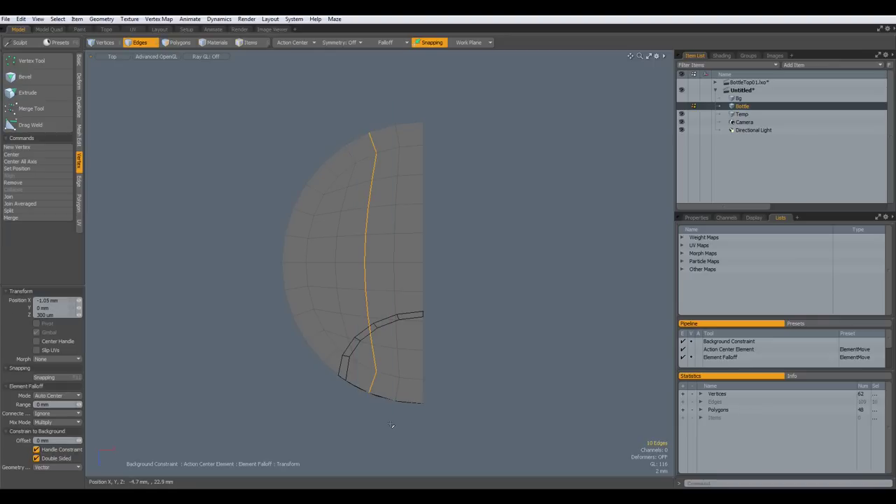
{"action": "key", "text": "r"}
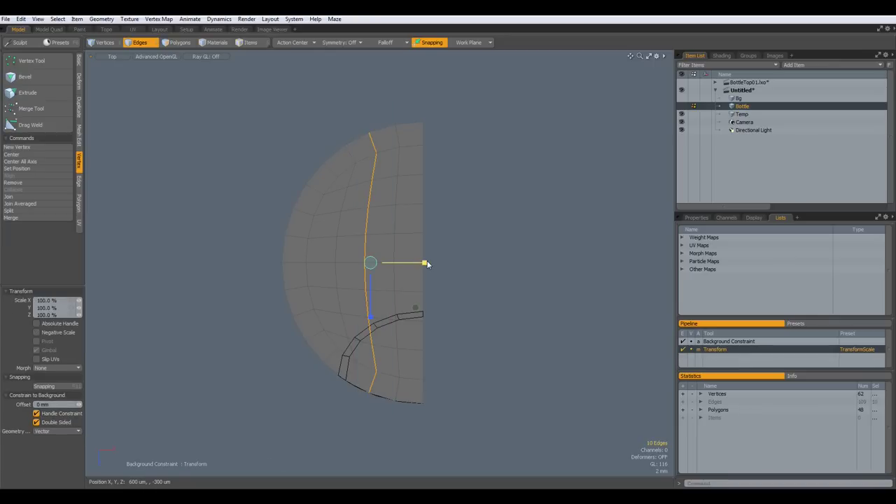
{"action": "left_click_drag", "start_coordinate": [427, 264], "coordinate": [370, 263]}
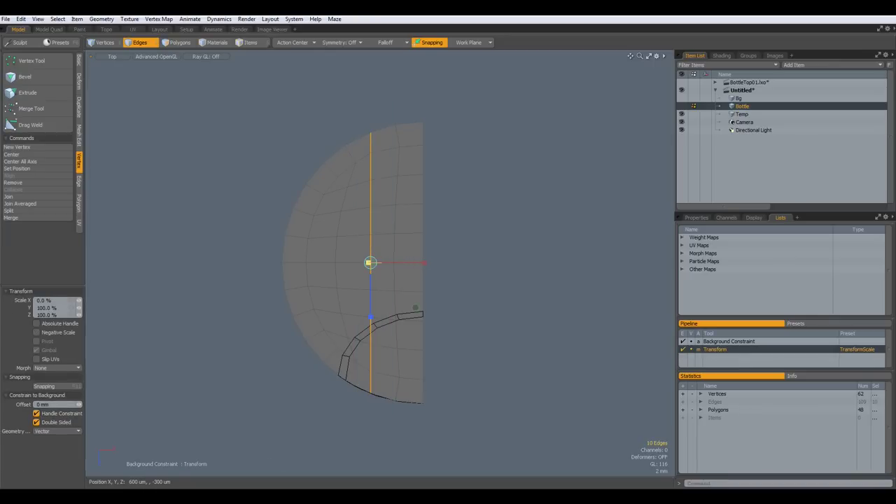
{"action": "key", "text": "q"}
{"action": "left_click", "coordinate": [529, 276]}
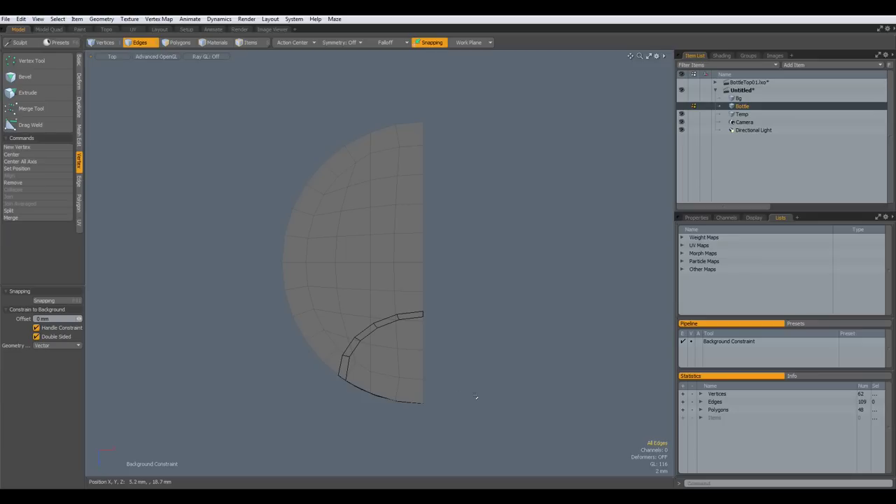
Step: Cut a curved eight-point path with Pen Slice from the straightened line's middle crossing diagonally to the disc's outer rim
{"action": "left_click_drag", "start_coordinate": [471, 355], "coordinate": [517, 375], "text": "alt"}
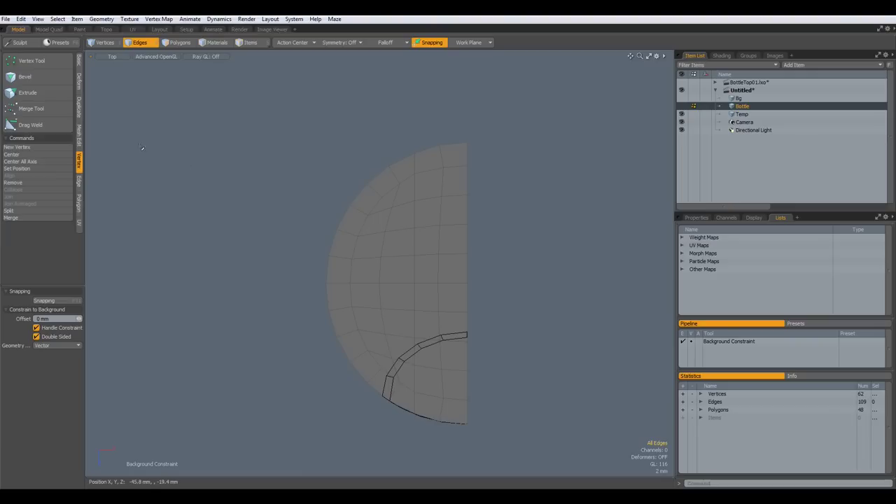
{"action": "left_click", "coordinate": [79, 138]}
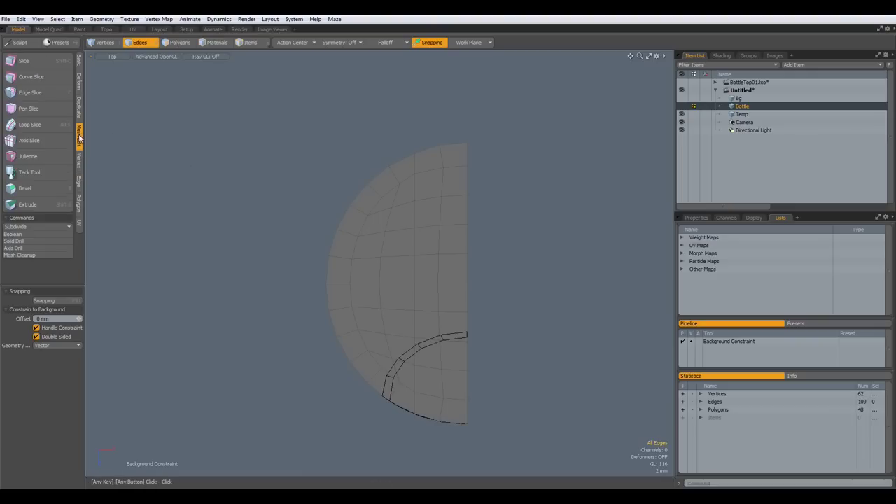
{"action": "left_click", "coordinate": [34, 110]}
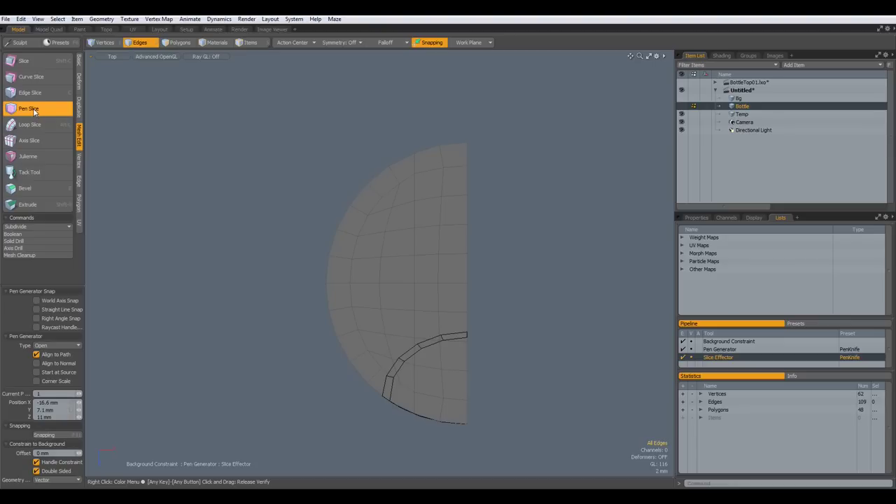
{"action": "scroll", "coordinate": [355, 331], "scroll_direction": "up", "scroll_amount": 2}
{"action": "left_click_drag", "start_coordinate": [407, 302], "coordinate": [361, 274], "text": "alt"}
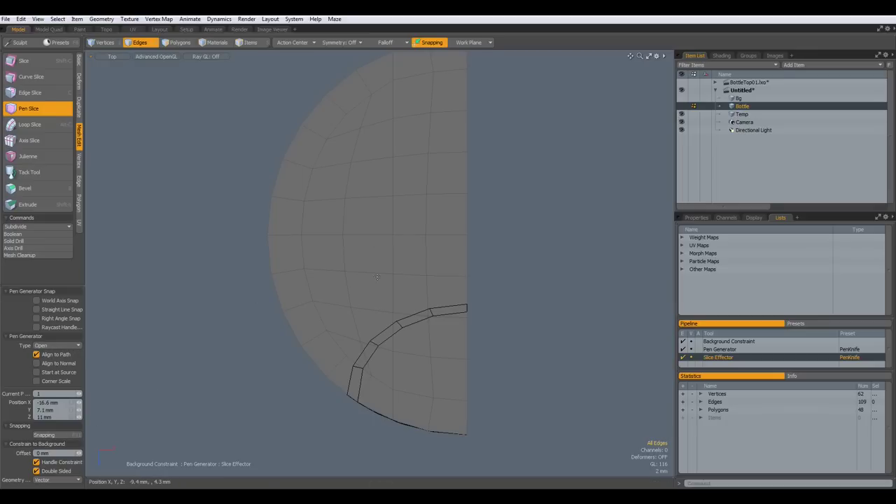
{"action": "left_click", "coordinate": [392, 234]}
{"action": "left_click", "coordinate": [382, 256]}
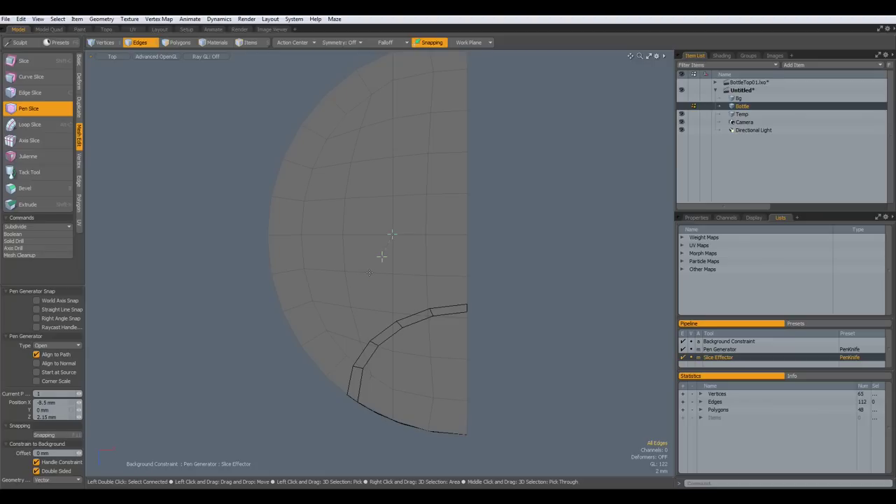
{"action": "left_click", "coordinate": [369, 272]}
{"action": "left_click", "coordinate": [364, 290]}
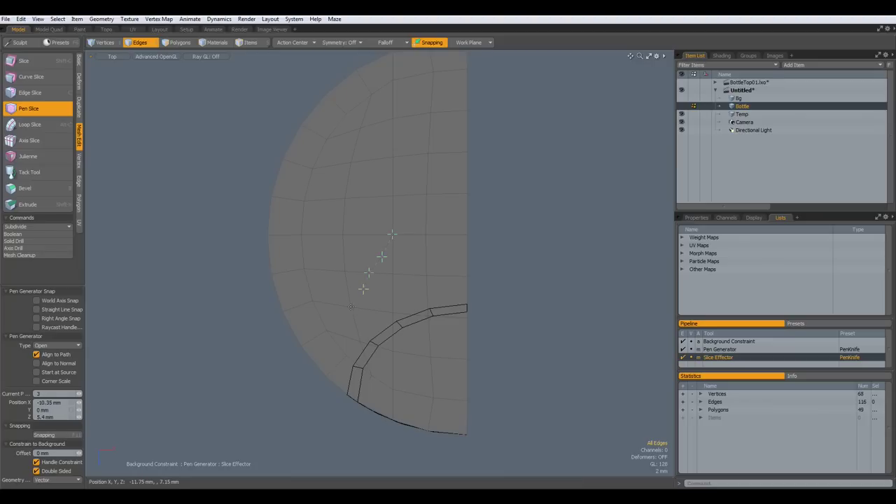
{"action": "left_click", "coordinate": [352, 306]}
{"action": "left_click", "coordinate": [340, 322]}
{"action": "left_click", "coordinate": [327, 331]}
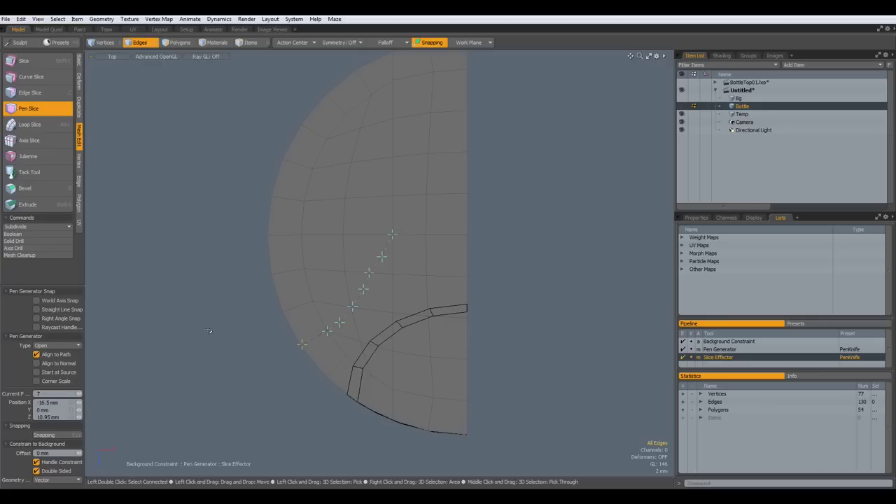
{"action": "key", "text": "space"}
Step: Join the duplicate vertices where the slice meets the rim and at its next crossings with existing mesh edges
{"action": "scroll", "coordinate": [265, 357], "scroll_direction": "up", "scroll_amount": 3}
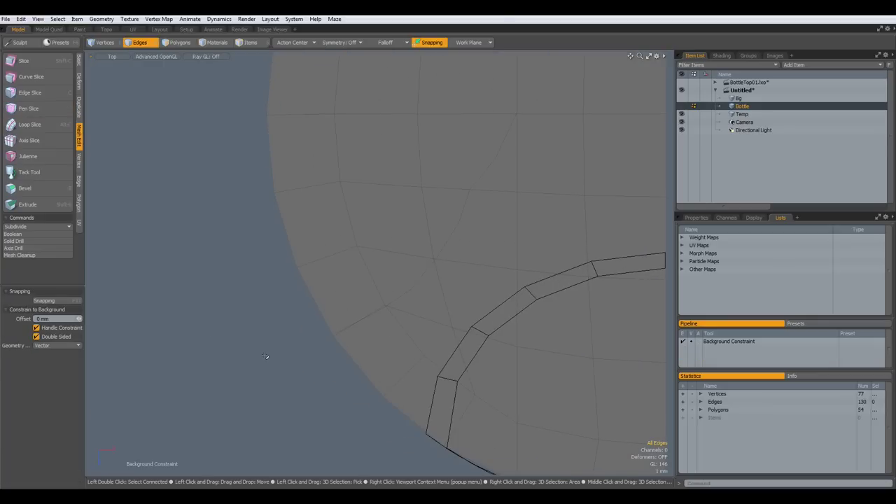
{"action": "scroll", "coordinate": [352, 337], "scroll_direction": "up", "scroll_amount": 2}
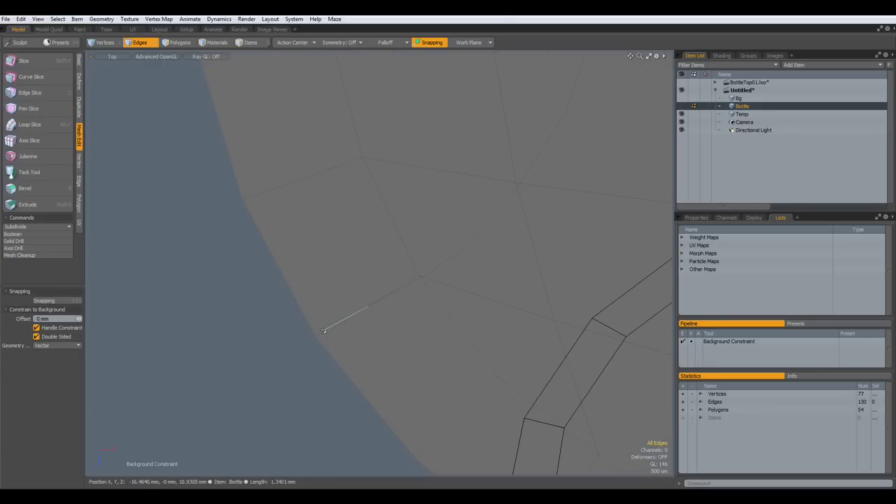
{"action": "key", "text": "1"}
{"action": "left_click", "coordinate": [321, 332]}
{"action": "left_click", "coordinate": [316, 339], "text": "shift"}
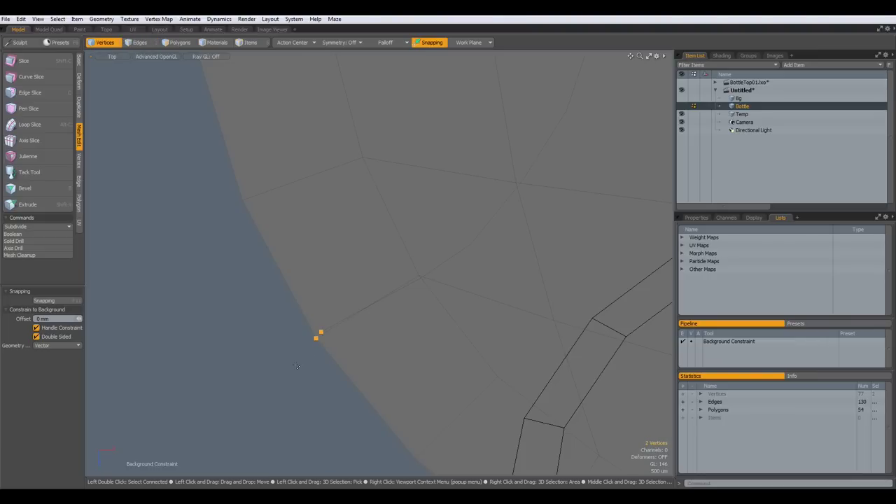
{"action": "key", "text": "j"}
{"action": "left_click_drag", "start_coordinate": [407, 259], "coordinate": [437, 297]}
{"action": "key", "text": "ctrl+j"}
{"action": "left_click_drag", "start_coordinate": [501, 169], "coordinate": [536, 215]}
{"action": "key", "text": "ctrl+j"}
Step: Join the remaining clusters of duplicate vertices along the slice up to its start on the straightened line
{"action": "scroll", "coordinate": [537, 215], "scroll_direction": "down", "scroll_amount": 2}
{"action": "left_click_drag", "start_coordinate": [558, 168], "coordinate": [441, 284], "text": "alt"}
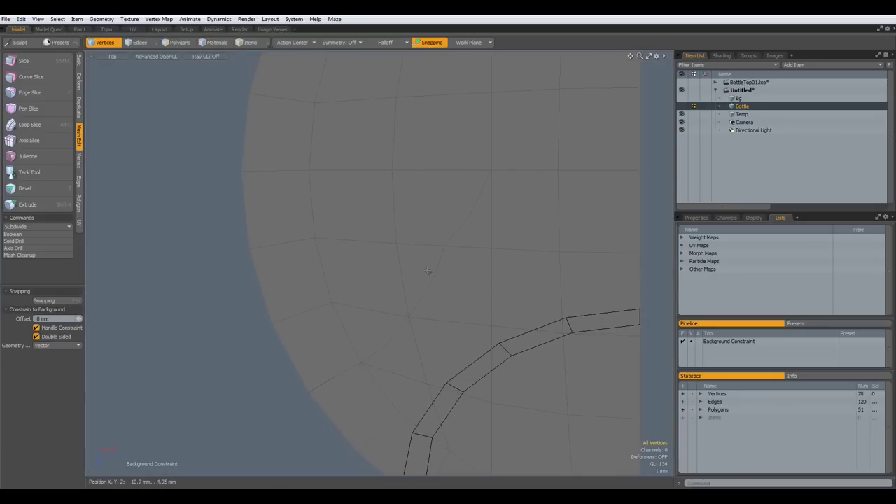
{"action": "left_click", "coordinate": [433, 278]}
{"action": "left_click_drag", "start_coordinate": [434, 233], "coordinate": [457, 264]}
{"action": "left_click_drag", "start_coordinate": [481, 152], "coordinate": [501, 189]}
Step: Select the edge path along the slice from the outer rim to one edge past the disc's middle row
{"action": "key", "text": "2"}
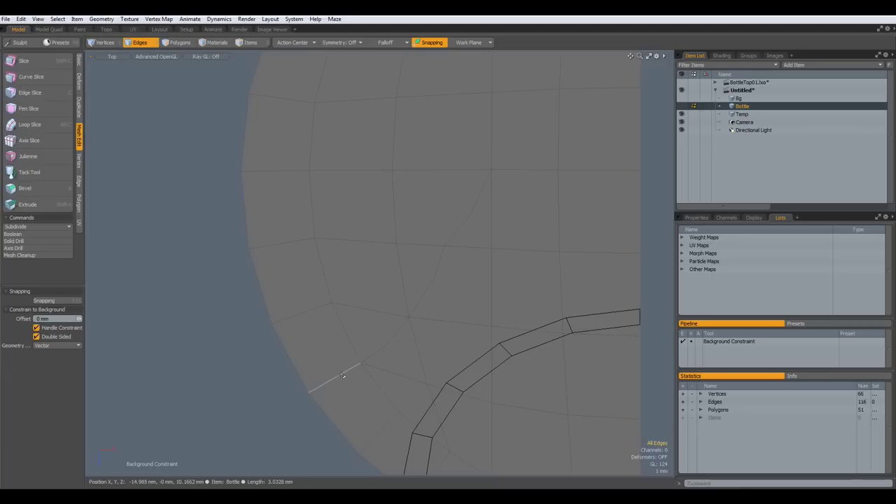
{"action": "left_click", "coordinate": [353, 367]}
{"action": "left_click", "coordinate": [382, 356], "text": "shift"}
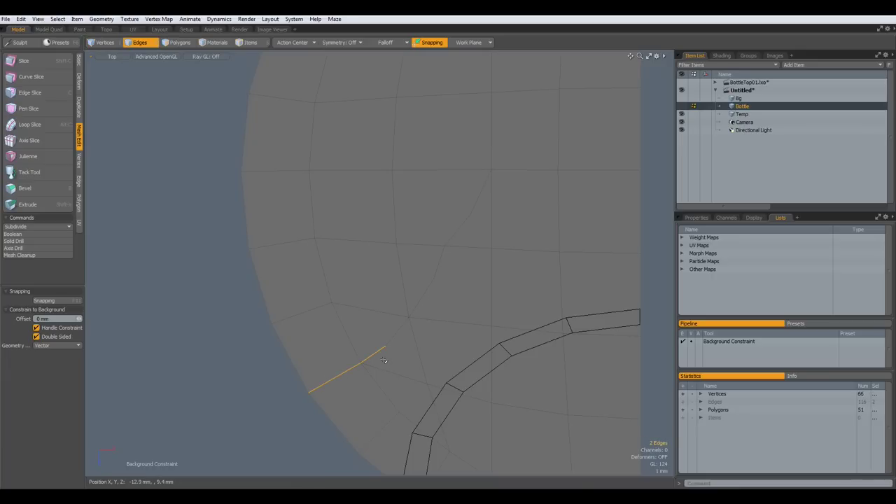
{"action": "key", "text": "Up"}
{"action": "key", "text": "Up"}
{"action": "key", "text": "Up"}
{"action": "key", "text": "Up"}
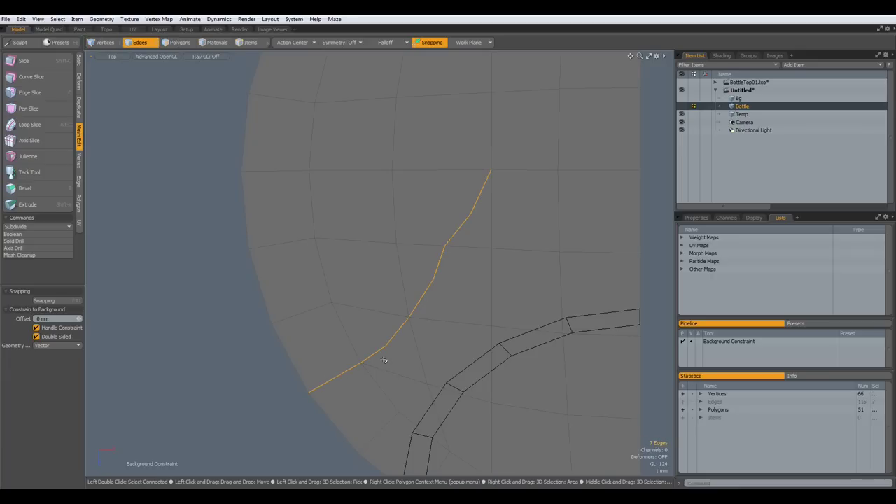
{"action": "key", "text": "Up"}
Step: Move three vertices in the middle of the slice path toward the Temp ring with Element Move to smooth its curve
{"action": "key", "text": "t"}
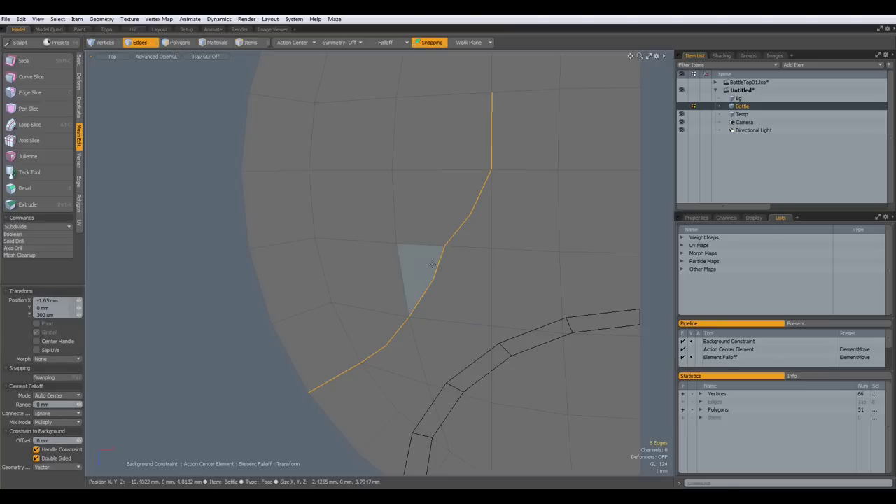
{"action": "left_click_drag", "start_coordinate": [444, 245], "coordinate": [455, 253]}
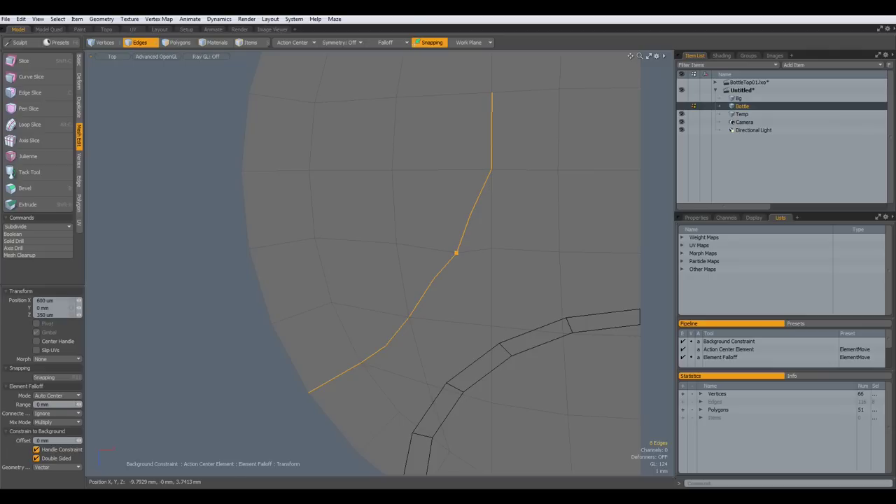
{"action": "left_click_drag", "start_coordinate": [470, 213], "coordinate": [478, 216]}
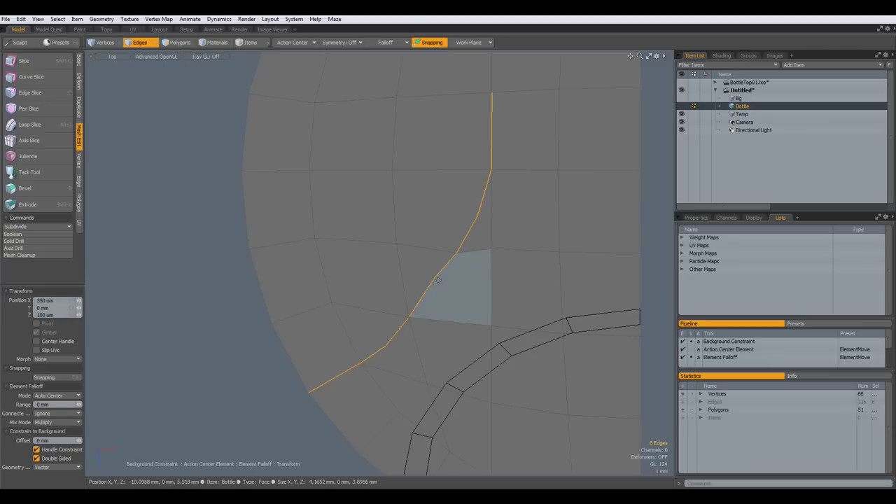
{"action": "left_click_drag", "start_coordinate": [433, 278], "coordinate": [442, 278]}
Step: Select the straight edge line beyond the disc's middle row and flatten it by scaling to 0% on X
{"action": "scroll", "coordinate": [492, 245], "scroll_direction": "down", "scroll_amount": 3}
{"action": "left_click_drag", "start_coordinate": [509, 210], "coordinate": [387, 297], "text": "alt"}
{"action": "key", "text": "space"}
{"action": "right_click_drag", "start_coordinate": [365, 161], "coordinate": [380, 317]}
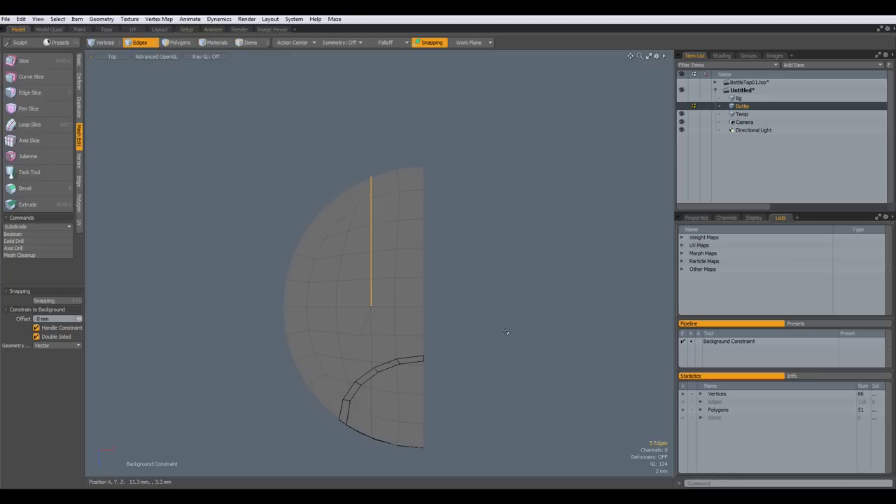
{"action": "key", "text": "r"}
{"action": "left_click_drag", "start_coordinate": [428, 243], "coordinate": [372, 242]}
{"action": "key", "text": "space"}
{"action": "left_click", "coordinate": [512, 294]}
Step: Select the complete edge path from the rim through the curved slice and along the straight line to the opposite rim
{"action": "key", "text": "period"}
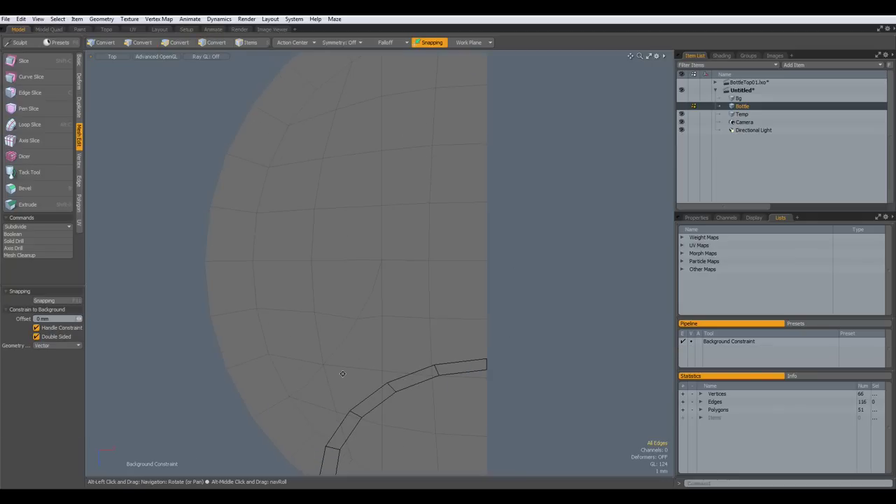
{"action": "scroll", "coordinate": [420, 360], "scroll_direction": "down", "scroll_amount": 3}
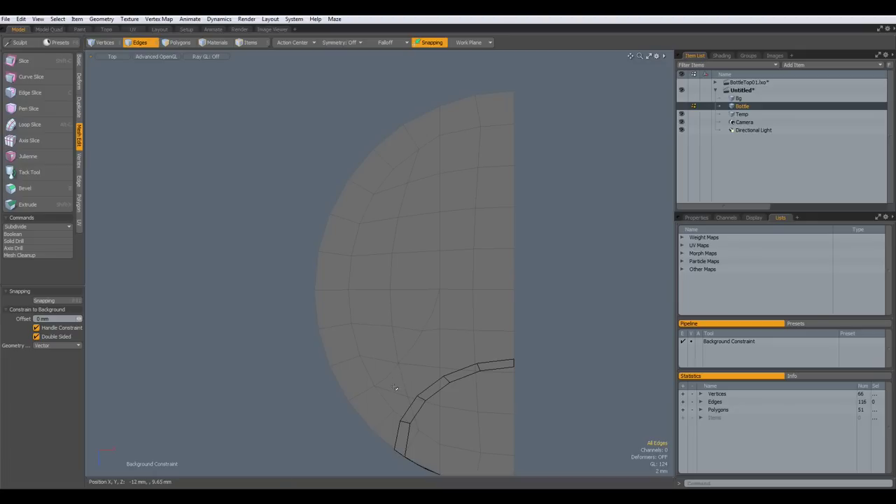
{"action": "left_click", "coordinate": [382, 383]}
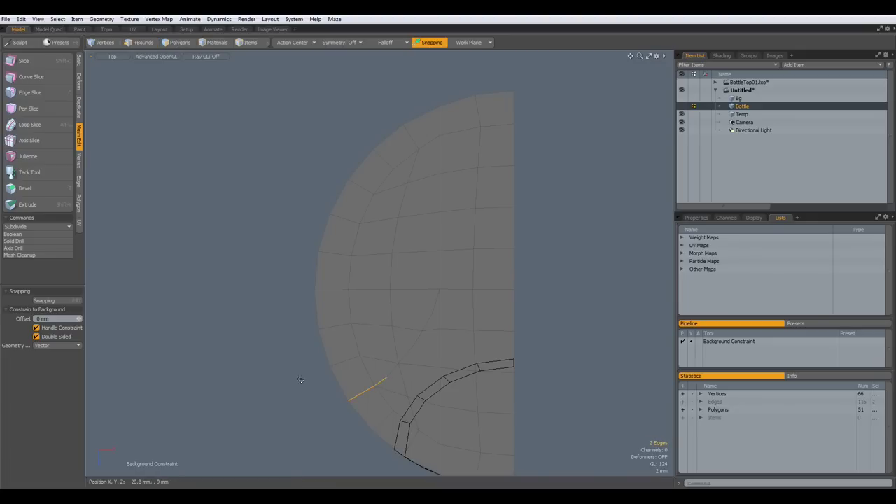
{"action": "key", "text": "Up"}
{"action": "key", "text": "Up"}
{"action": "key", "text": "Up"}
{"action": "key", "text": "Up"}
{"action": "key", "text": "Up"}
{"action": "key", "text": "Up"}
{"action": "key", "text": "Up"}
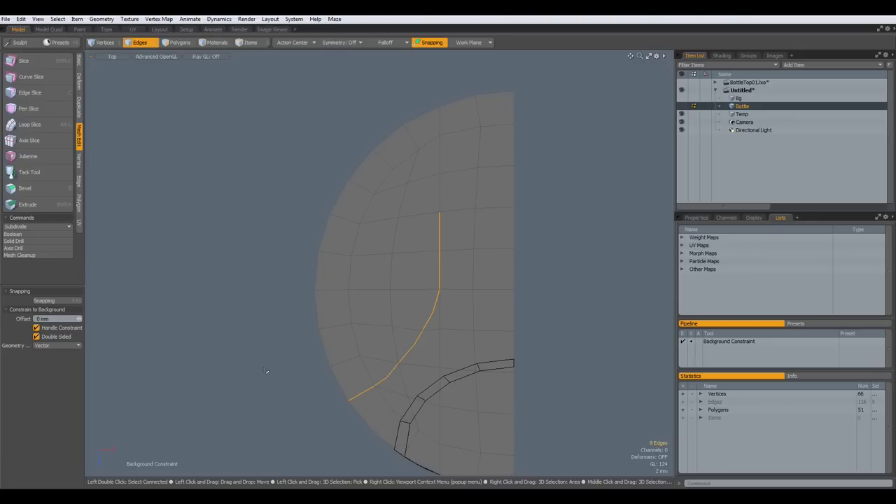
{"action": "key", "text": "Up"}
{"action": "key", "text": "Up"}
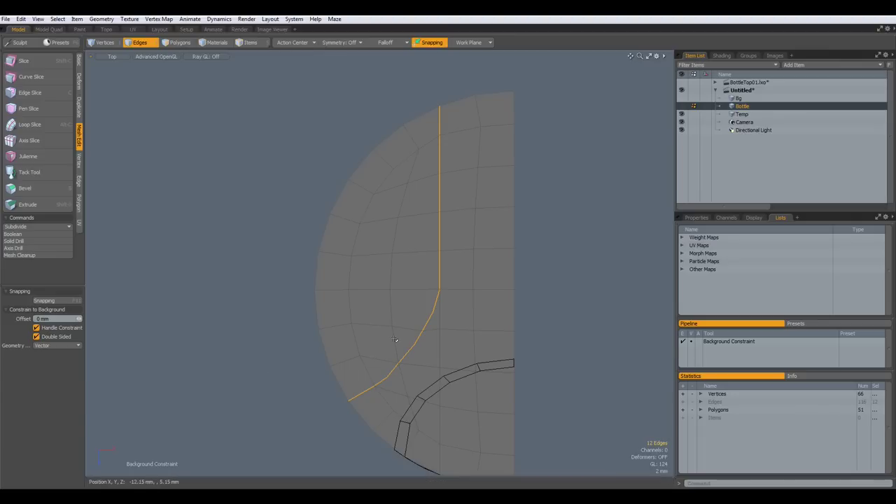
Step: Bevel the selected edge path into a narrow strip with an inset of 290 um and round level 0
{"action": "key", "text": "b"}
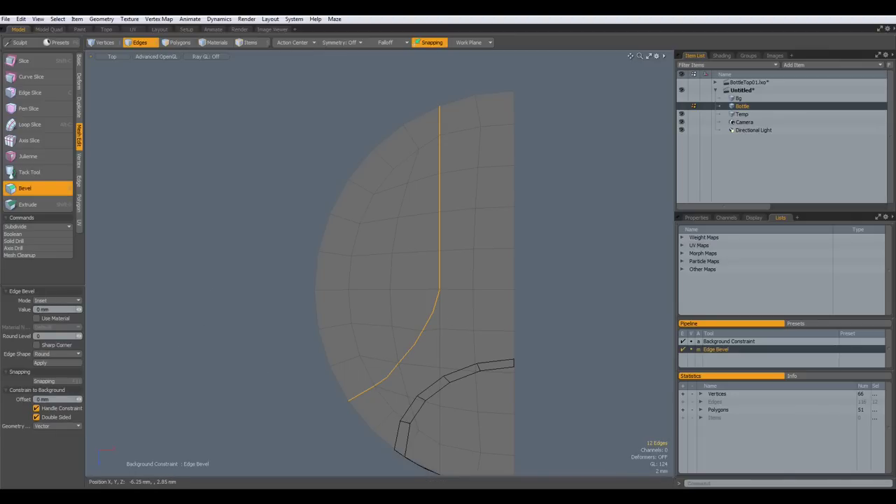
{"action": "left_click_drag", "start_coordinate": [455, 316], "coordinate": [472, 316]}
{"action": "left_click_drag", "start_coordinate": [518, 280], "coordinate": [514, 280]}
{"action": "scroll", "coordinate": [390, 401], "scroll_direction": "up", "scroll_amount": 5}
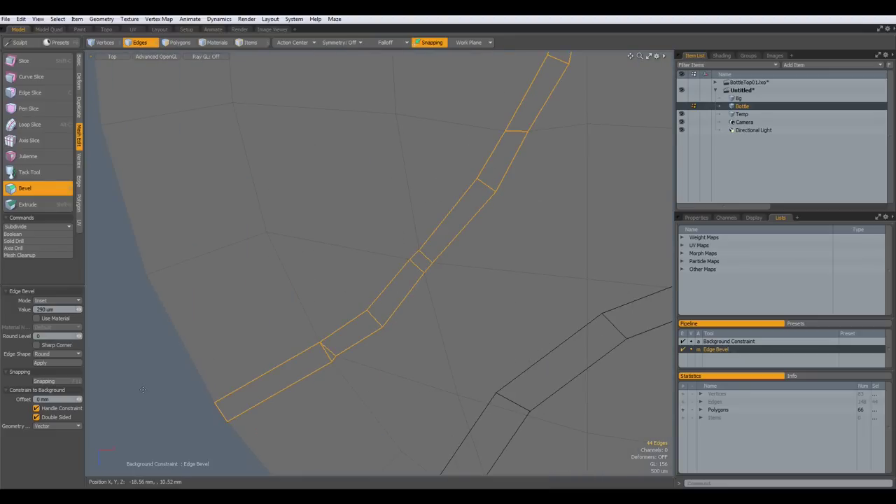
{"action": "key", "text": "space"}
Step: Join the two nearly coincident vertices on the beveled strip's inner side at the first crossing from the rim
{"action": "scroll", "coordinate": [349, 366], "scroll_direction": "up", "scroll_amount": 2}
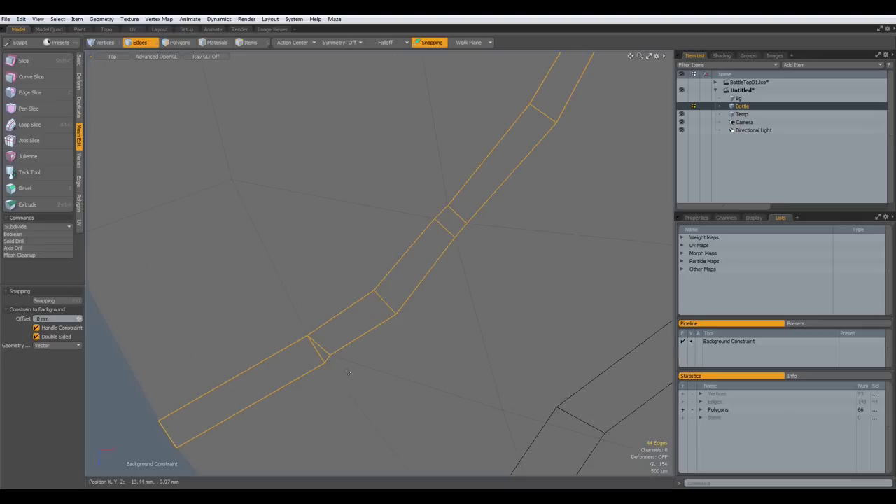
{"action": "key", "text": "1"}
{"action": "left_click", "coordinate": [330, 357]}
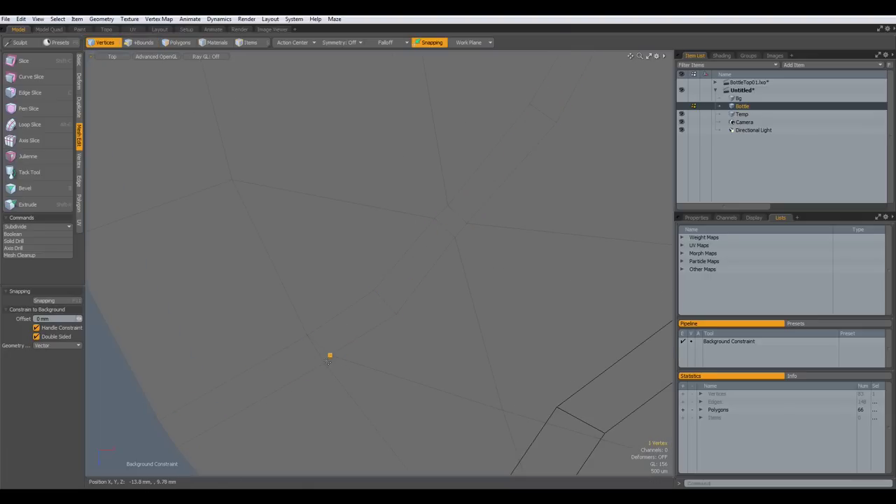
{"action": "left_click", "coordinate": [381, 401]}
Step: Join the two closely spaced cross edges of the beveled strip at its next grid crossing using Join Averaged
{"action": "key", "text": "2"}
{"action": "double_click", "coordinate": [440, 235]}
{"action": "scroll", "coordinate": [441, 236], "scroll_direction": "down", "scroll_amount": 2}
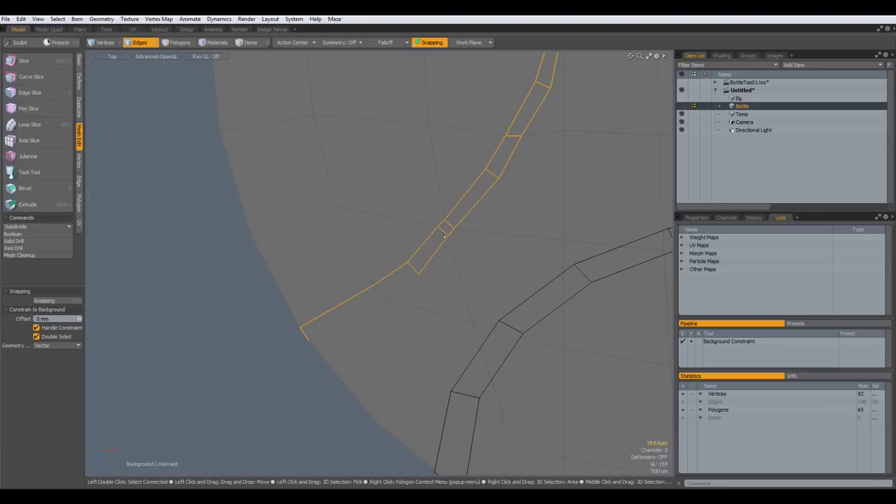
{"action": "scroll", "coordinate": [444, 236], "scroll_direction": "up", "scroll_amount": 2}
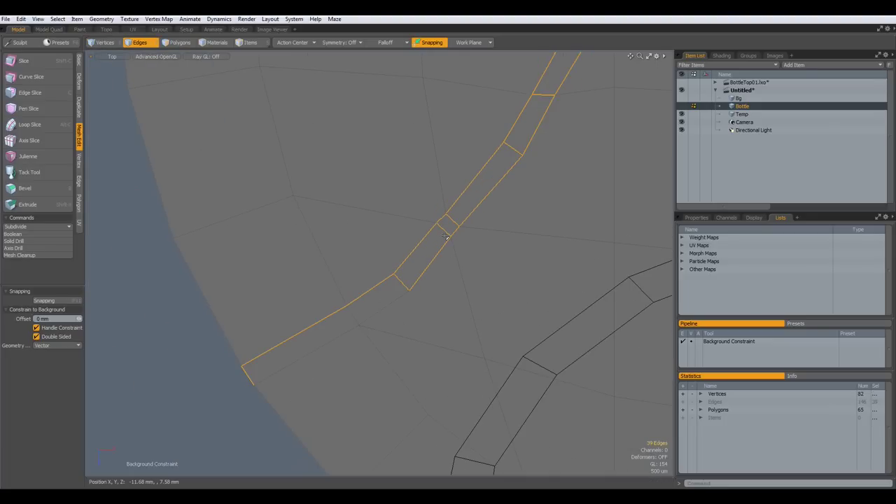
{"action": "left_click", "coordinate": [447, 231]}
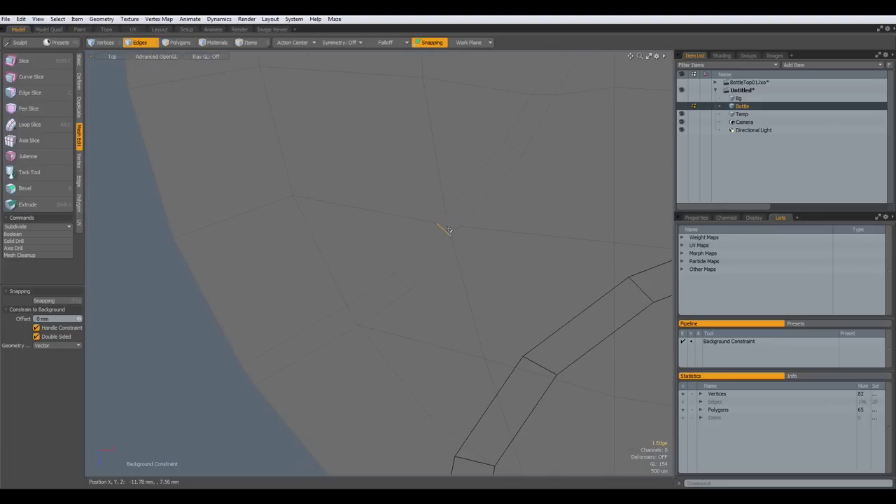
{"action": "left_click", "coordinate": [79, 181]}
{"action": "left_click", "coordinate": [37, 208]}
Step: Join the stray inner-side vertex of the strip to the corner vertex on the disc's middle row, where the curve meets the straight section
{"action": "left_click_drag", "start_coordinate": [490, 280], "coordinate": [423, 479], "text": "alt+shift"}
{"action": "scroll", "coordinate": [476, 247], "scroll_direction": "up", "scroll_amount": 3}
{"action": "key", "text": "1"}
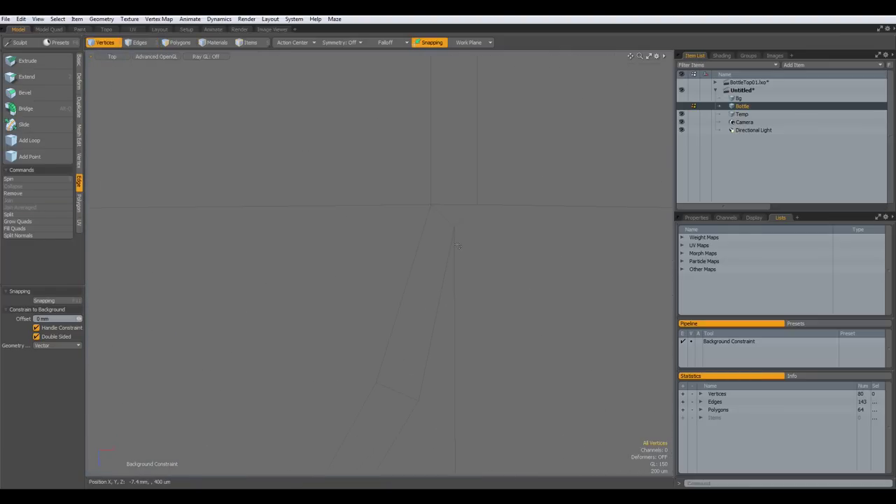
{"action": "left_click", "coordinate": [455, 226]}
{"action": "left_click", "coordinate": [477, 204], "text": "shift"}
{"action": "key", "text": "Home"}
{"action": "scroll", "coordinate": [528, 287], "scroll_direction": "down", "scroll_amount": 6}
{"action": "scroll", "coordinate": [532, 300], "scroll_direction": "down", "scroll_amount": 2}
{"action": "scroll", "coordinate": [532, 300], "scroll_direction": "up", "scroll_amount": 2}
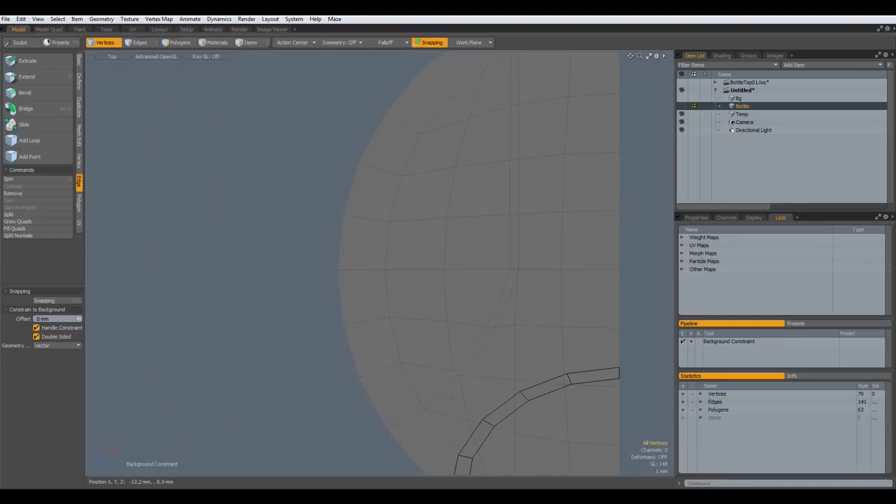
Step: Loop-slice lengthwise along the beveled strip with a count of 2 in Symmetry mode
{"action": "scroll", "coordinate": [457, 404], "scroll_direction": "up", "scroll_amount": 1}
{"action": "scroll", "coordinate": [457, 404], "scroll_direction": "up", "scroll_amount": 2}
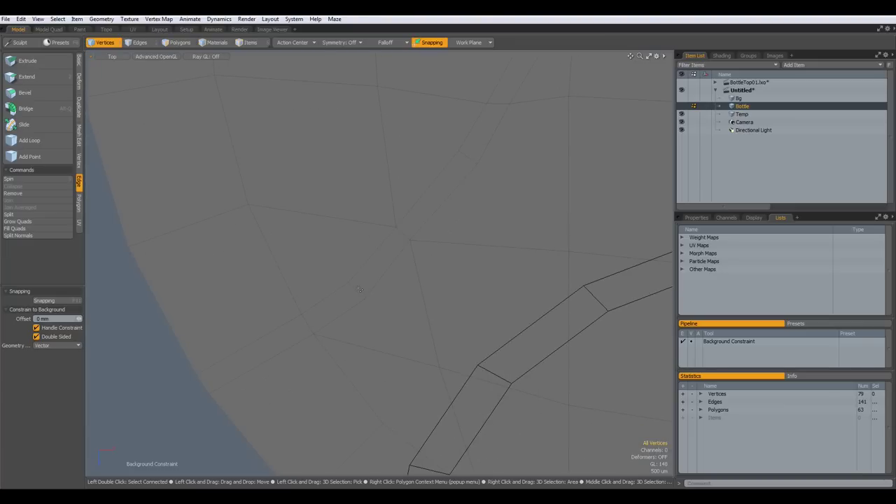
{"action": "key", "text": "2"}
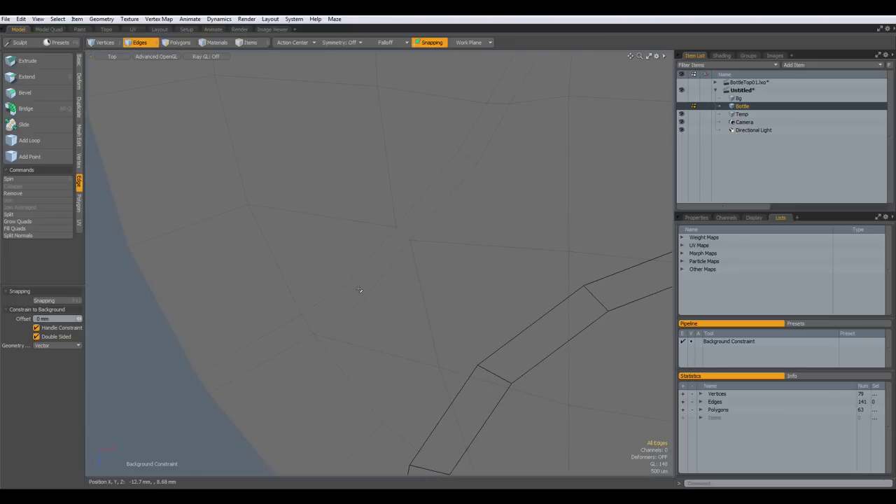
{"action": "left_click", "coordinate": [354, 295]}
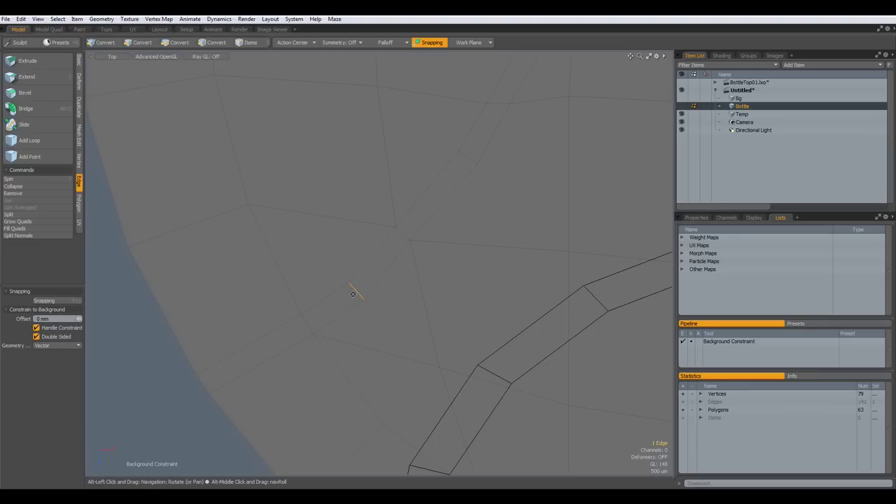
{"action": "key", "text": "alt+c"}
{"action": "left_click", "coordinate": [355, 294]}
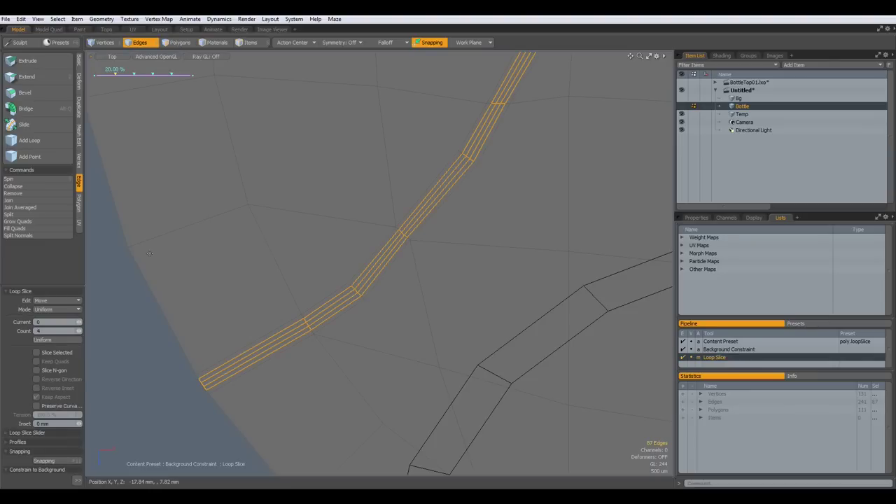
{"action": "left_click", "coordinate": [77, 332]}
{"action": "left_click", "coordinate": [77, 332]}
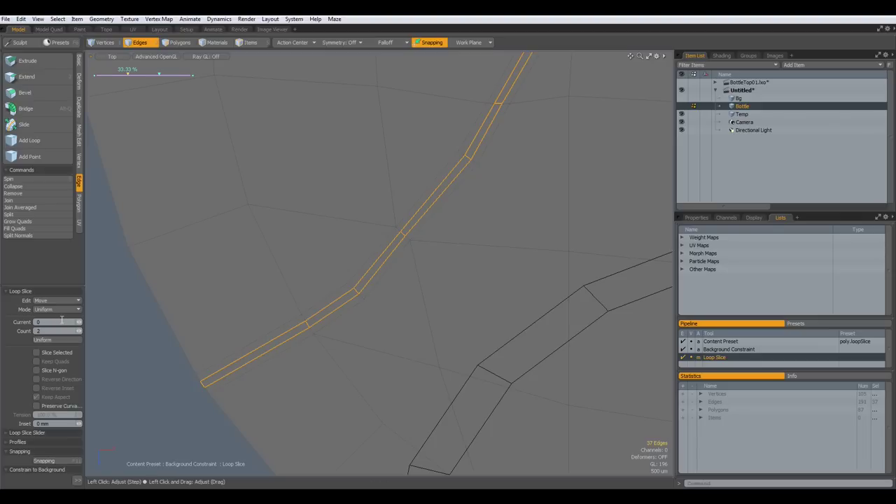
{"action": "left_click", "coordinate": [66, 309]}
{"action": "left_click", "coordinate": [68, 319]}
{"action": "scroll", "coordinate": [322, 272], "scroll_direction": "down", "scroll_amount": 3}
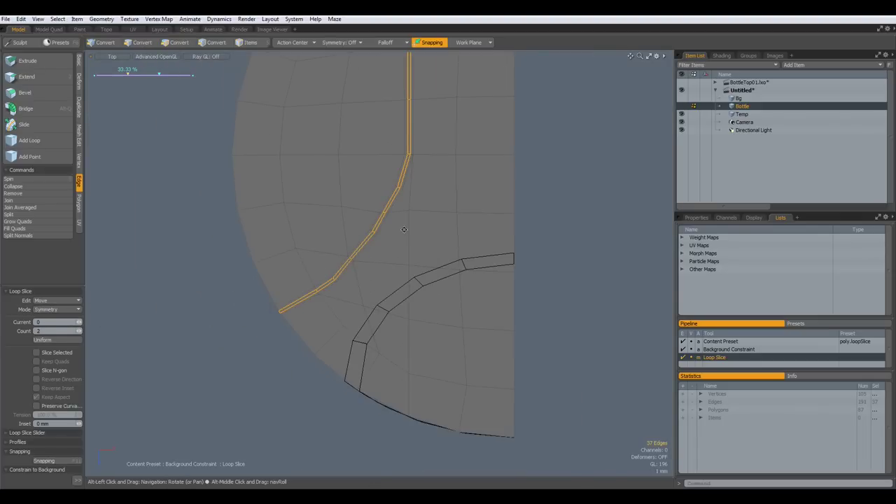
{"action": "left_click_drag", "start_coordinate": [415, 193], "coordinate": [411, 425], "text": "alt+shift"}
{"action": "scroll", "coordinate": [405, 273], "scroll_direction": "up", "scroll_amount": 4}
{"action": "scroll", "coordinate": [413, 304], "scroll_direction": "down", "scroll_amount": 5}
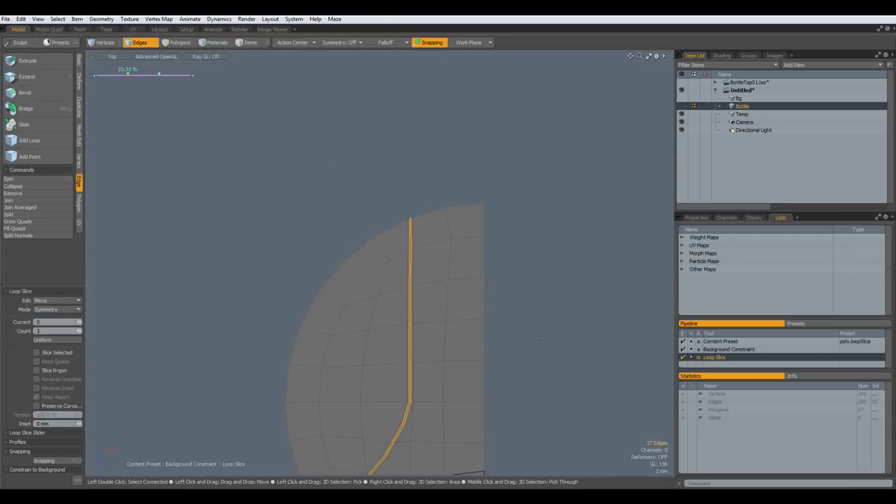
Step: Undo the two-cut loop slice, try Symmetry mode with a count of 4, and drop the tool
{"action": "key", "text": "ctrl+z"}
{"action": "key", "text": "ctrl+z"}
{"action": "key", "text": "ctrl+z"}
{"action": "key", "text": "ctrl+z"}
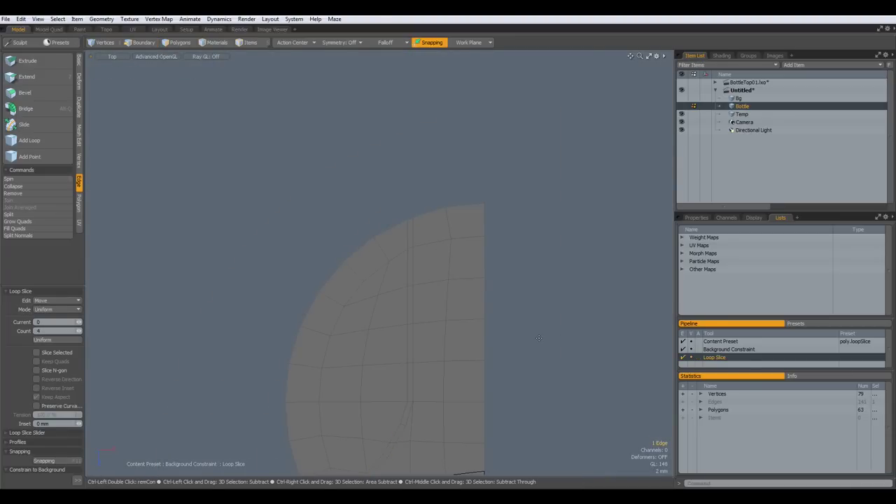
{"action": "left_click", "coordinate": [56, 309]}
{"action": "left_click", "coordinate": [60, 315]}
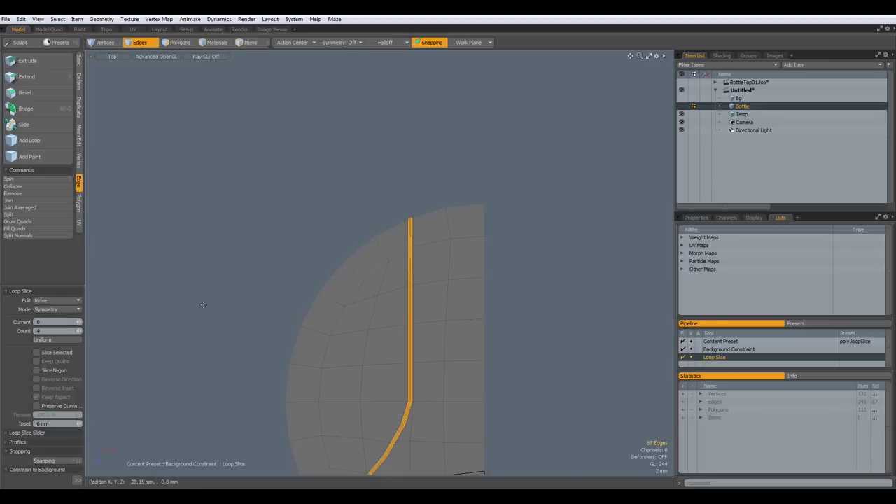
{"action": "key", "text": "space"}
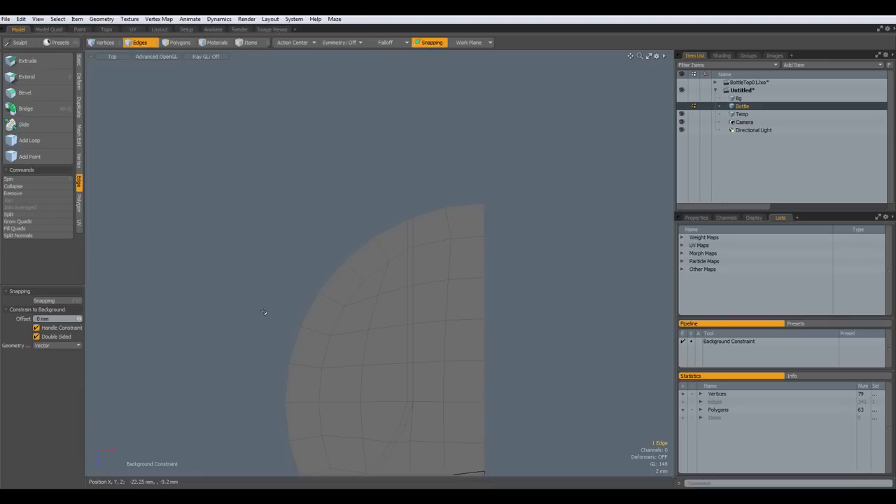
Step: Select the two opposite long edges of one straight strip segment and scale them apart on X to widen it
{"action": "left_click_drag", "start_coordinate": [387, 383], "coordinate": [372, 278], "text": "alt"}
{"action": "left_click", "coordinate": [544, 281]}
{"action": "scroll", "coordinate": [410, 225], "scroll_direction": "up", "scroll_amount": 2}
{"action": "left_click_drag", "start_coordinate": [401, 203], "coordinate": [432, 330], "text": "alt"}
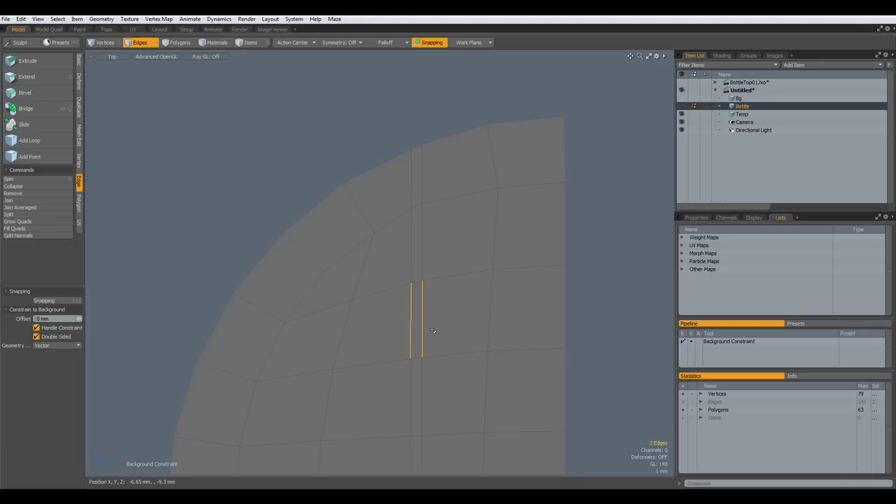
{"action": "key", "text": "r"}
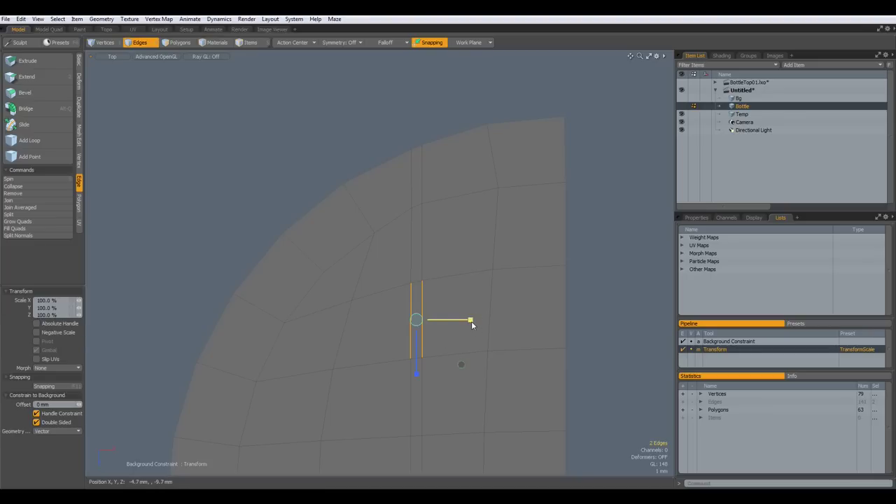
{"action": "left_click_drag", "start_coordinate": [471, 322], "coordinate": [774, 321]}
{"action": "scroll", "coordinate": [229, 282], "scroll_direction": "down", "scroll_amount": 4}
{"action": "scroll", "coordinate": [230, 301], "scroll_direction": "up", "scroll_amount": 2}
{"action": "key", "text": "space"}
Step: Loop-slice the partly widened strip from one of its cross edges with a count of 2 in Symmetry mode
{"action": "left_click", "coordinate": [324, 324]}
{"action": "key", "text": "alt+c"}
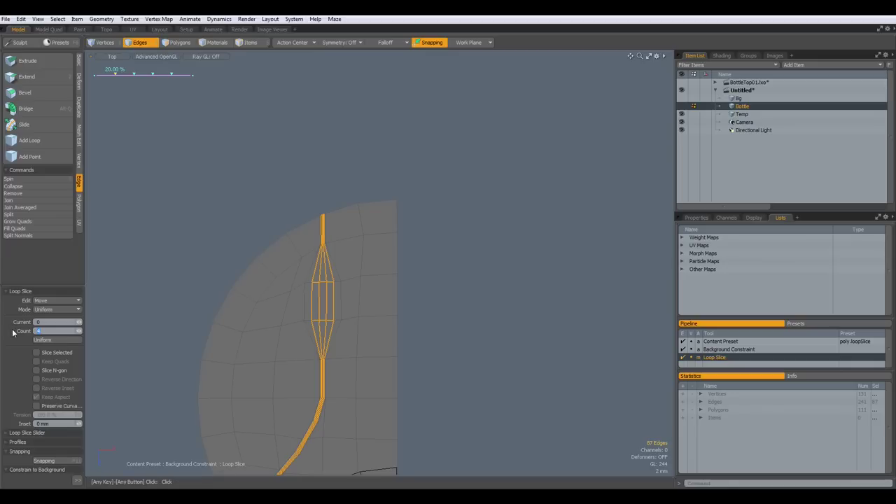
{"action": "type", "text": "2"}
{"action": "key", "text": "Return"}
{"action": "left_click", "coordinate": [57, 309]}
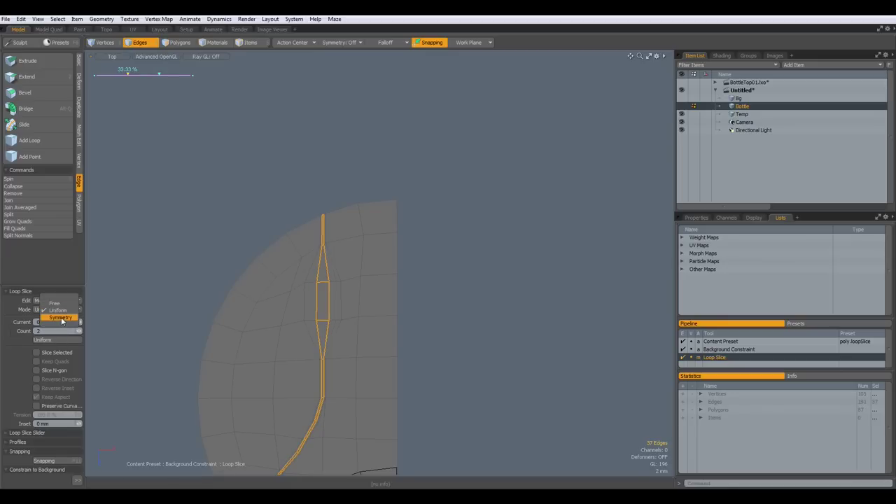
{"action": "left_click", "coordinate": [61, 319]}
{"action": "left_click_drag", "start_coordinate": [441, 333], "coordinate": [403, 177], "text": "alt"}
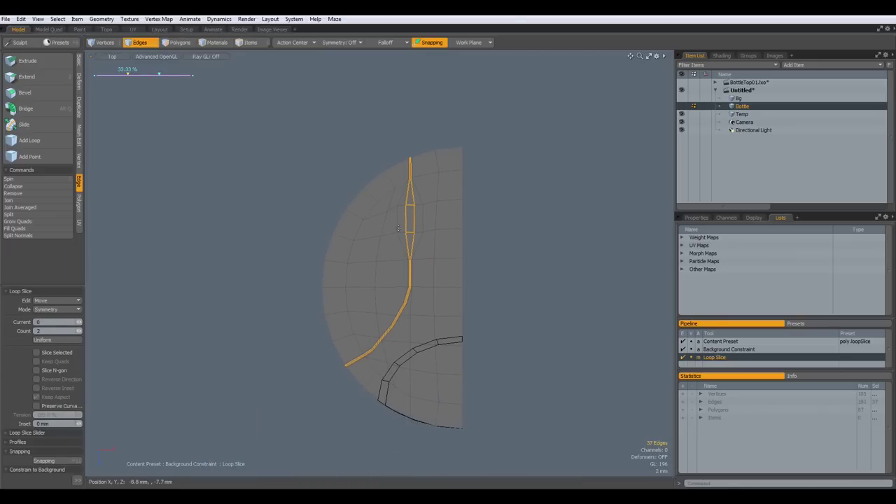
{"action": "scroll", "coordinate": [513, 254], "scroll_direction": "up", "scroll_amount": 3}
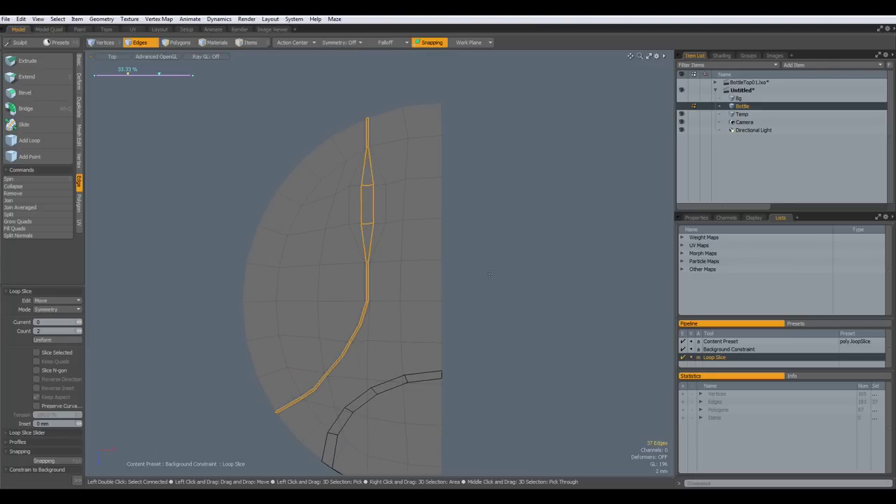
{"action": "key", "text": "ctrl"}
{"action": "key", "text": "space"}
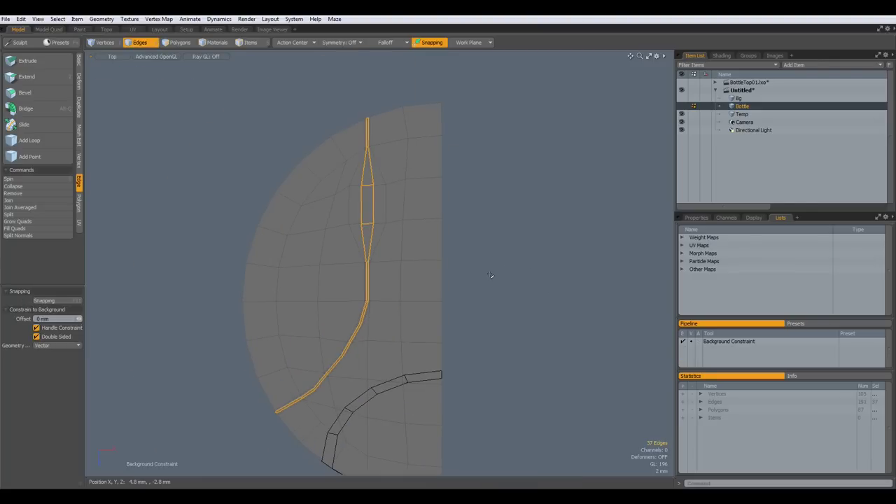
Step: Remove the two sliced edge loops from the strip
{"action": "key", "text": "ctrl+z"}
{"action": "double_click", "coordinate": [362, 216], "text": "shift"}
{"action": "key", "text": "BackSpace"}
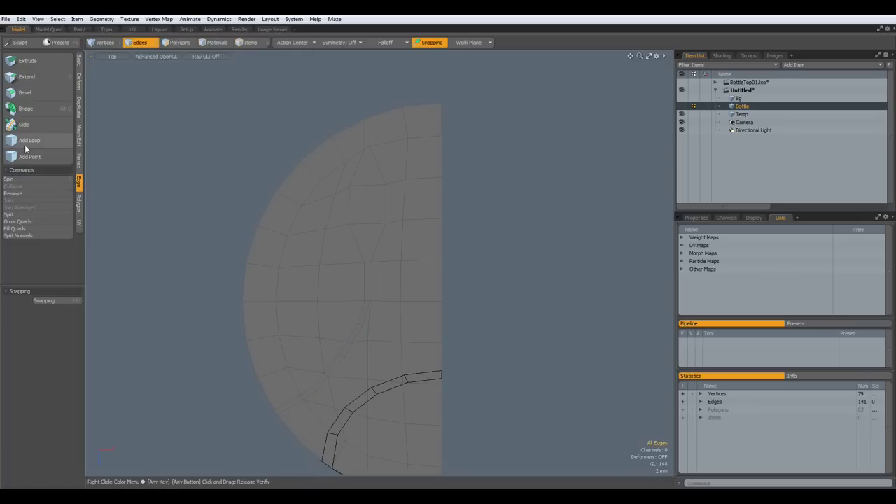
Step: Add a single edge loop along the strip with Add Loop and set its position to 50%
{"action": "left_click", "coordinate": [31, 140]}
{"action": "left_click", "coordinate": [367, 223]}
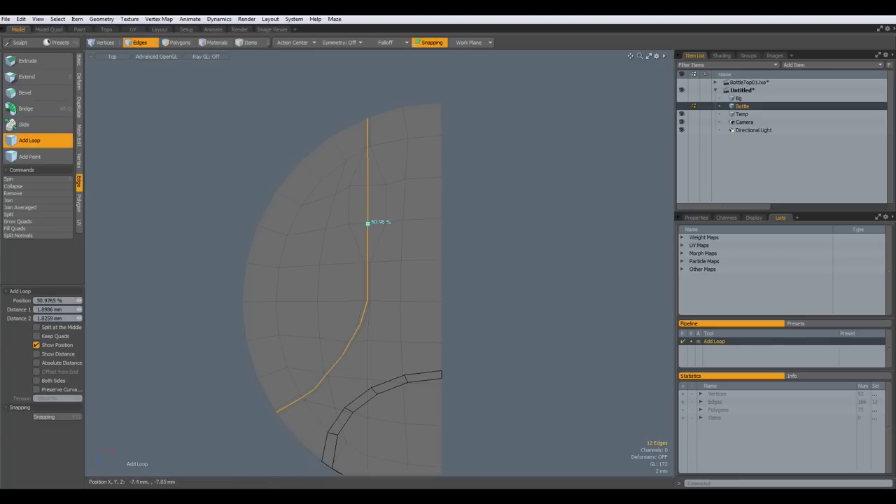
{"action": "left_click", "coordinate": [49, 300]}
{"action": "type", "text": "50"}
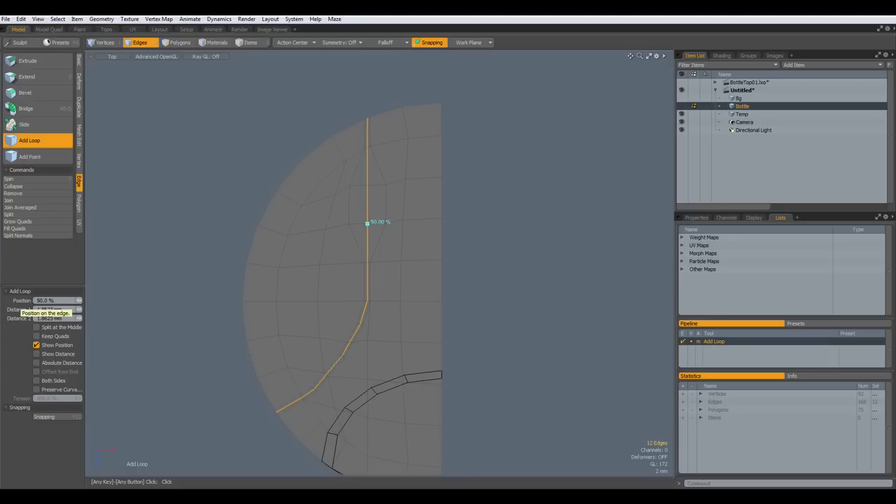
{"action": "key", "text": "Return"}
{"action": "scroll", "coordinate": [196, 318], "scroll_direction": "up", "scroll_amount": 2}
{"action": "key", "text": "space"}
Step: Bevel the new center edge loop with an inset of 0.05 mm and round level 0
{"action": "key", "text": "b"}
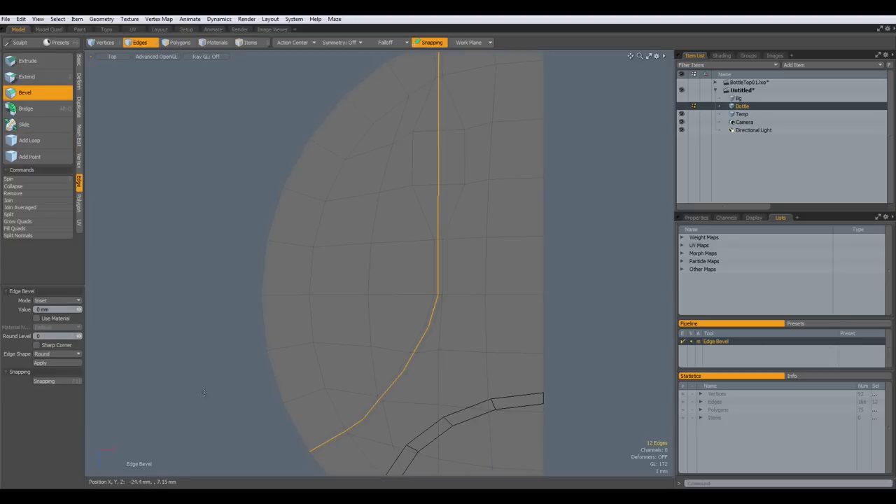
{"action": "left_click_drag", "start_coordinate": [205, 393], "coordinate": [207, 393]}
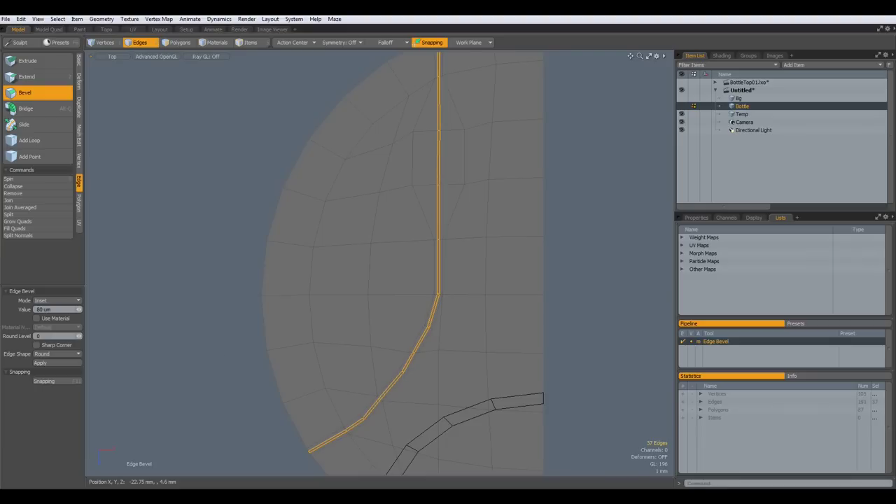
{"action": "left_click", "coordinate": [44, 309]}
{"action": "key", "text": "BackSpace"}
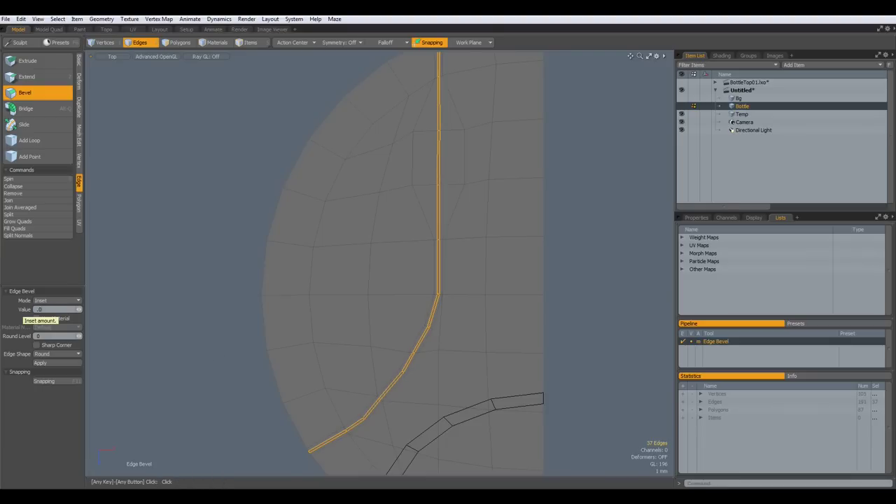
{"action": "type", "text": ".05"}
{"action": "key", "text": "Return"}
{"action": "key", "text": "space"}
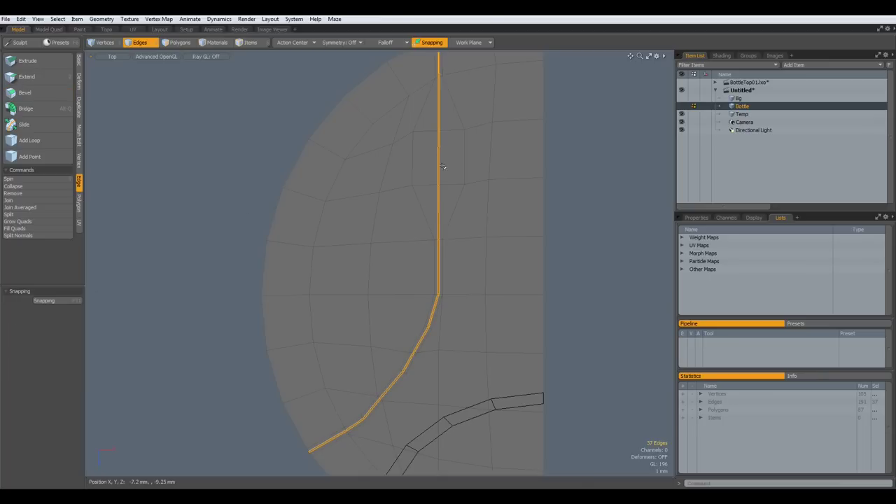
Step: Select the two outer edges of the widened strip segment and scale them to 17% on X
{"action": "scroll", "coordinate": [443, 166], "scroll_direction": "down", "scroll_amount": 3}
{"action": "scroll", "coordinate": [442, 166], "scroll_direction": "up", "scroll_amount": 3}
{"action": "left_click_drag", "start_coordinate": [455, 180], "coordinate": [444, 276], "text": "alt"}
{"action": "scroll", "coordinate": [418, 267], "scroll_direction": "down", "scroll_amount": 3}
{"action": "scroll", "coordinate": [418, 267], "scroll_direction": "up", "scroll_amount": 3}
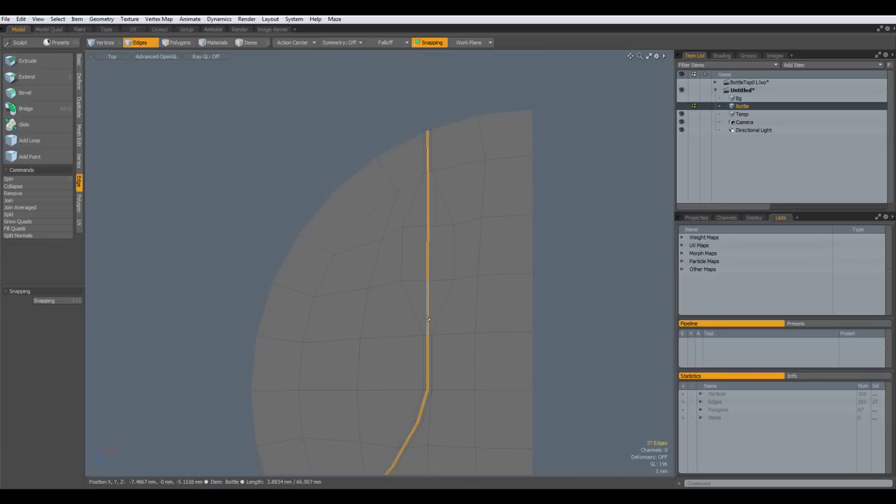
{"action": "left_click", "coordinate": [402, 260]}
{"action": "left_click", "coordinate": [454, 260], "text": "shift"}
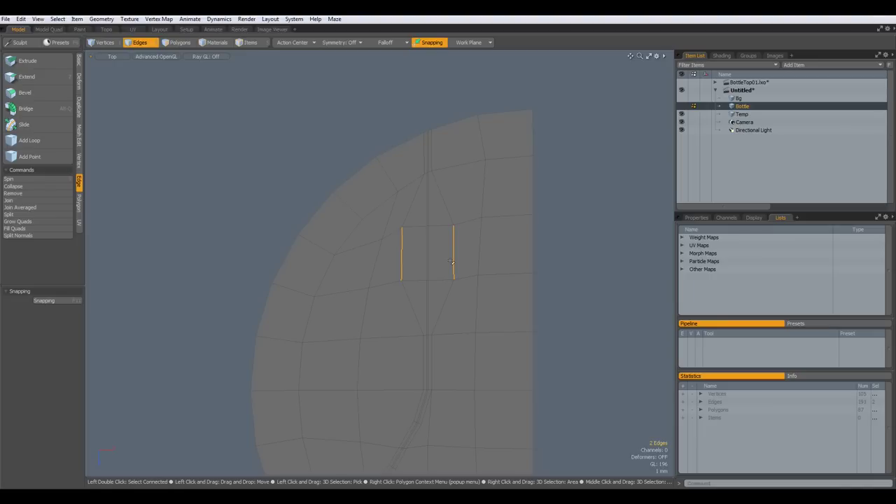
{"action": "key", "text": "r"}
{"action": "left_click_drag", "start_coordinate": [481, 255], "coordinate": [434, 253]}
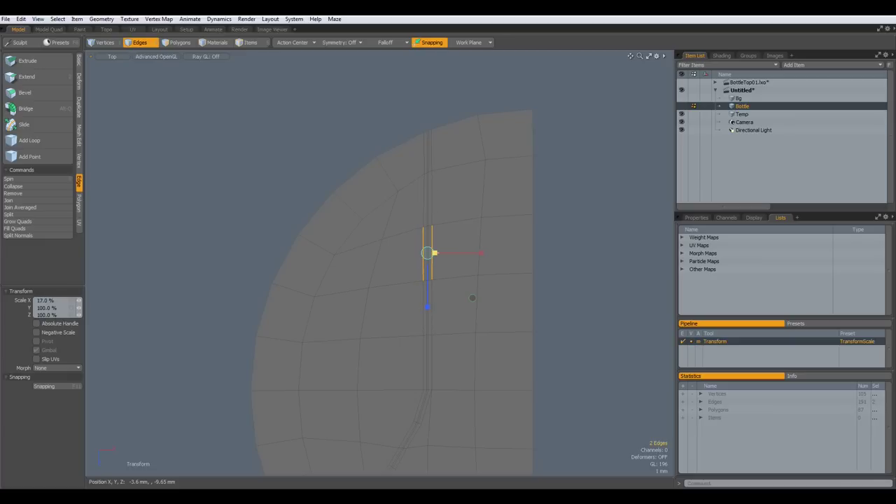
{"action": "key", "text": "space"}
{"action": "left_click", "coordinate": [594, 253]}
Step: Select the full loop of narrow center polygons along the seam and cut them out of the disc
{"action": "scroll", "coordinate": [592, 250], "scroll_direction": "down", "scroll_amount": 3}
{"action": "left_click_drag", "start_coordinate": [518, 289], "coordinate": [393, 262], "text": "alt"}
{"action": "key", "text": "2"}
{"action": "scroll", "coordinate": [312, 352], "scroll_direction": "up", "scroll_amount": 5}
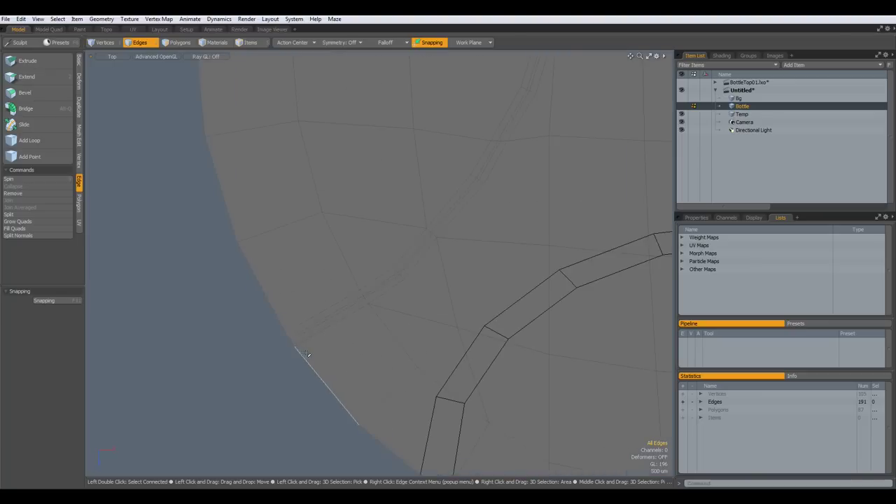
{"action": "key", "text": "3"}
{"action": "double_click", "coordinate": [329, 320]}
{"action": "left_click", "coordinate": [360, 304]}
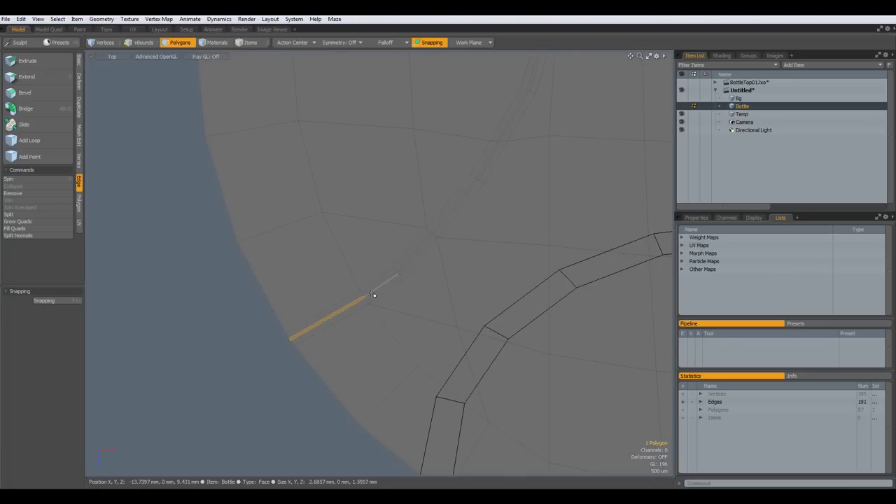
{"action": "left_click", "coordinate": [373, 294], "text": "shift"}
{"action": "key", "text": "l"}
{"action": "key", "text": "ctrl+x"}
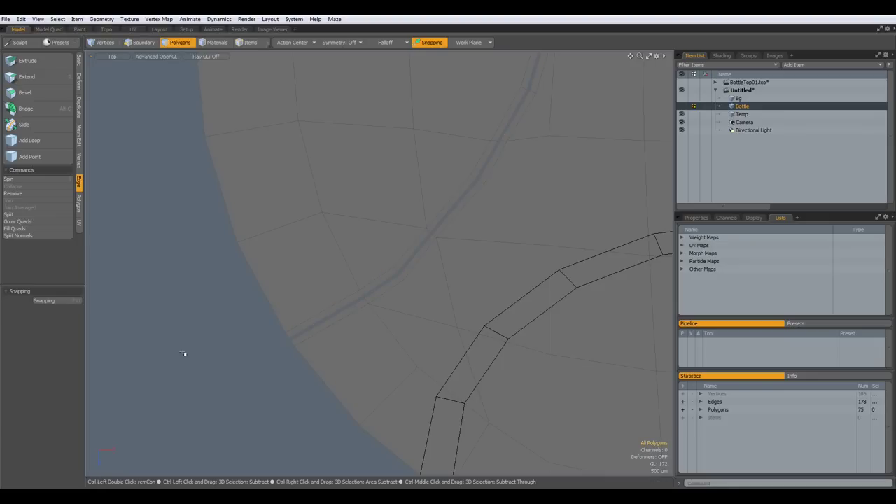
Step: Copy the connected disc polygons between the seam gap and the centerline into a new mesh item
{"action": "double_click", "coordinate": [478, 300]}
{"action": "scroll", "coordinate": [474, 289], "scroll_direction": "down", "scroll_amount": 6}
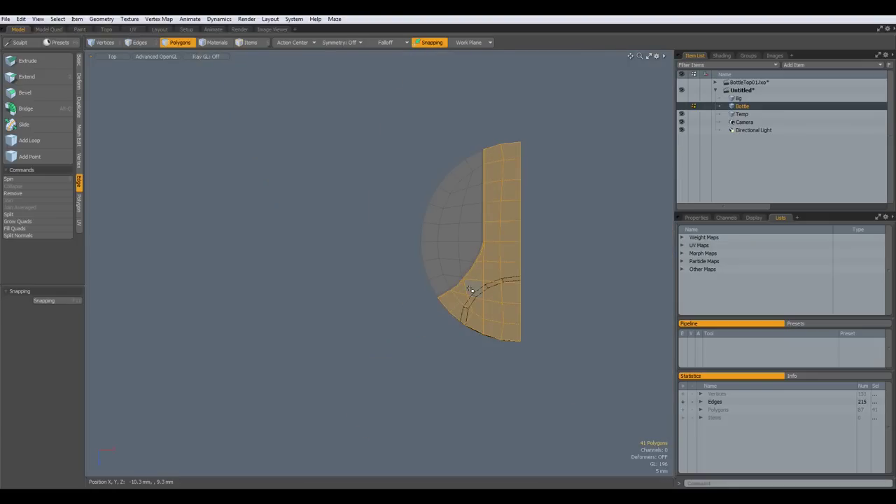
{"action": "key", "text": "n"}
{"action": "key", "text": "ctrl+v"}
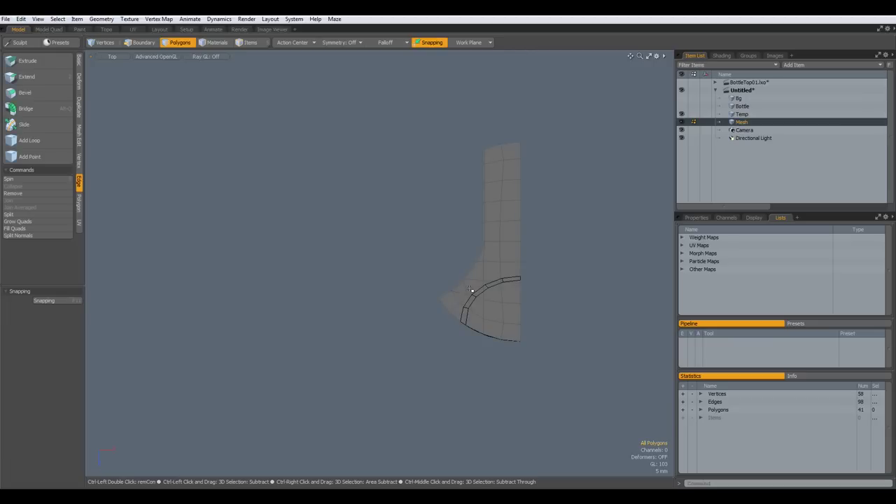
Step: Rename the new mesh item as Lid and place it above Bottle in the item order
{"action": "double_click", "coordinate": [741, 122]}
{"action": "type", "text": "Lid"}
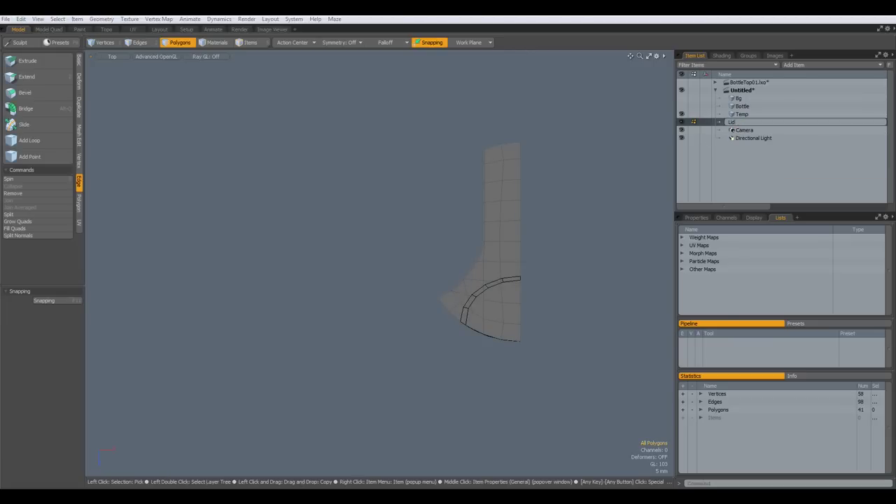
{"action": "key", "text": "Return"}
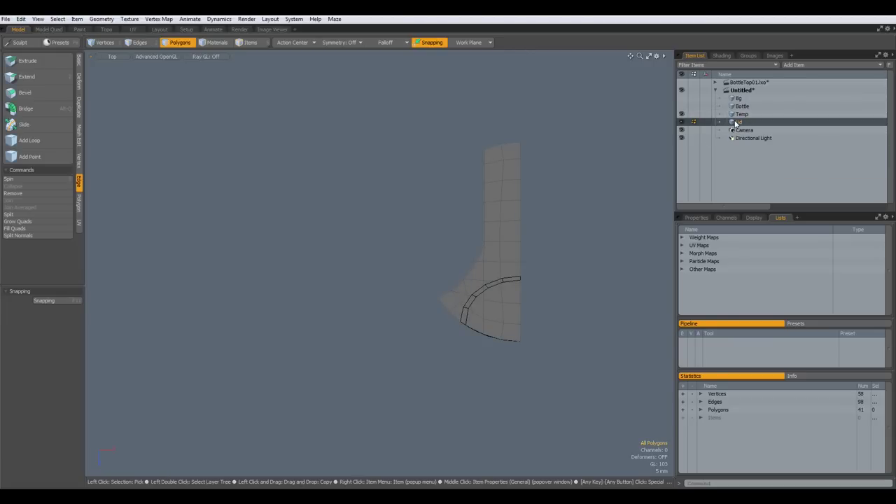
{"action": "left_click_drag", "start_coordinate": [736, 123], "coordinate": [741, 102]}
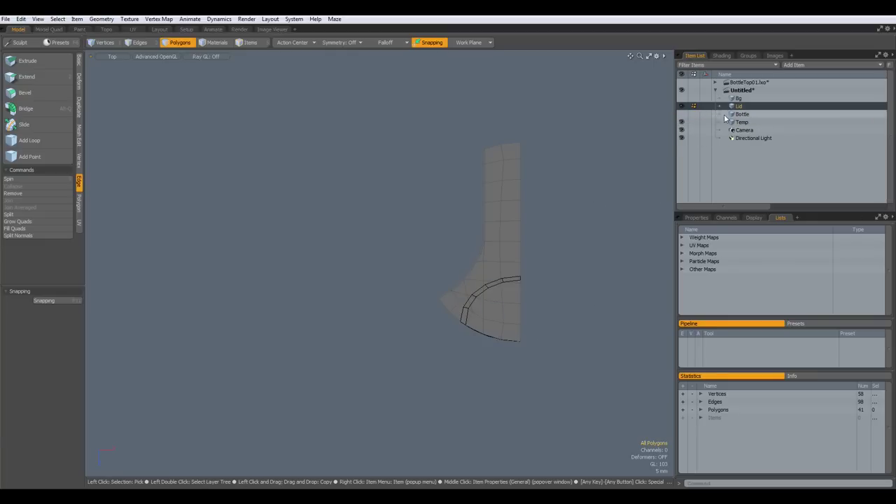
Step: Make the Bottle mesh active and check how far its outer rim polygons select as a loop
{"action": "left_click", "coordinate": [731, 115]}
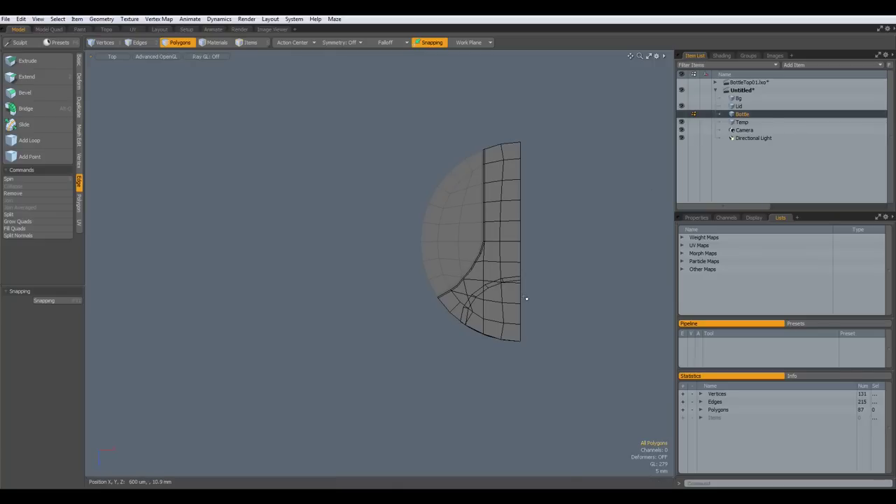
{"action": "scroll", "coordinate": [527, 299], "scroll_direction": "up", "scroll_amount": 3}
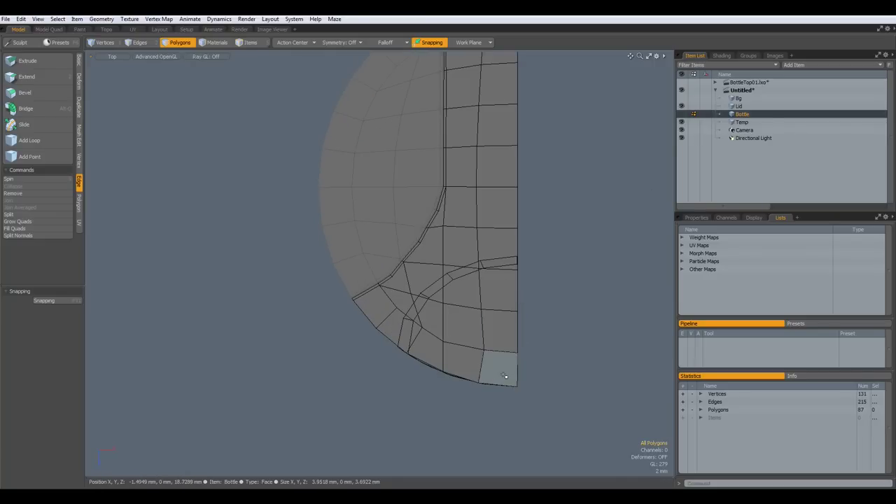
{"action": "left_click_drag", "start_coordinate": [500, 370], "coordinate": [481, 372]}
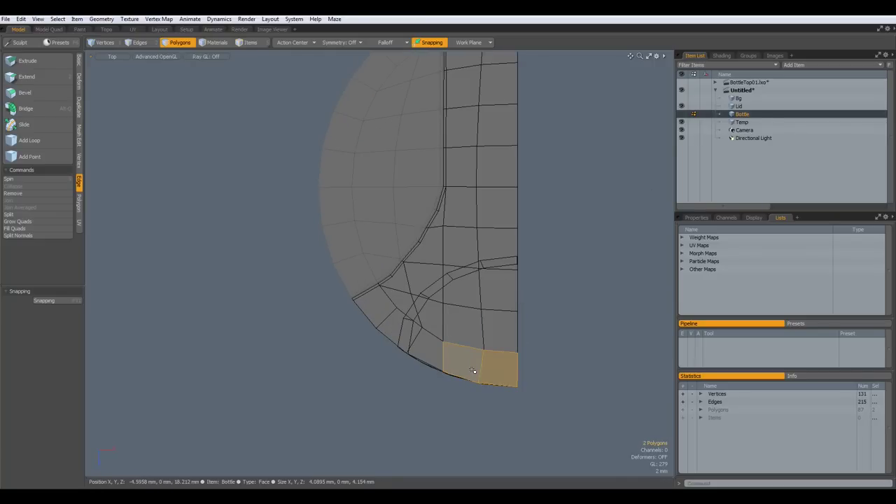
{"action": "key", "text": "l"}
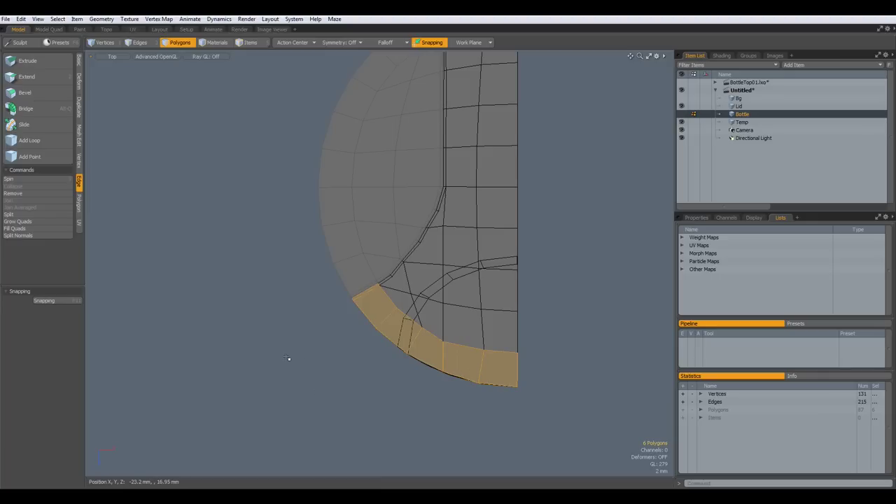
{"action": "left_click", "coordinate": [233, 334]}
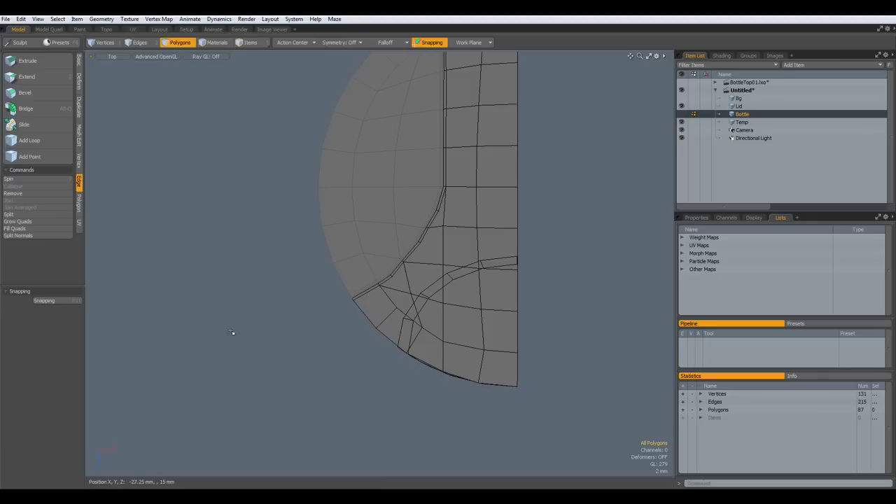
Step: Merge the Bottle mesh's coincident vertices using the Automatic range
{"action": "left_click", "coordinate": [79, 163]}
{"action": "left_click", "coordinate": [30, 218]}
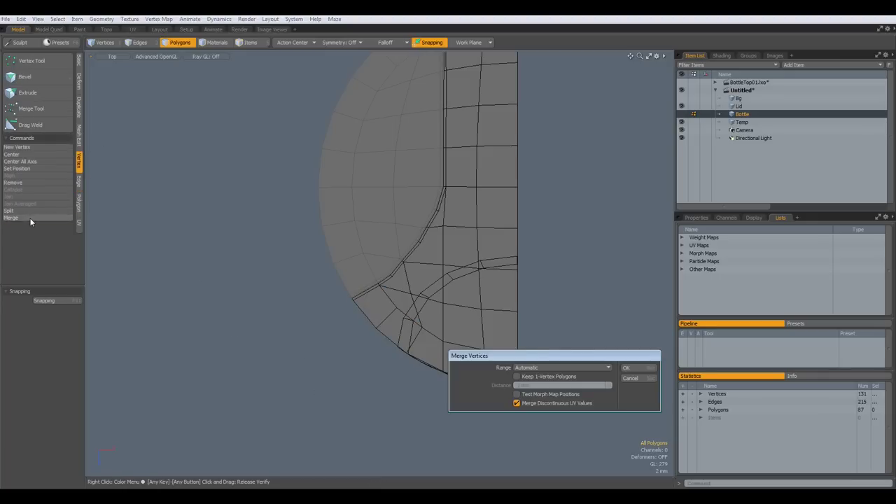
{"action": "key", "text": "Return"}
{"action": "key", "text": "Return"}
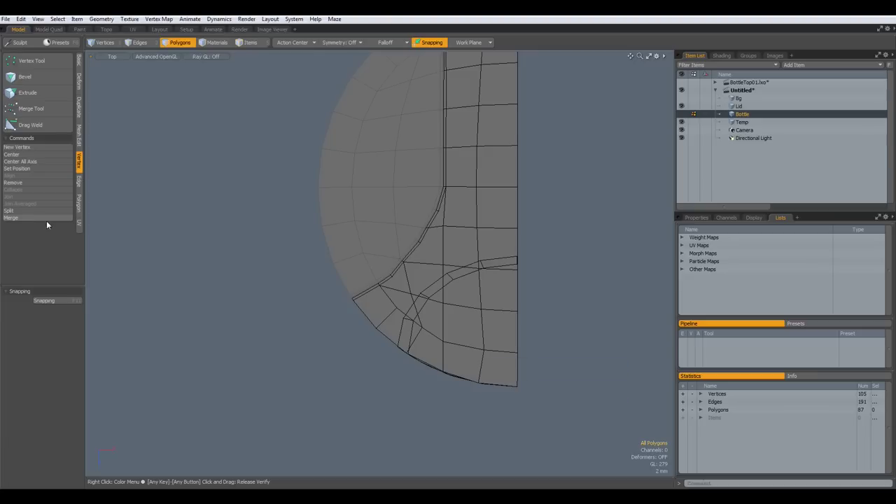
Step: Select the full loop of outer rim polygons on the Bottle disc and copy it into a new mesh item
{"action": "left_click_drag", "start_coordinate": [499, 369], "coordinate": [468, 364]}
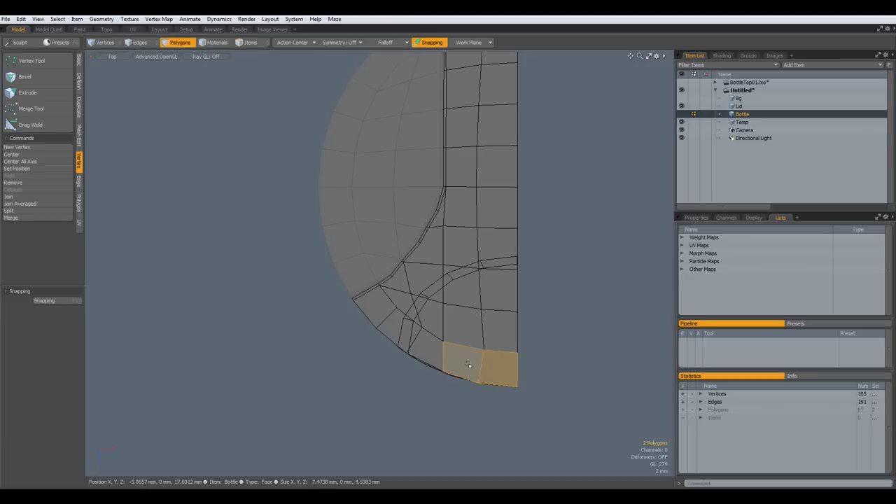
{"action": "key", "text": "l"}
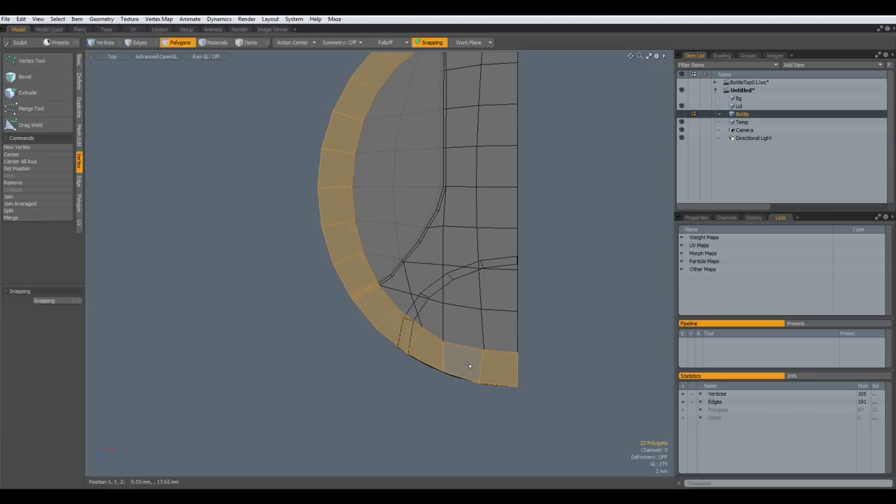
{"action": "key", "text": "n"}
{"action": "key", "text": "ctrl+v"}
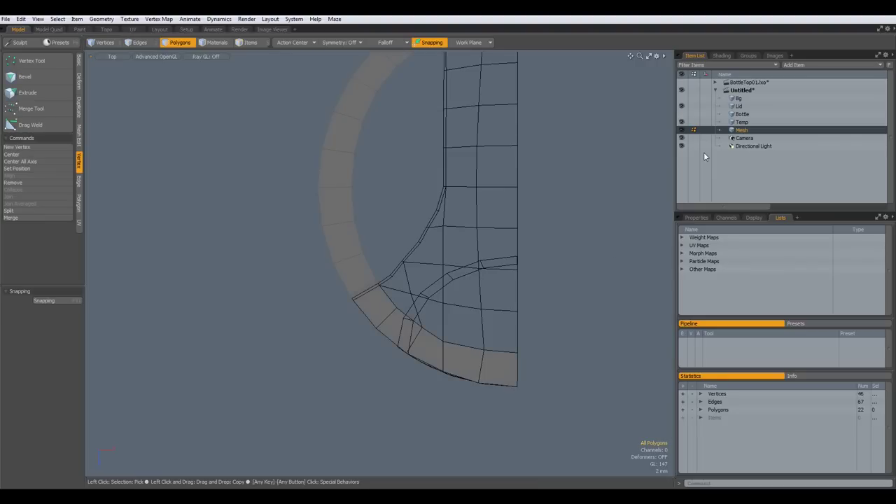
Step: Rename the rim mesh item as Bg2 and place it between Bg and Lid in the item order
{"action": "double_click", "coordinate": [743, 130]}
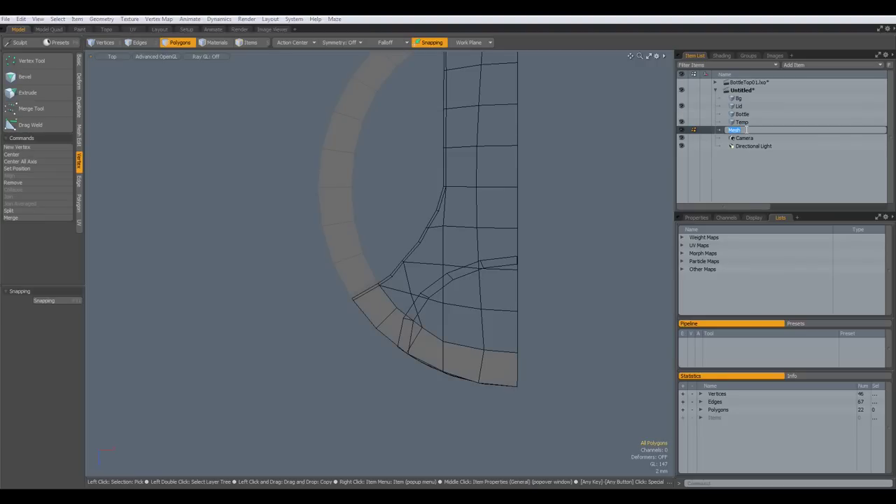
{"action": "type", "text": "Bg2"}
{"action": "key", "text": "Return"}
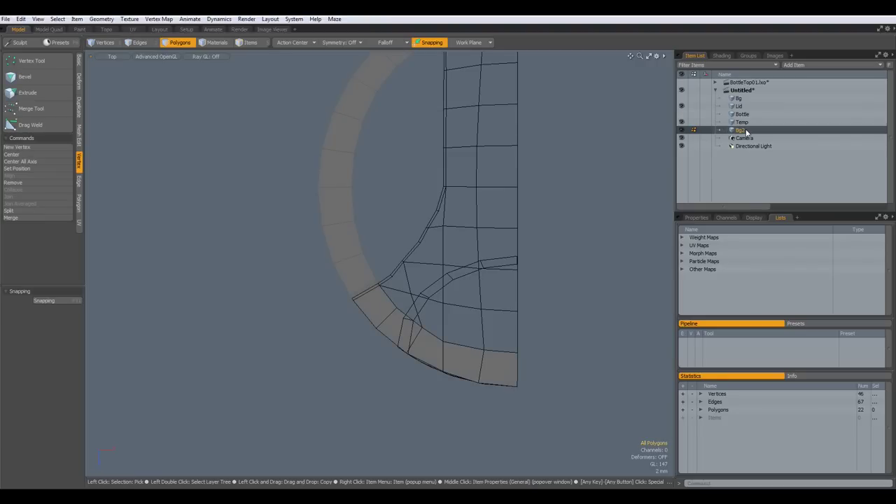
{"action": "left_click_drag", "start_coordinate": [747, 133], "coordinate": [748, 106]}
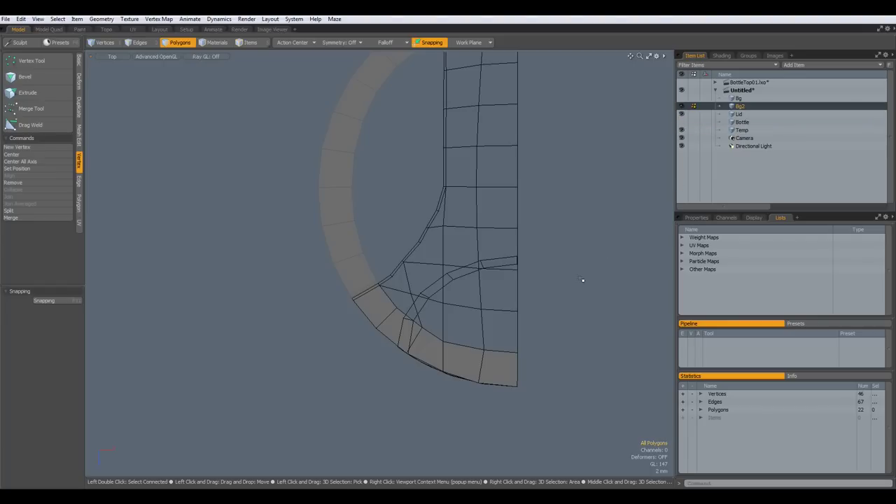
Step: Make the Bottle mesh active and hide the Lid and Bg2 items
{"action": "left_click", "coordinate": [731, 124]}
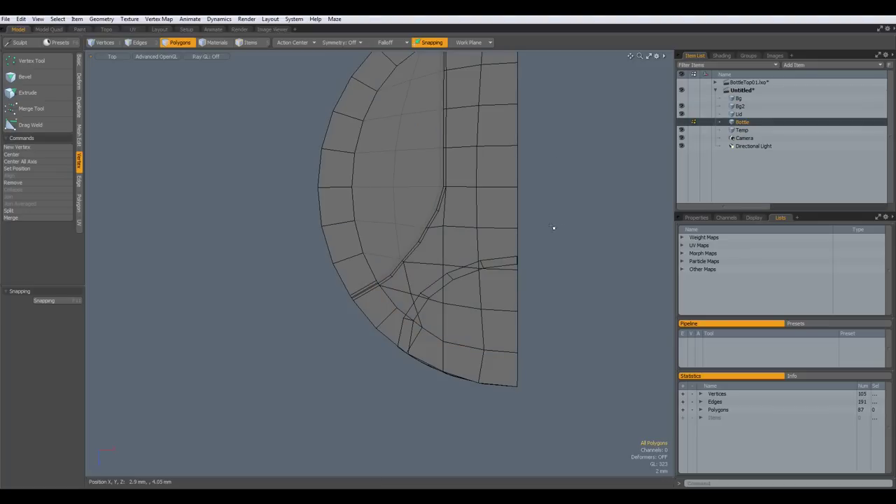
{"action": "left_click", "coordinate": [681, 114]}
{"action": "left_click", "coordinate": [681, 106]}
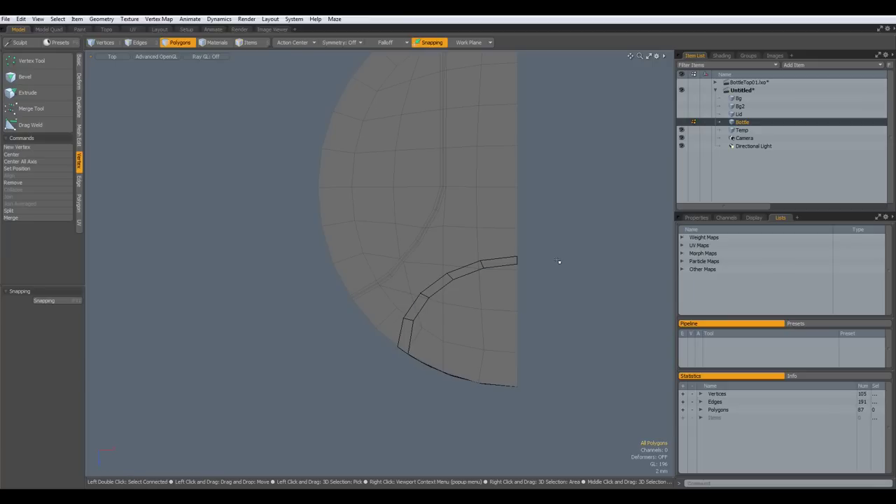
Step: Cut all polygons of the curved strip from the Temp mesh and paste them into the Bottle mesh
{"action": "left_click", "coordinate": [741, 130]}
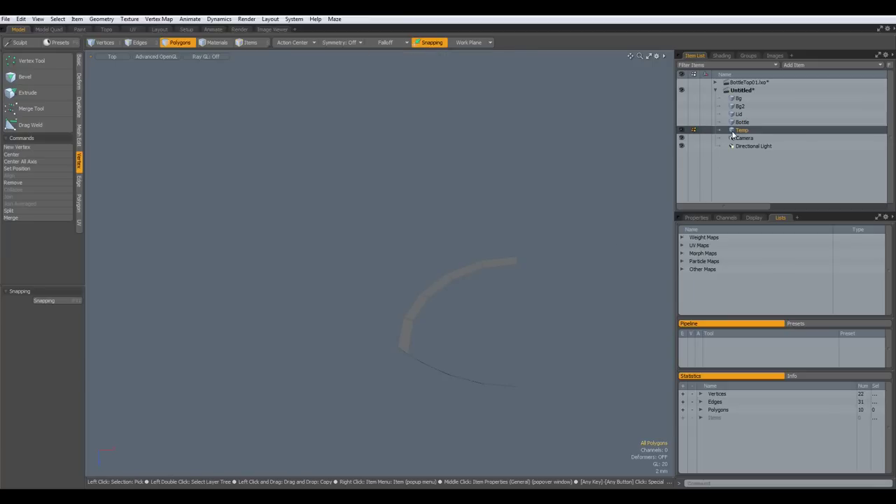
{"action": "double_click", "coordinate": [452, 284]}
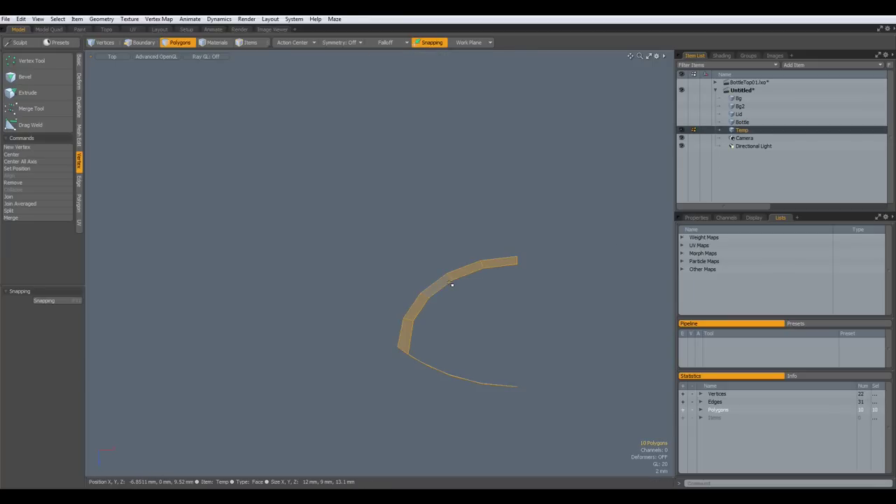
{"action": "key", "text": "Delete"}
{"action": "left_click", "coordinate": [731, 123]}
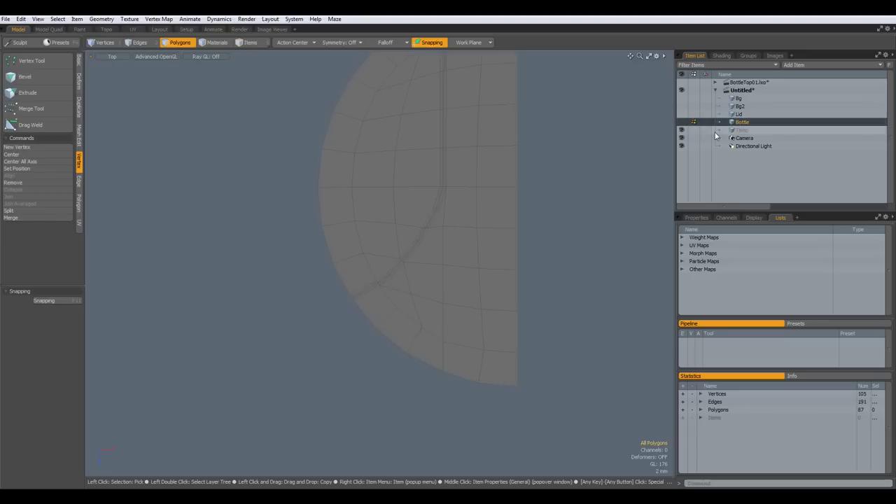
{"action": "key", "text": "ctrl+v"}
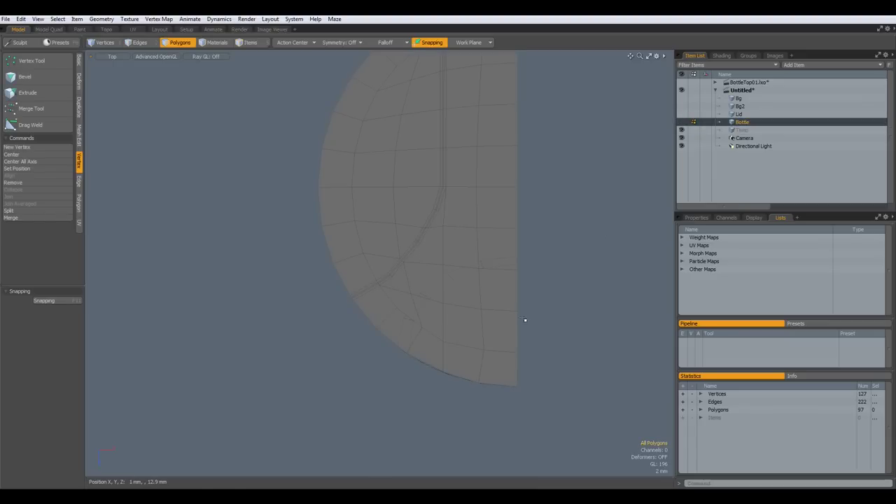
Step: Delete the Bottle disc polygons enclosed by the curved strip, plus those overlapping and bordering it toward the seam
{"action": "scroll", "coordinate": [437, 353], "scroll_direction": "up", "scroll_amount": 2}
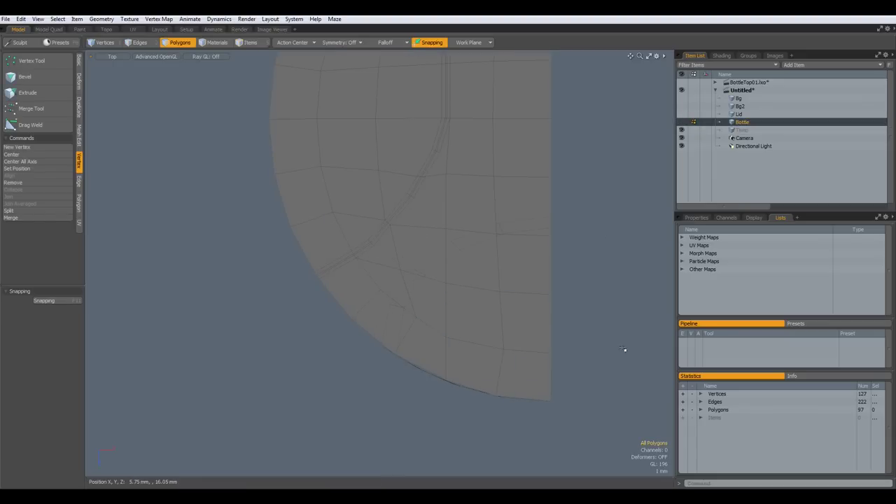
{"action": "left_click", "coordinate": [540, 358]}
{"action": "mouse_move", "coordinate": [540, 357]}
{"action": "left_mouse_down"}
{"action": "mouse_move", "coordinate": [522, 280]}
{"action": "mouse_move", "coordinate": [464, 306]}
{"action": "mouse_move", "coordinate": [432, 342]}
{"action": "mouse_move", "coordinate": [414, 320]}
{"action": "mouse_move", "coordinate": [462, 356]}
{"action": "left_mouse_up"}
{"action": "left_click", "coordinate": [474, 373], "text": "ctrl"}
{"action": "key", "text": "Delete"}
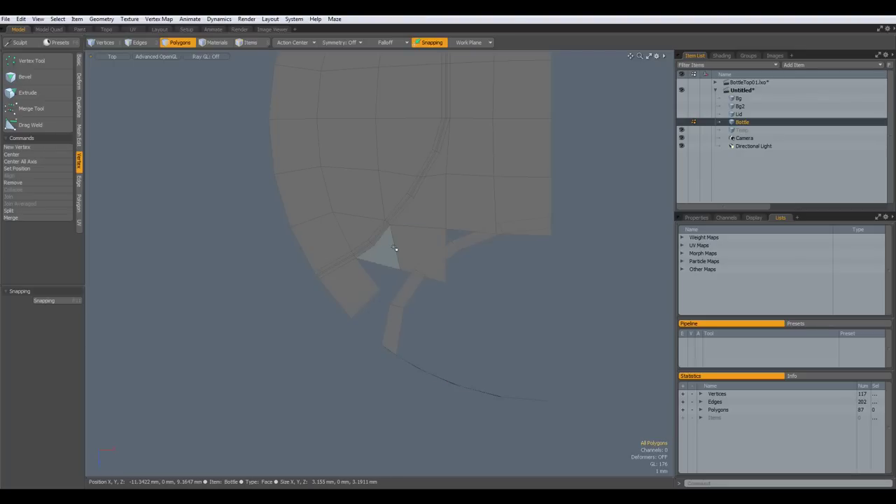
{"action": "left_click", "coordinate": [410, 248]}
{"action": "key", "text": "Delete"}
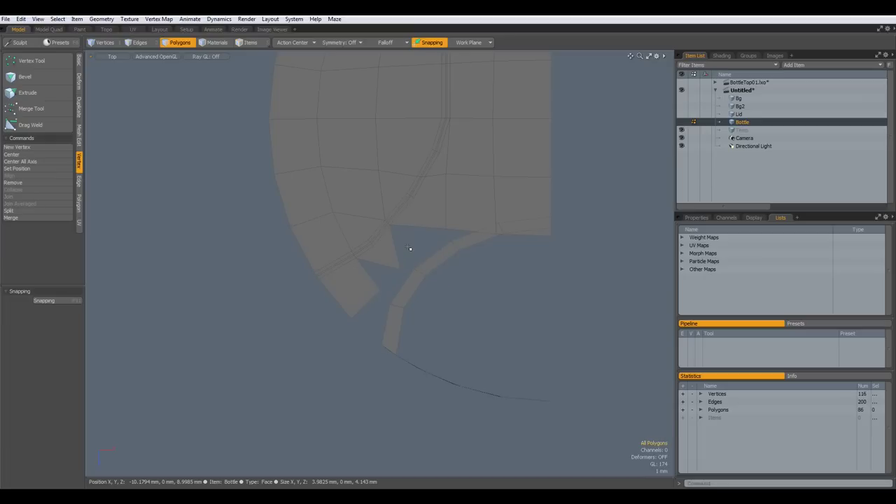
{"action": "left_click", "coordinate": [388, 250]}
{"action": "key", "text": "Delete"}
Step: Bridge the open end edge of the outer rim to the outer side edge of the curved strip's end polygon with one segment
{"action": "scroll", "coordinate": [388, 251], "scroll_direction": "up", "scroll_amount": 2}
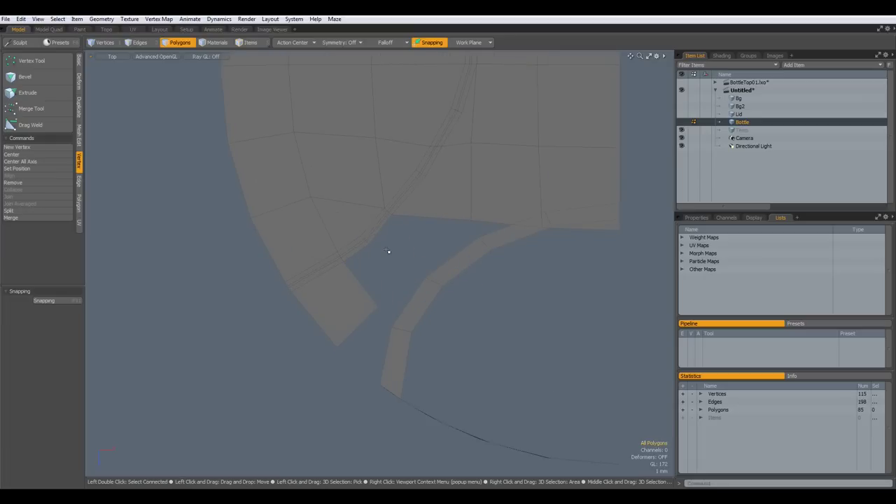
{"action": "key", "text": "2"}
{"action": "left_click", "coordinate": [358, 325]}
{"action": "left_click", "coordinate": [386, 355], "text": "shift"}
{"action": "key", "text": "shift+b"}
{"action": "left_click", "coordinate": [392, 359]}
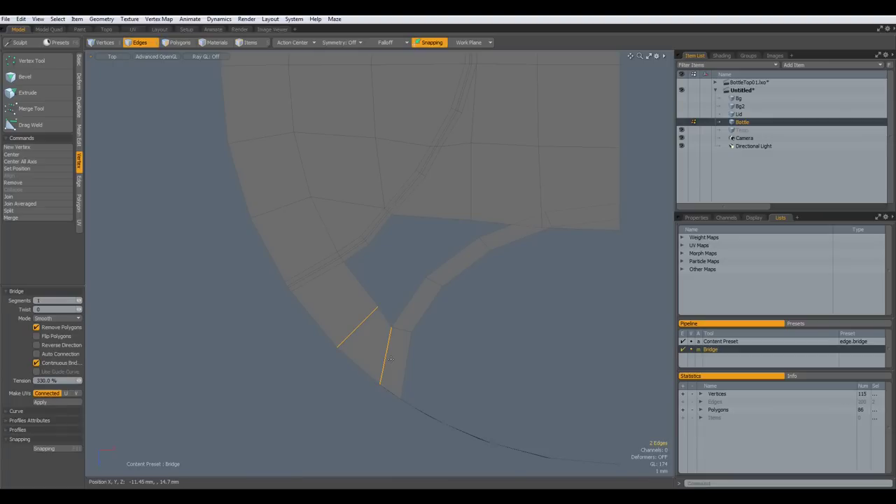
Step: Join the disc's two lower boundary vertices nearest the centerline to the matching vertices on the curved strip's upper edge
{"action": "left_click_drag", "start_coordinate": [580, 288], "coordinate": [486, 311], "text": "alt"}
{"action": "scroll", "coordinate": [426, 258], "scroll_direction": "up", "scroll_amount": 2}
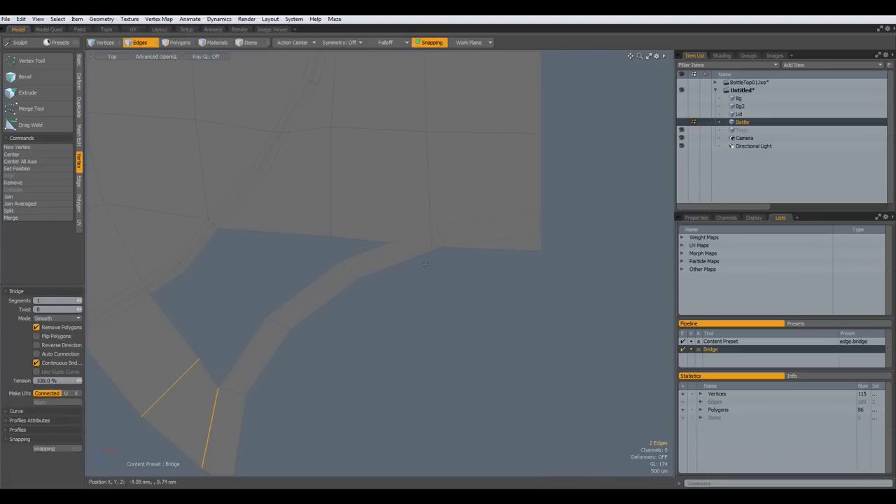
{"action": "key", "text": "1"}
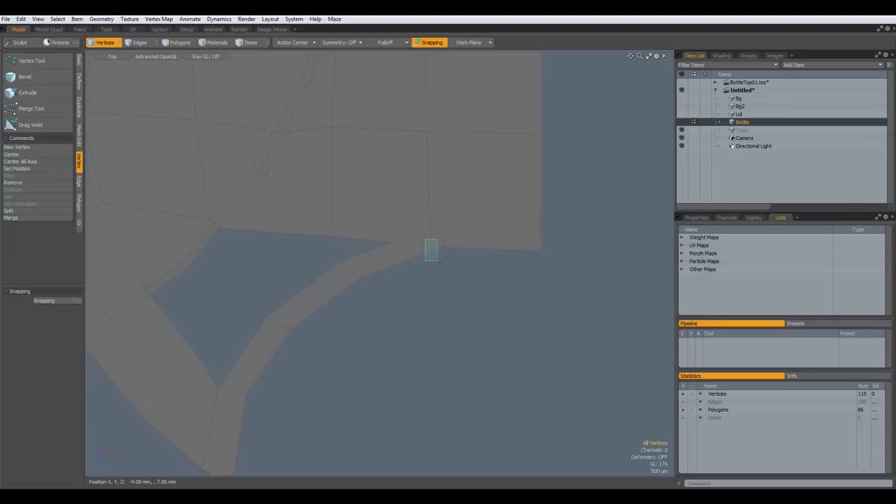
{"action": "left_click", "coordinate": [429, 245]}
{"action": "left_click", "coordinate": [435, 226], "text": "shift"}
{"action": "key", "text": "ctrl+j"}
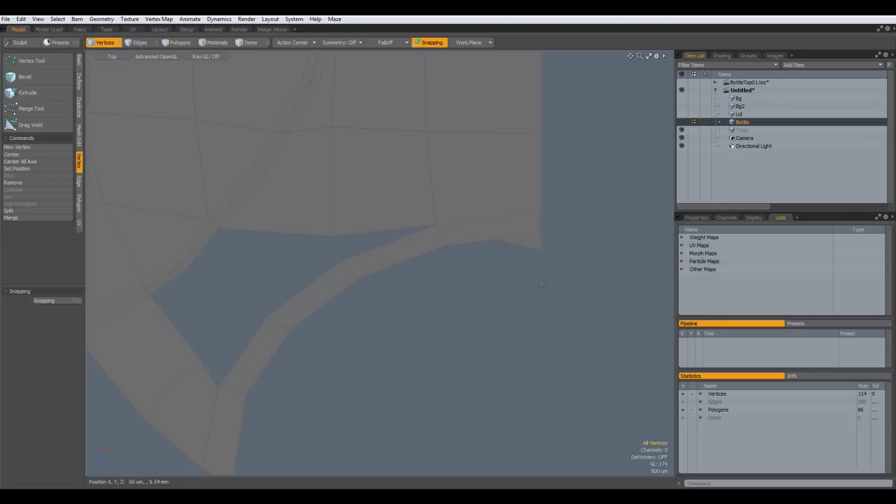
{"action": "left_click", "coordinate": [541, 250]}
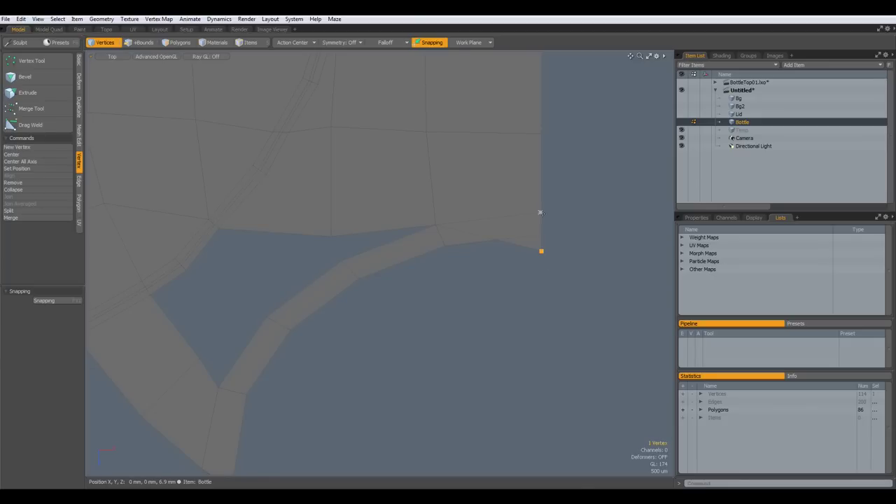
{"action": "left_click", "coordinate": [541, 213], "text": "shift"}
{"action": "key", "text": "ctrl+j"}
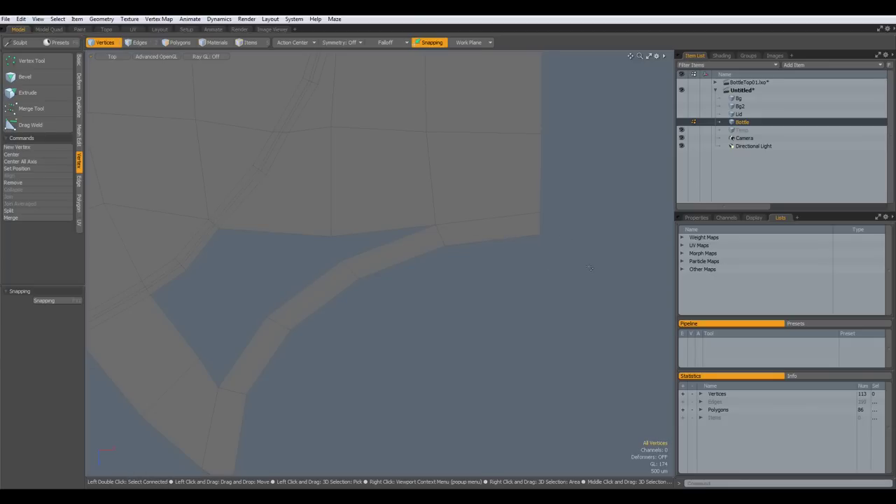
{"action": "scroll", "coordinate": [591, 269], "scroll_direction": "down", "scroll_amount": 2}
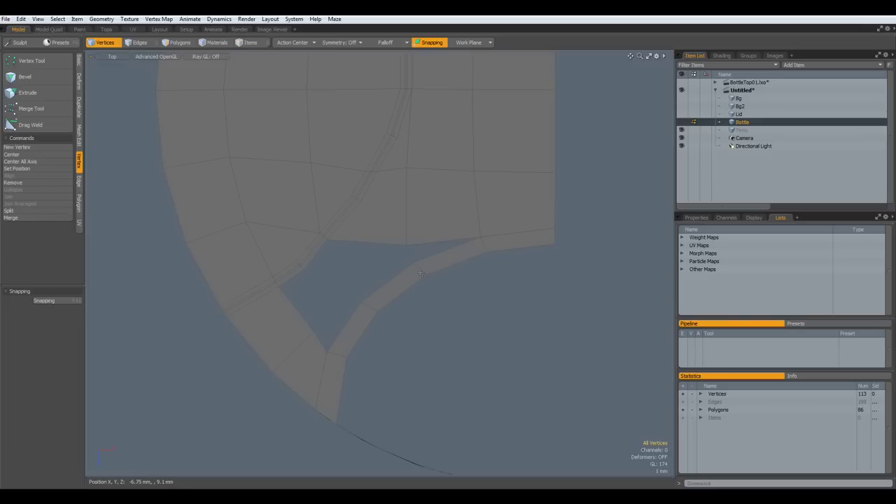
Step: Move the middle vertex of the gap's upper edge about 2 mm further into the disc with Element Move
{"action": "key", "text": "t"}
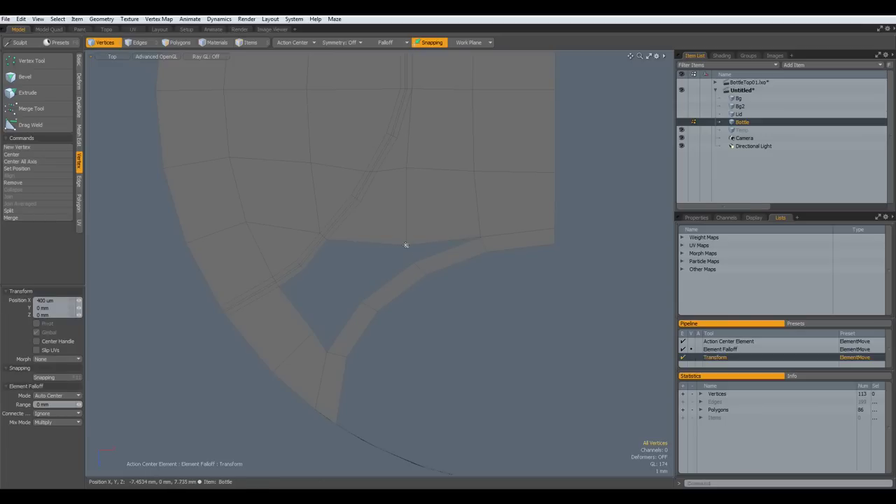
{"action": "left_click_drag", "start_coordinate": [404, 246], "coordinate": [402, 219]}
{"action": "key", "text": "space"}
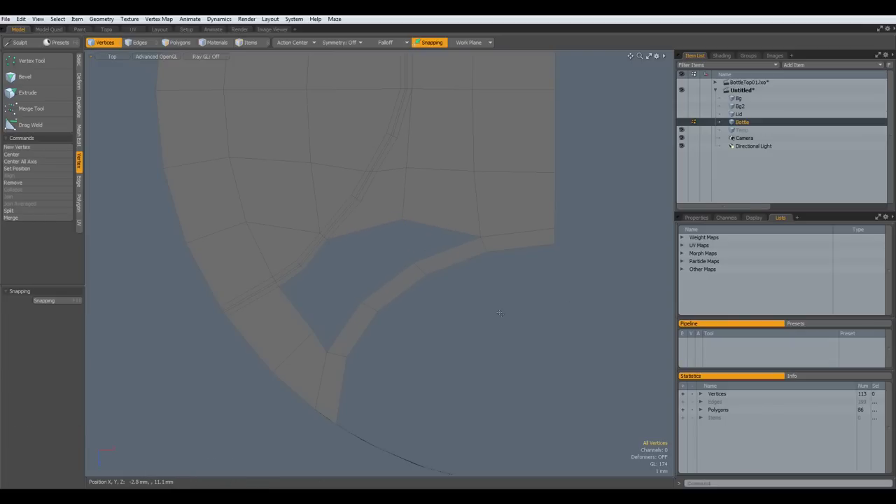
Step: Edge-slice the quad above the gap's inner end from its lower edge and upper outer corner to an interior point, and on to the centerline
{"action": "key", "text": "2"}
{"action": "double_click", "coordinate": [434, 255]}
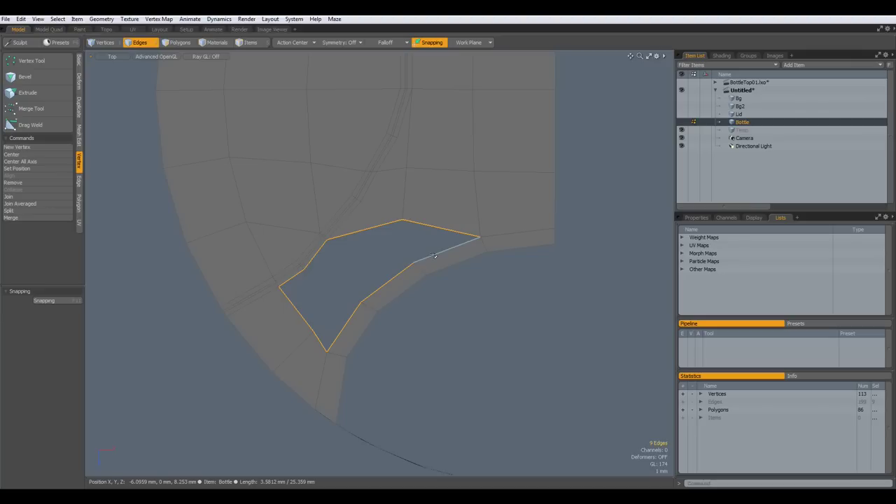
{"action": "key", "text": "3"}
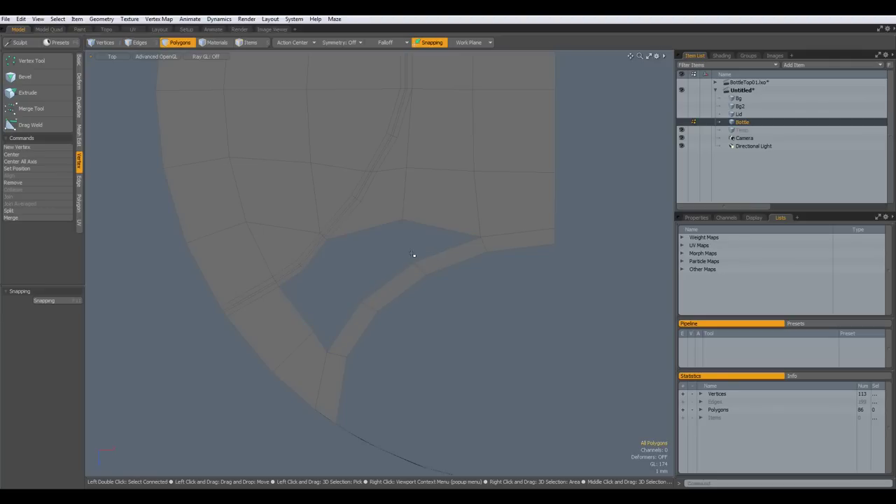
{"action": "key", "text": "alt+c"}
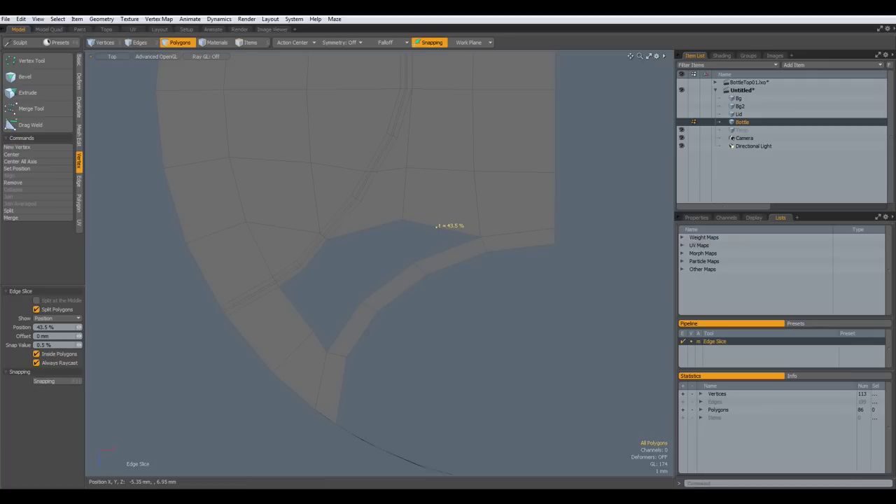
{"action": "left_click", "coordinate": [404, 186]}
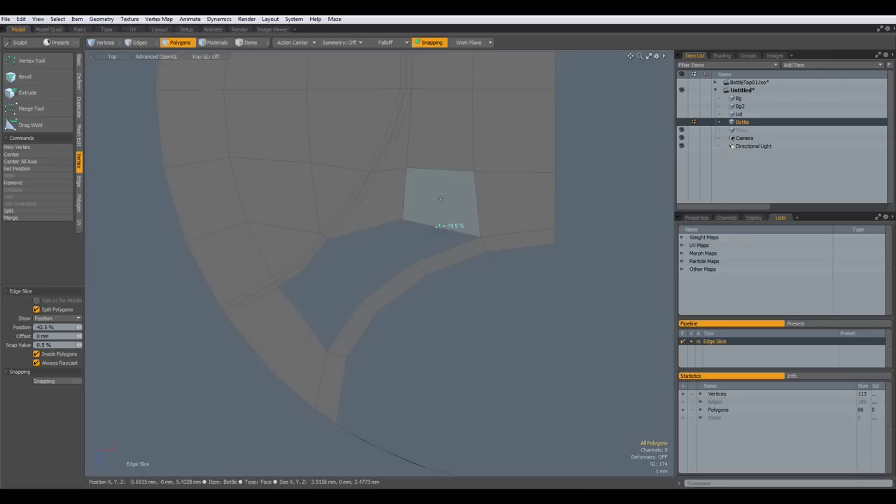
{"action": "left_click_drag", "start_coordinate": [406, 185], "coordinate": [407, 168]}
{"action": "left_click", "coordinate": [440, 199]}
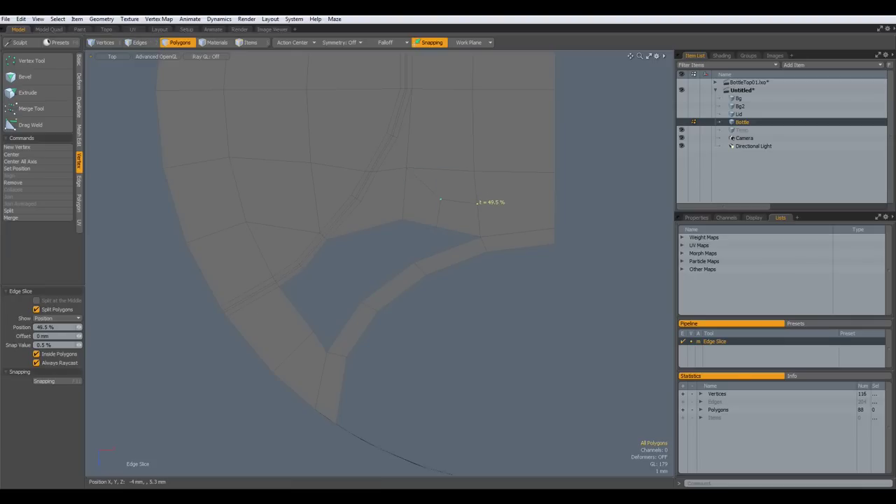
{"action": "left_click", "coordinate": [555, 200]}
{"action": "key", "text": "q"}
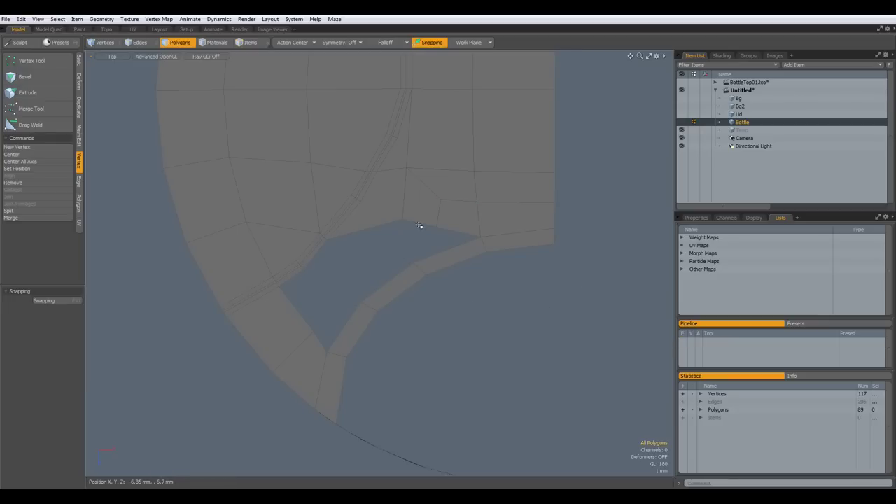
Step: Fill the open gap between the disc and the curved strip with a single polygon
{"action": "key", "text": "2"}
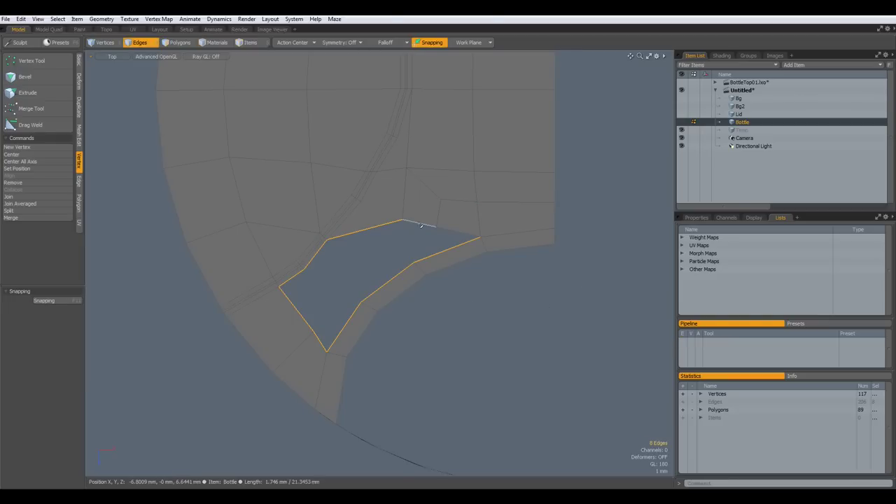
{"action": "double_click", "coordinate": [420, 226]}
{"action": "key", "text": "p"}
{"action": "key", "text": "3"}
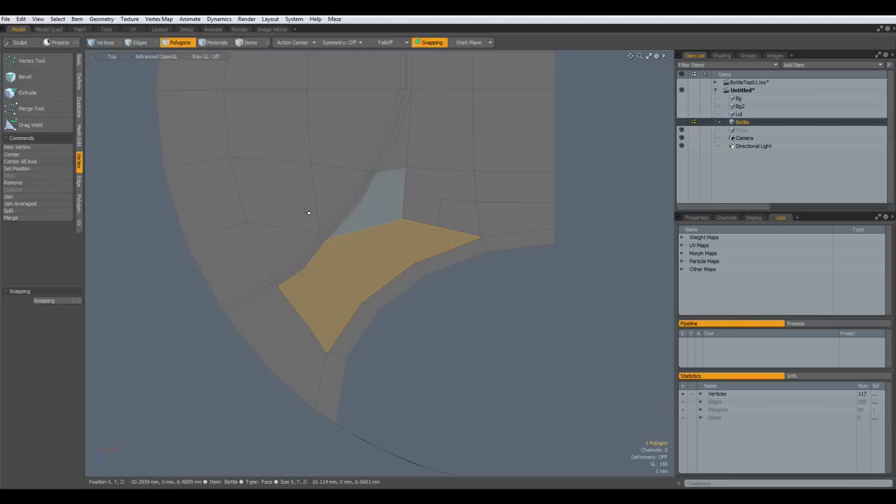
Step: Try to divide the gap's fill polygon with Quadruple and remove the three diagonal edges it adds
{"action": "left_click", "coordinate": [79, 204]}
{"action": "left_click", "coordinate": [21, 202]}
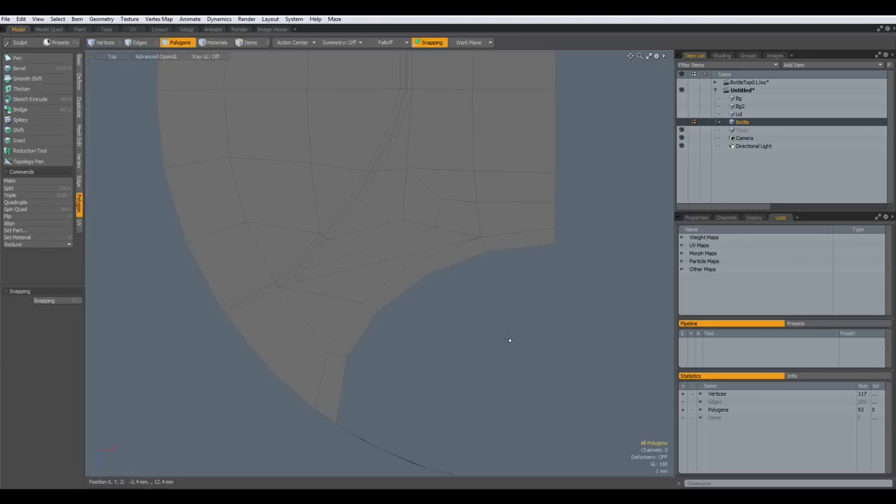
{"action": "key", "text": "2"}
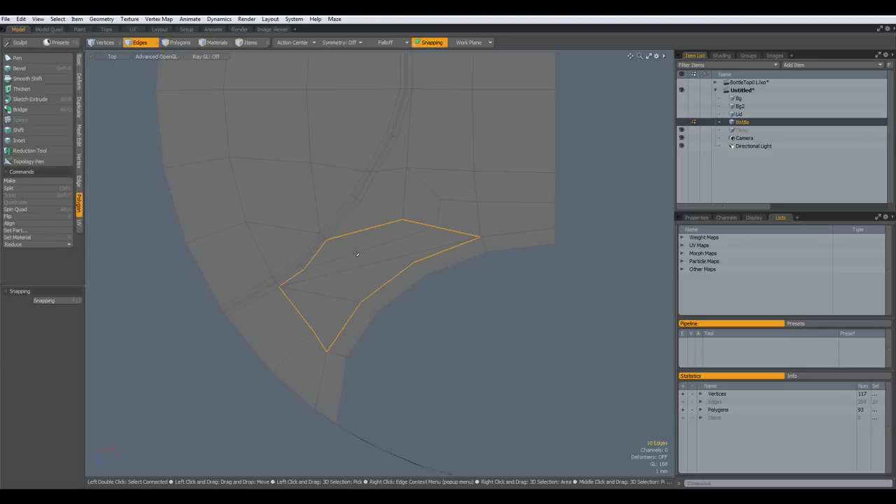
{"action": "left_click_drag", "start_coordinate": [356, 251], "coordinate": [333, 301]}
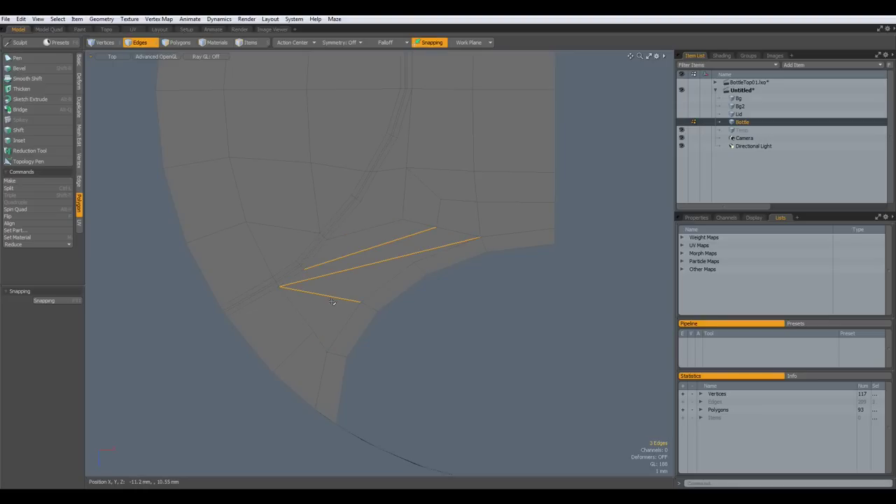
{"action": "key", "text": "BackSpace"}
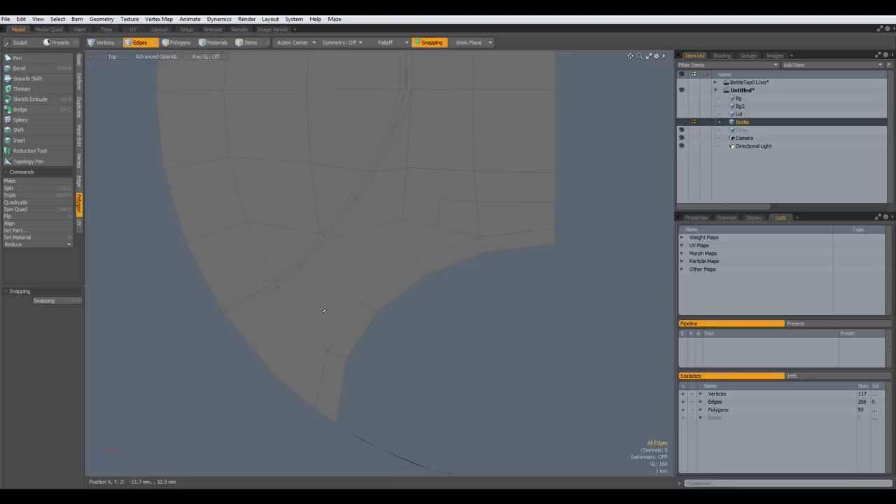
Step: Edge-slice the gap's fill polygon with three cuts joining the strip's upper vertices and the disc's opposite boundary vertices
{"action": "key", "text": "c"}
{"action": "left_click", "coordinate": [414, 262]}
{"action": "left_click", "coordinate": [403, 219]}
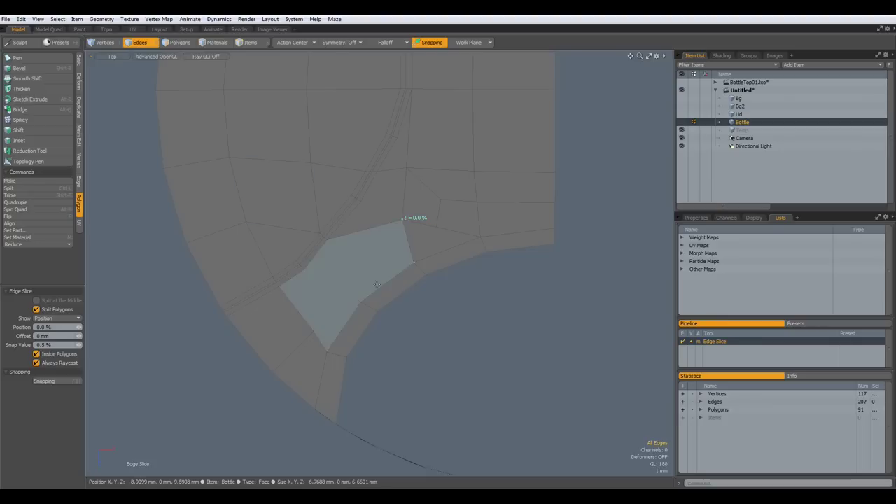
{"action": "left_click", "coordinate": [327, 239]}
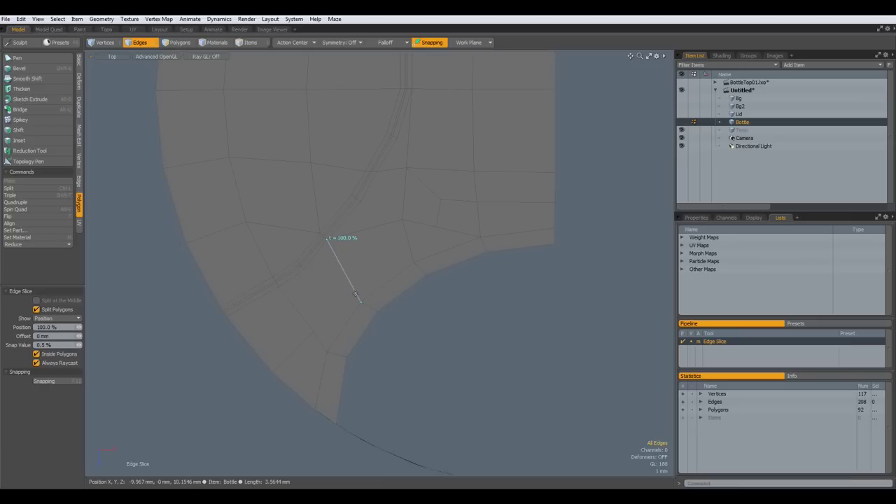
{"action": "left_click", "coordinate": [360, 300]}
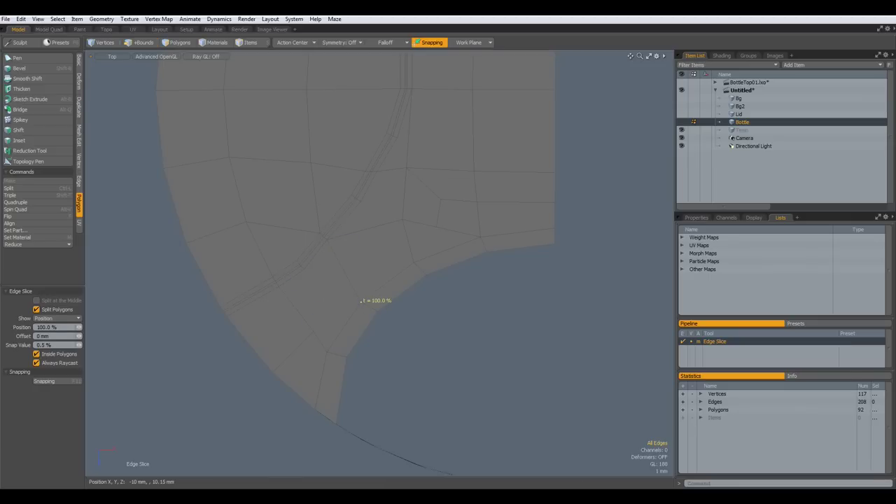
{"action": "left_click", "coordinate": [292, 301]}
{"action": "key", "text": "space"}
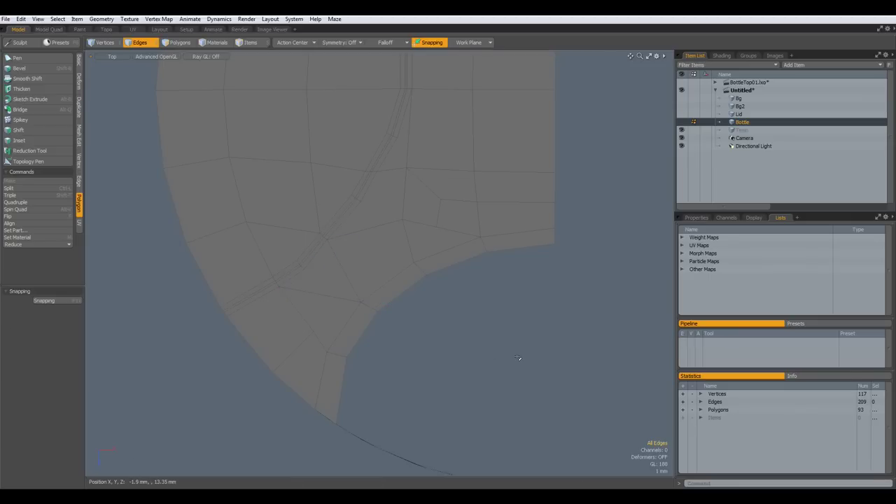
Step: Inspect the patched disc, curved cutout and outer rim strip in a perspective view
{"action": "key", "text": "Tab"}
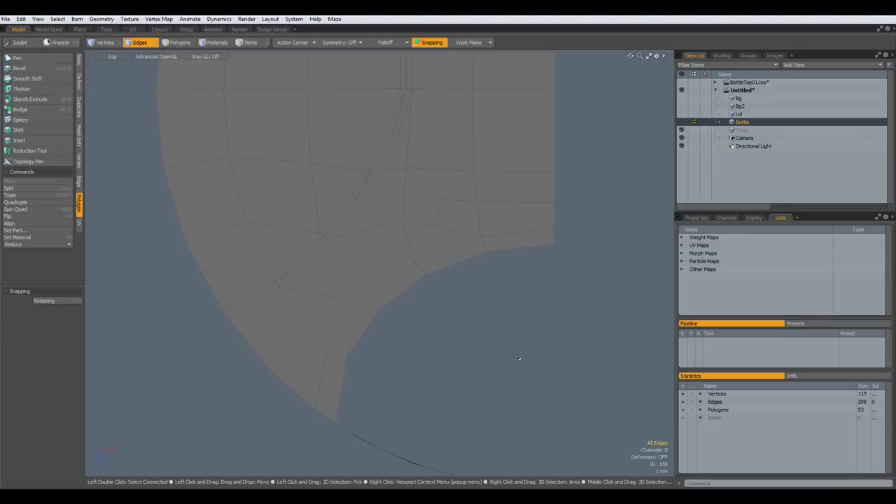
{"action": "scroll", "coordinate": [518, 357], "scroll_direction": "down", "scroll_amount": 3}
{"action": "scroll", "coordinate": [518, 357], "scroll_direction": "up", "scroll_amount": 3}
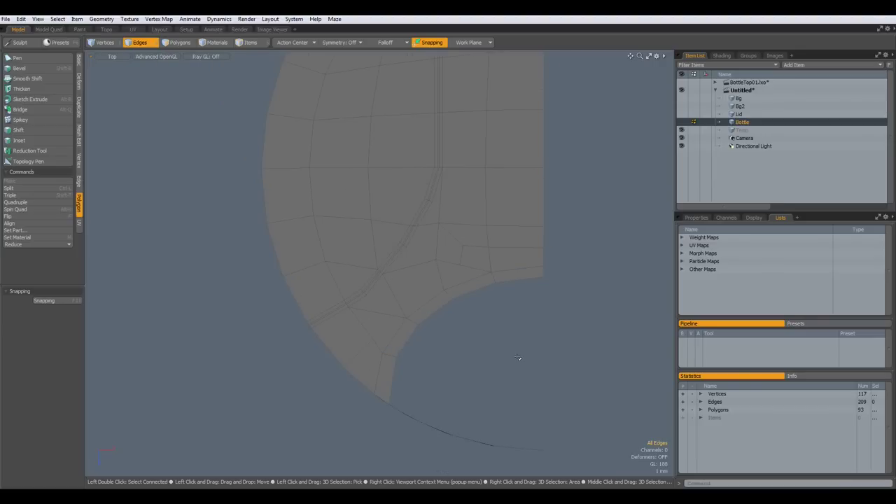
{"action": "key", "text": "ctrl+space"}
{"action": "left_click", "coordinate": [541, 338]}
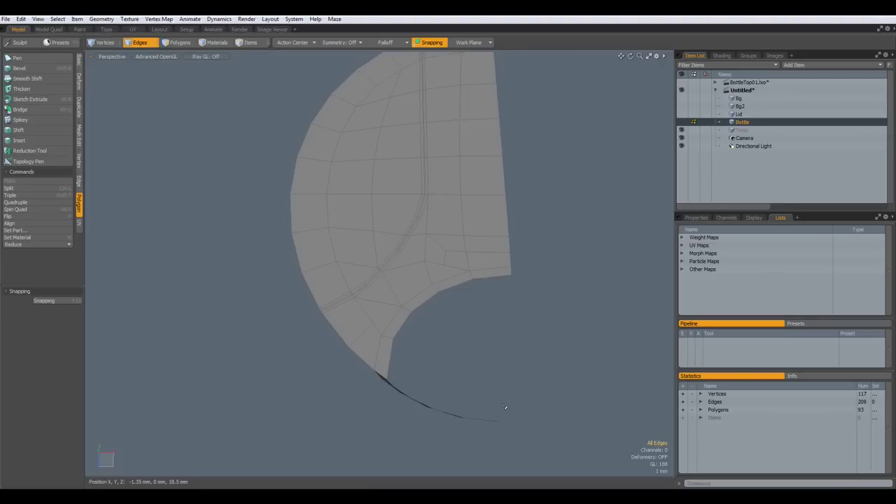
{"action": "left_click_drag", "start_coordinate": [553, 343], "coordinate": [492, 334], "text": "alt"}
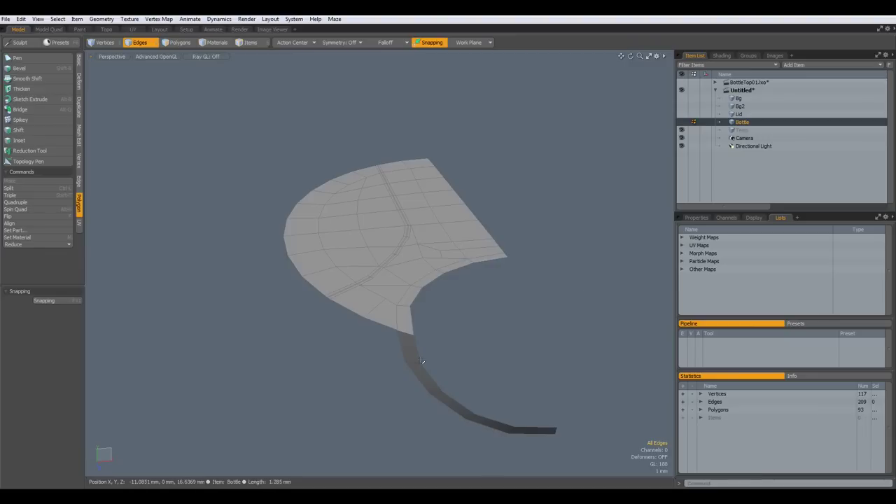
{"action": "key", "text": "KP_1"}
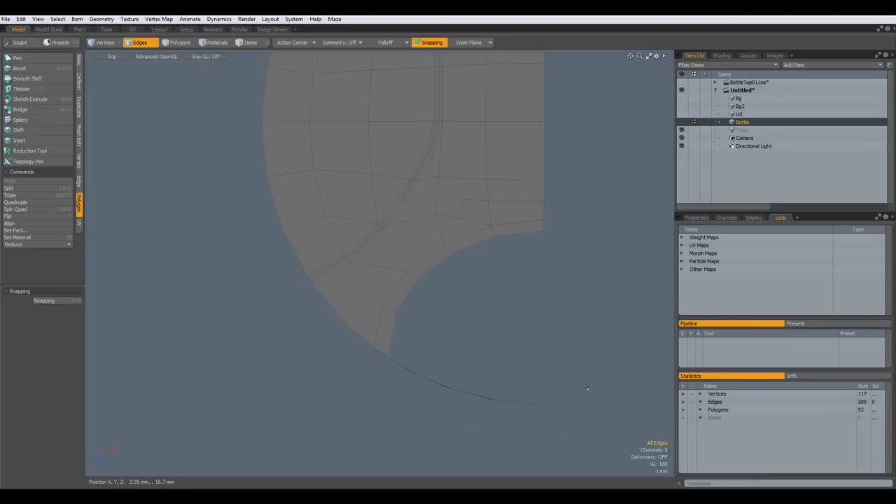
Step: Turn on the work plane grid in the top view around the curved cutout and the centerline
{"action": "key", "text": "ctrl+grave"}
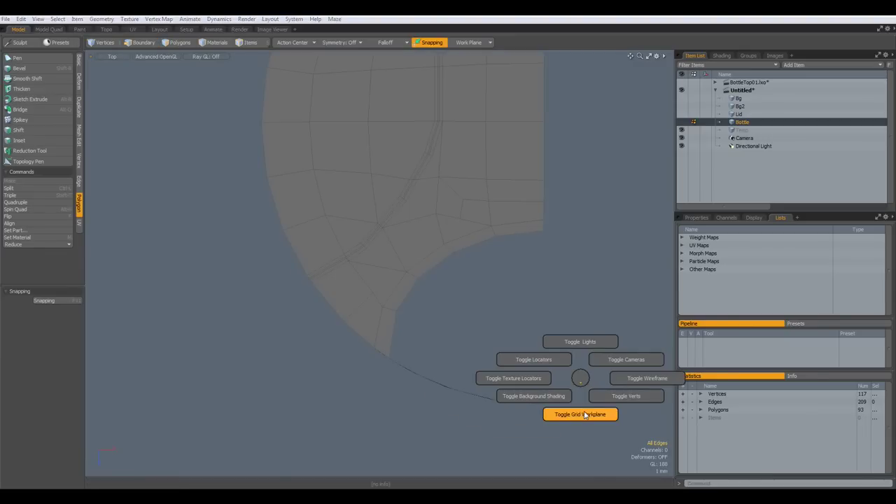
{"action": "left_click", "coordinate": [581, 414]}
{"action": "left_click_drag", "start_coordinate": [570, 372], "coordinate": [469, 323], "text": "alt"}
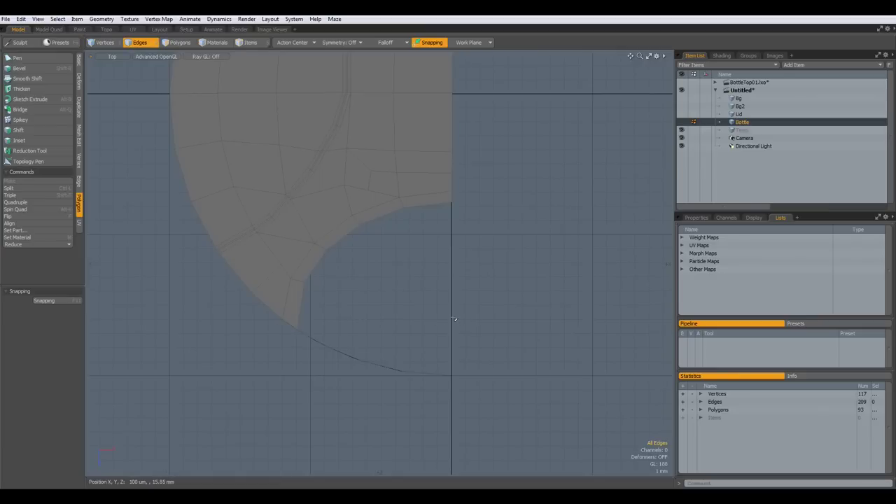
{"action": "scroll", "coordinate": [451, 323], "scroll_direction": "up", "scroll_amount": 2}
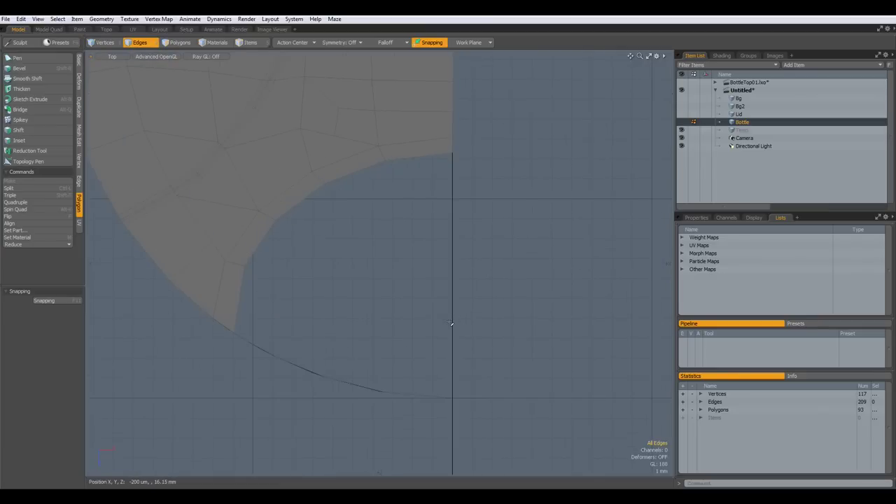
{"action": "left_click_drag", "start_coordinate": [449, 321], "coordinate": [495, 378], "text": "alt"}
Step: Create a sphere of about 10.7 mm radius over the cutout, with 20 sides and 10 segments, centred near the centerline at Z 16 mm
{"action": "left_click", "coordinate": [79, 61]}
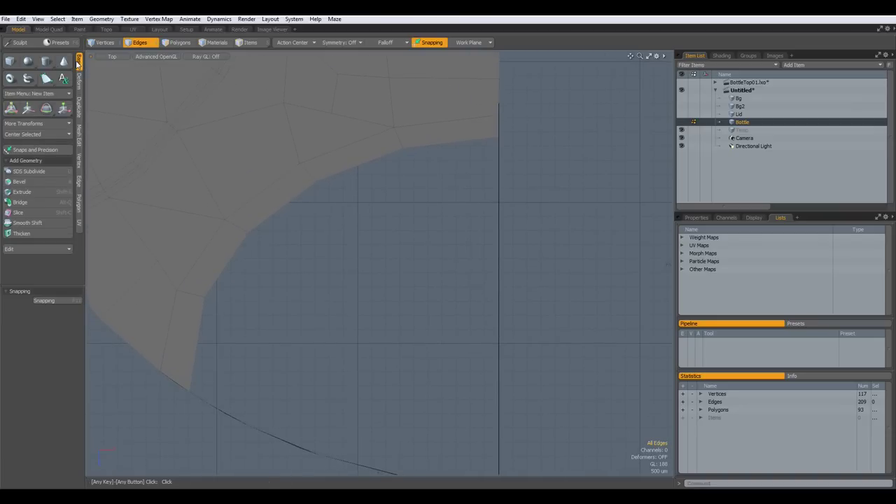
{"action": "left_click", "coordinate": [29, 62]}
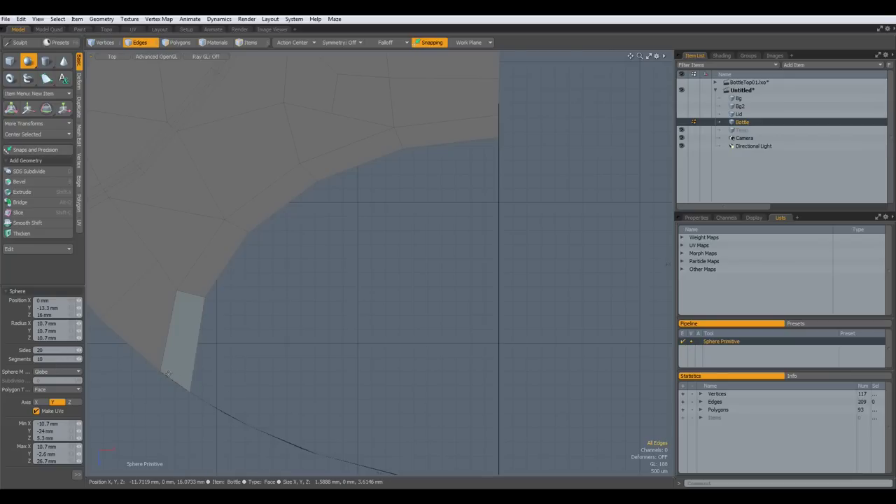
{"action": "scroll", "coordinate": [364, 365], "scroll_direction": "down", "scroll_amount": 2}
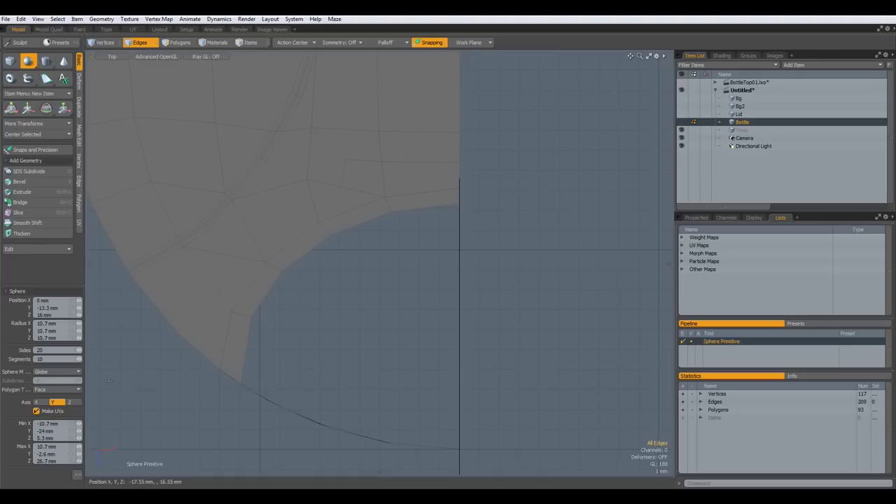
{"action": "left_click", "coordinate": [66, 390]}
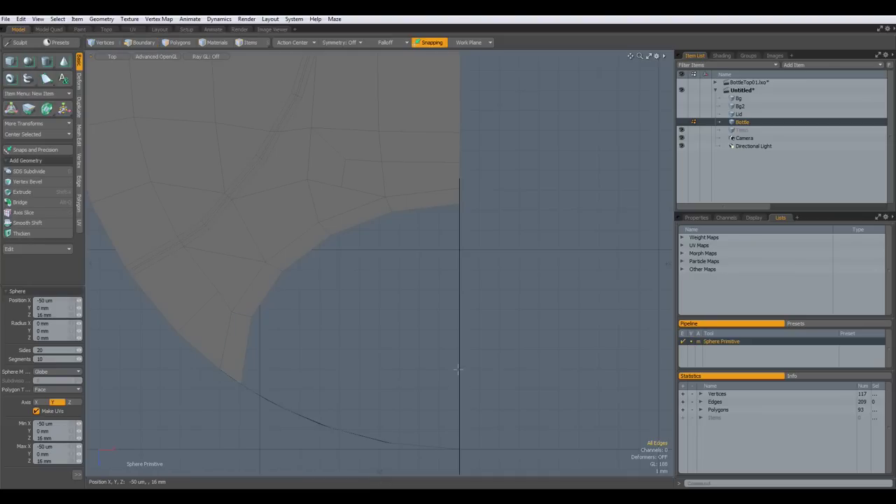
{"action": "left_click_drag", "start_coordinate": [459, 370], "coordinate": [630, 240], "text": "ctrl"}
{"action": "key", "text": "space"}
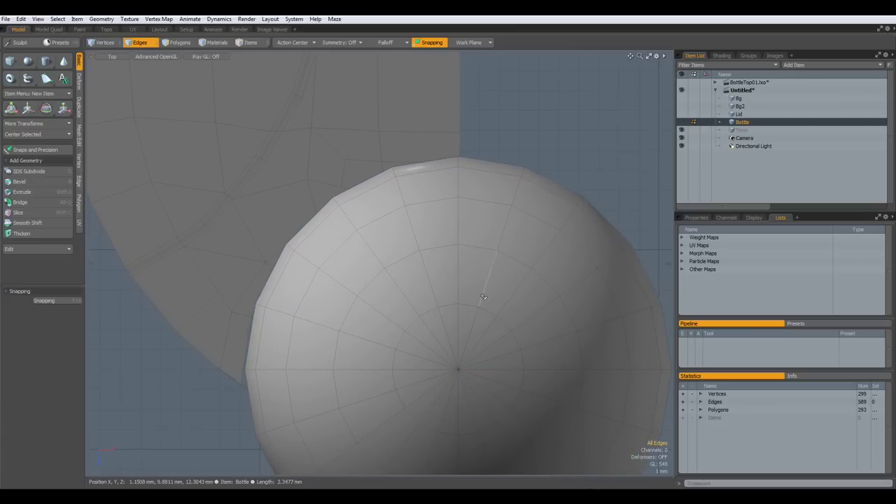
Step: Scale the whole sphere to 75% in Y and Z, keeping X at 100%
{"action": "key", "text": "3"}
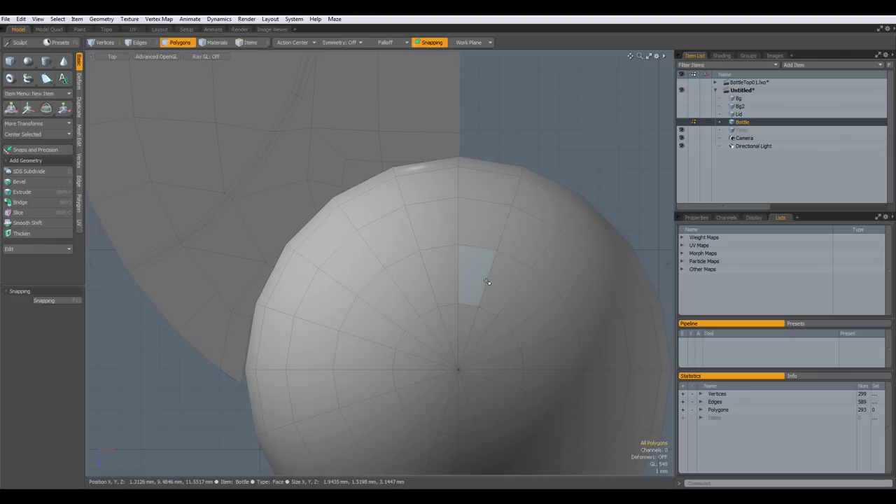
{"action": "left_click", "coordinate": [475, 282]}
{"action": "left_click", "coordinate": [506, 280]}
{"action": "double_click", "coordinate": [482, 284]}
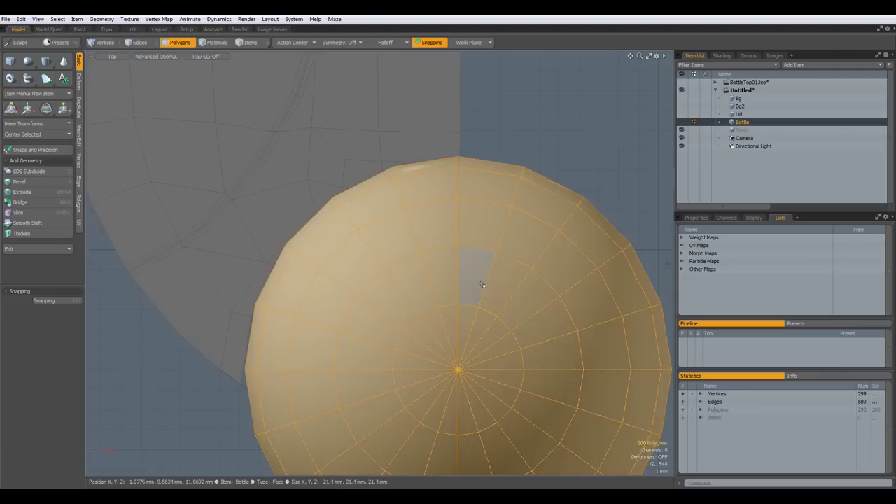
{"action": "scroll", "coordinate": [483, 285], "scroll_direction": "down", "scroll_amount": 3}
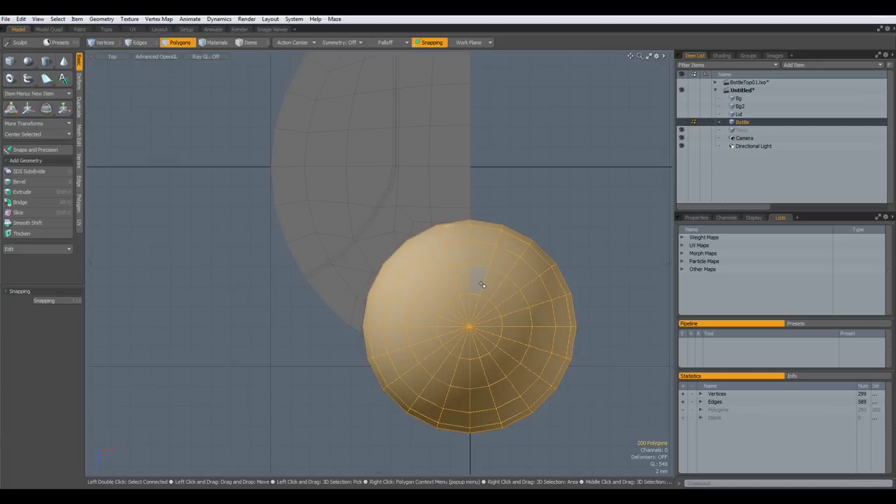
{"action": "scroll", "coordinate": [482, 284], "scroll_direction": "up", "scroll_amount": 2}
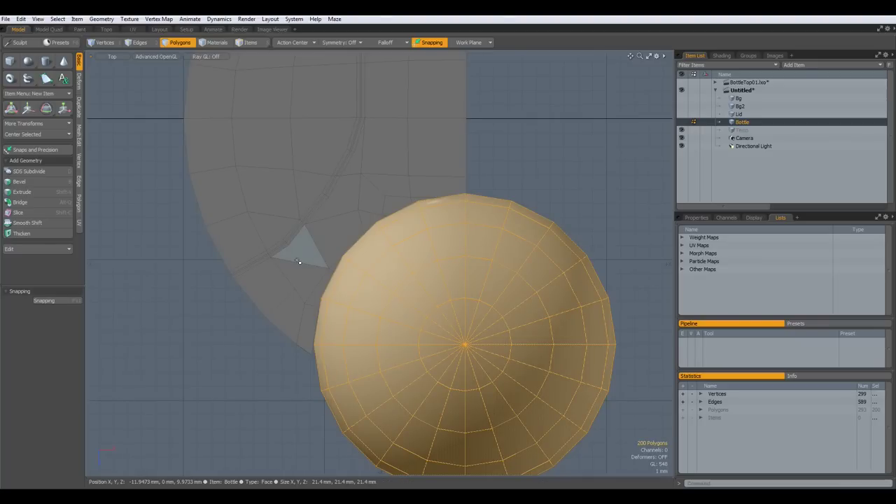
{"action": "key", "text": "r"}
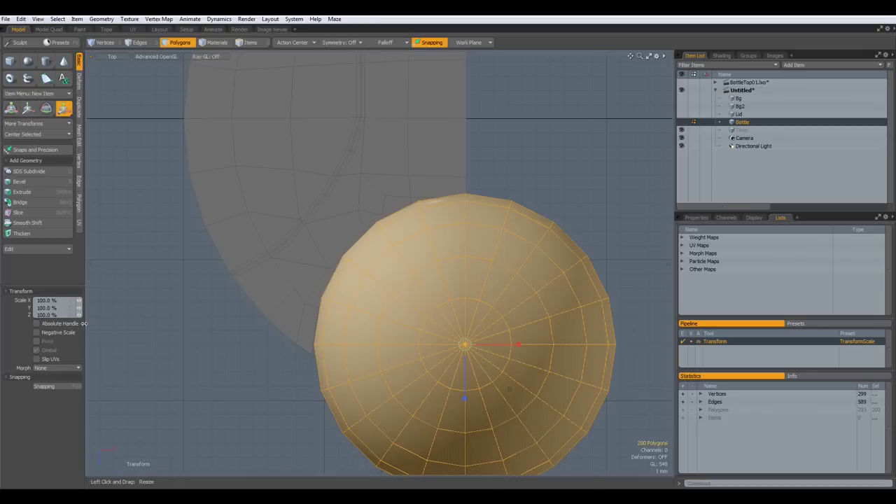
{"action": "left_click", "coordinate": [59, 309]}
{"action": "type", "text": "75"}
{"action": "key", "text": "Tab"}
{"action": "type", "text": "75"}
{"action": "key", "text": "Return"}
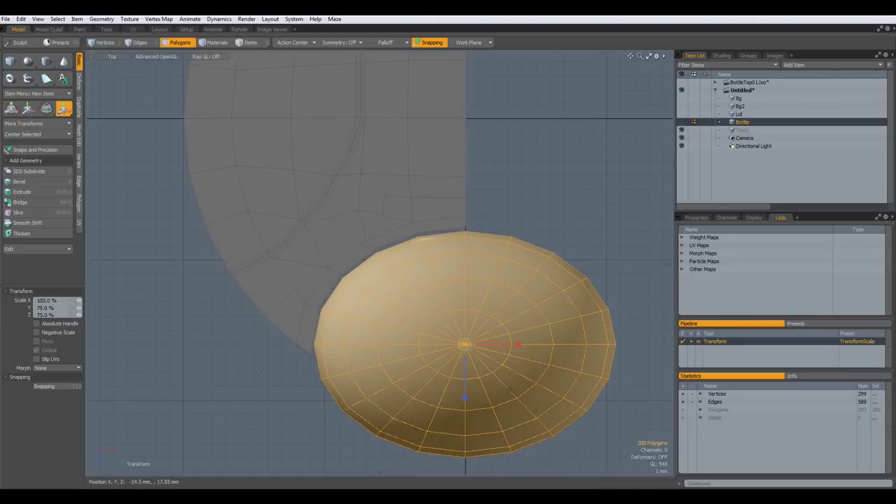
Step: Delete the upper half of the flattened sphere in the front view, first the polygon ring above the disc plane and then the remaining cap
{"action": "key", "text": "KP_1"}
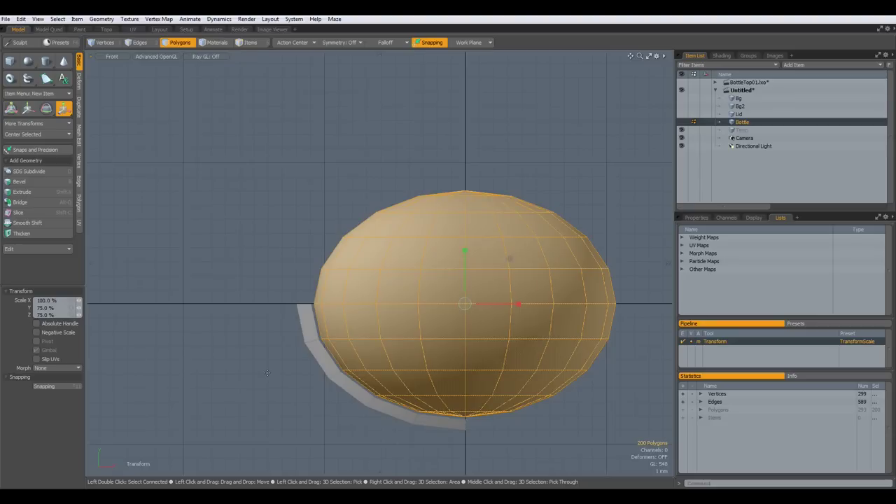
{"action": "key", "text": "q"}
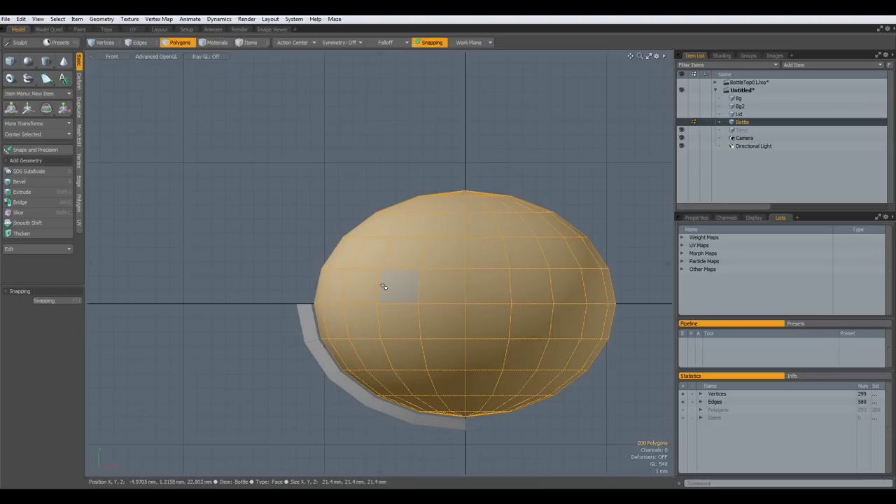
{"action": "left_click_drag", "start_coordinate": [360, 285], "coordinate": [437, 289]}
{"action": "key", "text": "l"}
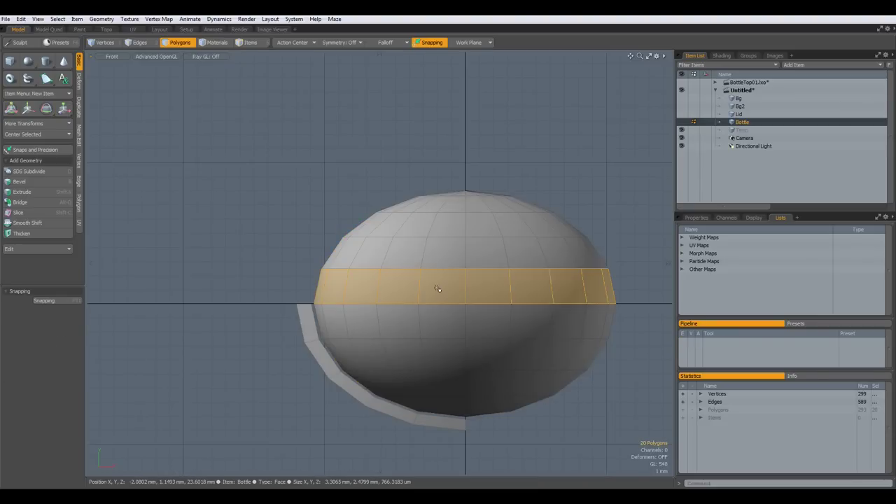
{"action": "key", "text": "Delete"}
{"action": "double_click", "coordinate": [429, 260]}
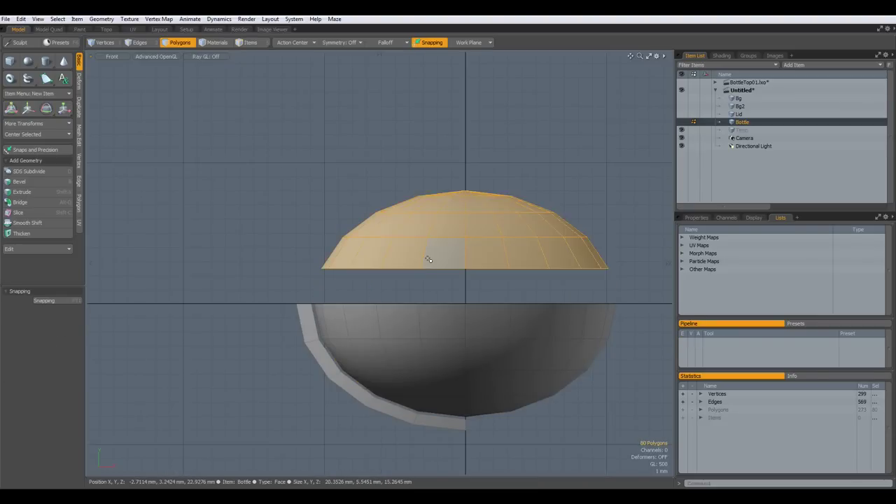
{"action": "key", "text": "Delete"}
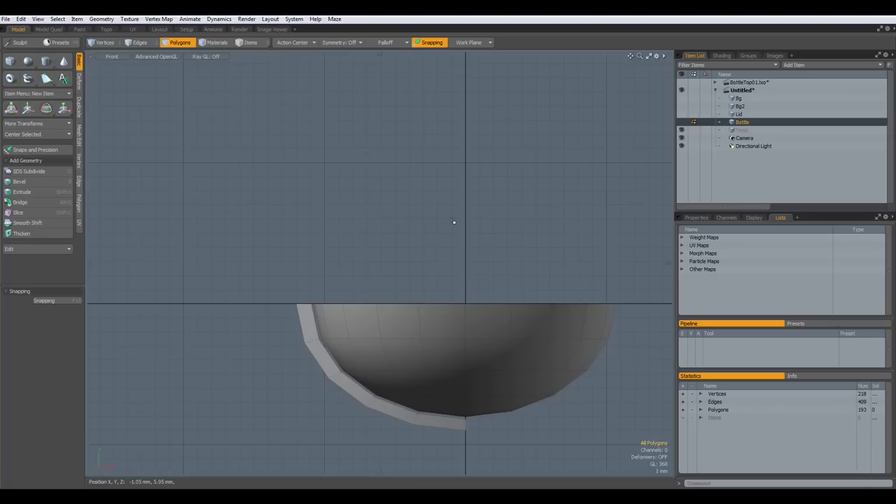
Step: Delete the half of the bowl across the centerline from the disc mesh and flip the remaining bowl polygons to face inward
{"action": "left_click_drag", "start_coordinate": [465, 237], "coordinate": [644, 457]}
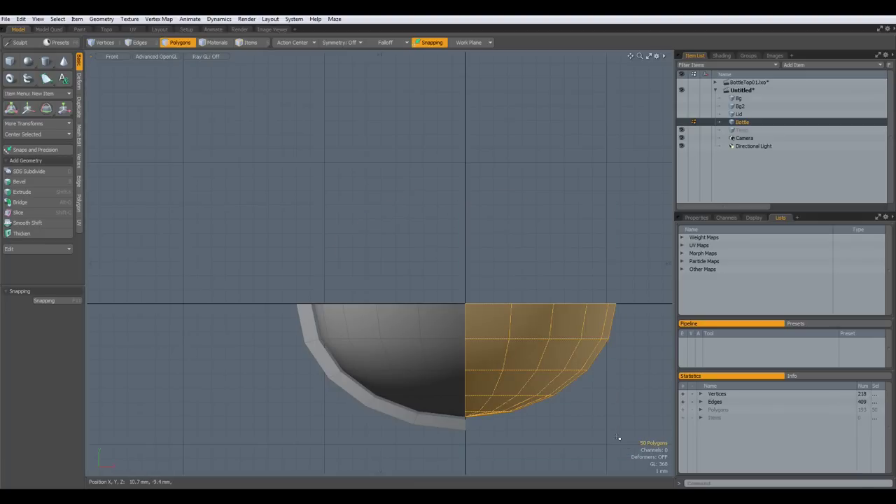
{"action": "key", "text": "ctrl+space"}
{"action": "left_click", "coordinate": [634, 396]}
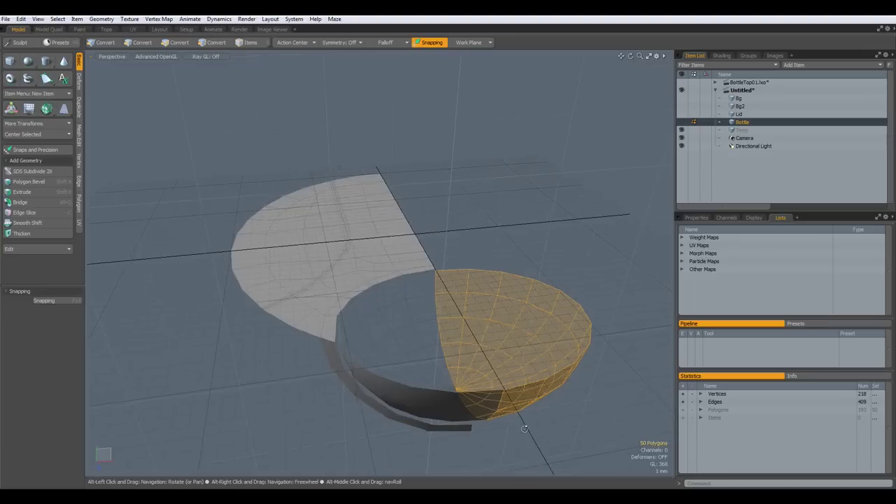
{"action": "left_click_drag", "start_coordinate": [524, 429], "coordinate": [499, 435], "text": "alt"}
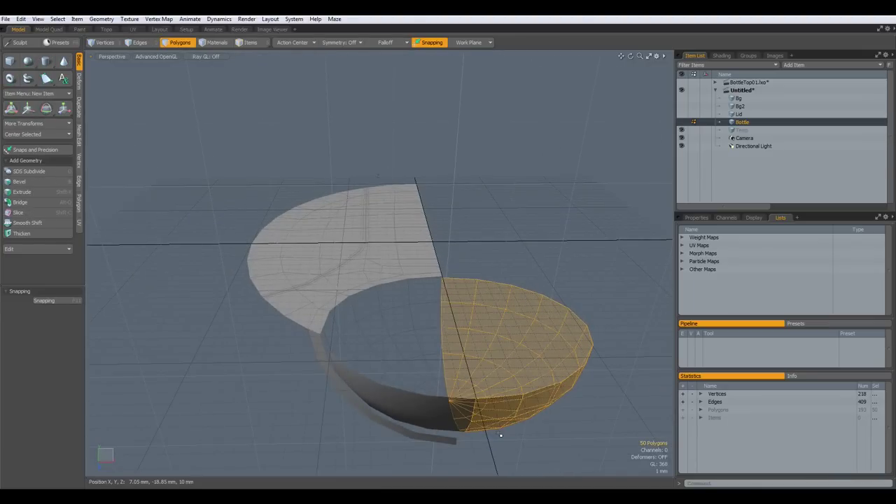
{"action": "key", "text": "Delete"}
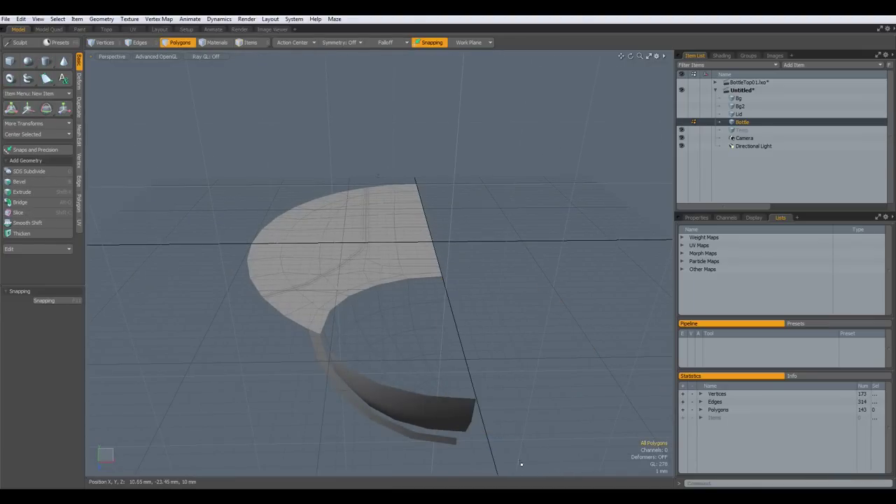
{"action": "key", "text": "ctrl+z"}
{"action": "left_click", "coordinate": [545, 386]}
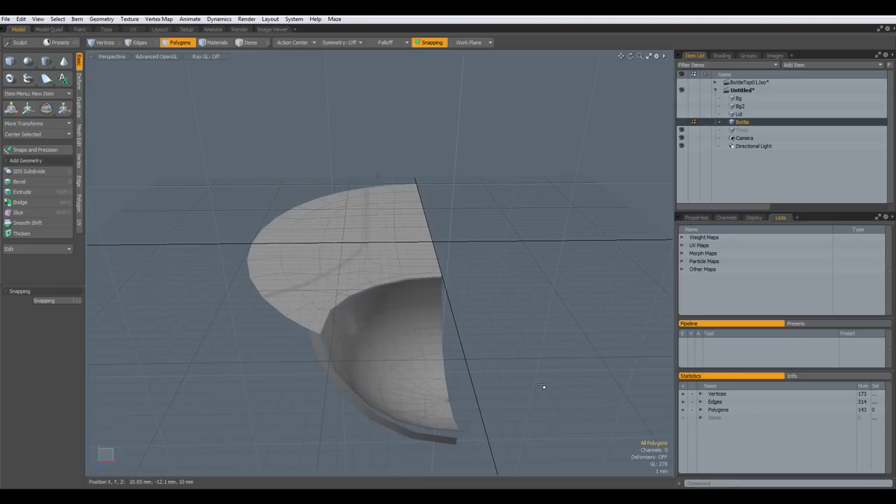
Step: Delete the outer half of the remaining bowl, keeping only the section adjoining the disc's curved cutout
{"action": "mouse_move", "coordinate": [533, 389]}
{"action": "left_mouse_down", "text": "alt"}
{"action": "mouse_move", "coordinate": [460, 428]}
{"action": "mouse_move", "coordinate": [350, 367]}
{"action": "mouse_move", "coordinate": [365, 358]}
{"action": "mouse_move", "coordinate": [370, 376]}
{"action": "mouse_move", "coordinate": [357, 361]}
{"action": "left_mouse_up", "text": "alt"}
{"action": "mouse_move", "coordinate": [306, 313]}
{"action": "left_mouse_down"}
{"action": "mouse_move", "coordinate": [303, 284]}
{"action": "mouse_move", "coordinate": [316, 379]}
{"action": "mouse_move", "coordinate": [300, 416]}
{"action": "left_mouse_up"}
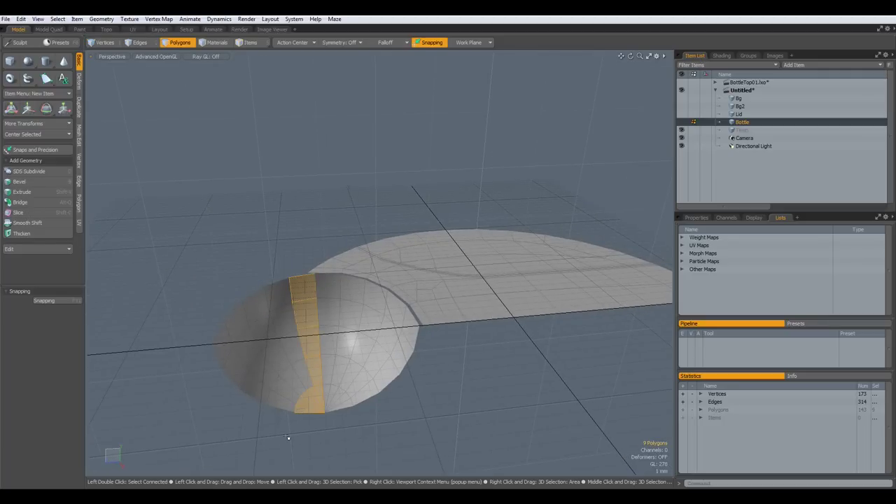
{"action": "key", "text": "Delete"}
{"action": "double_click", "coordinate": [266, 350]}
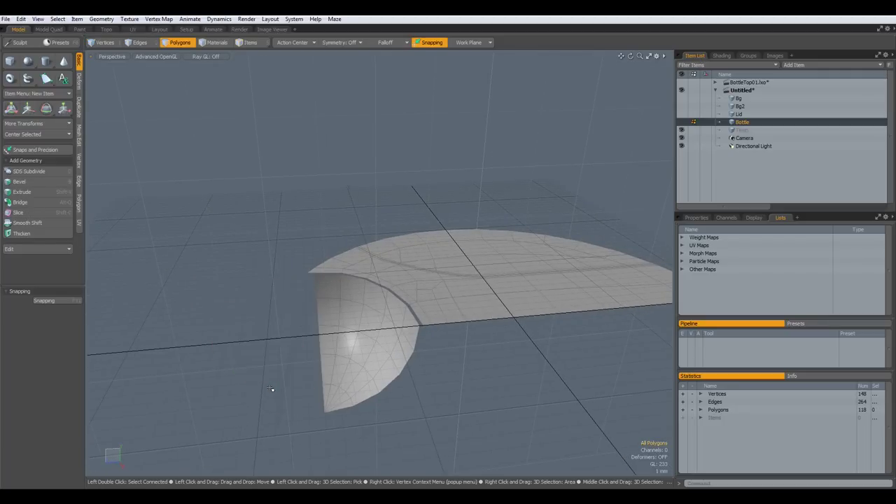